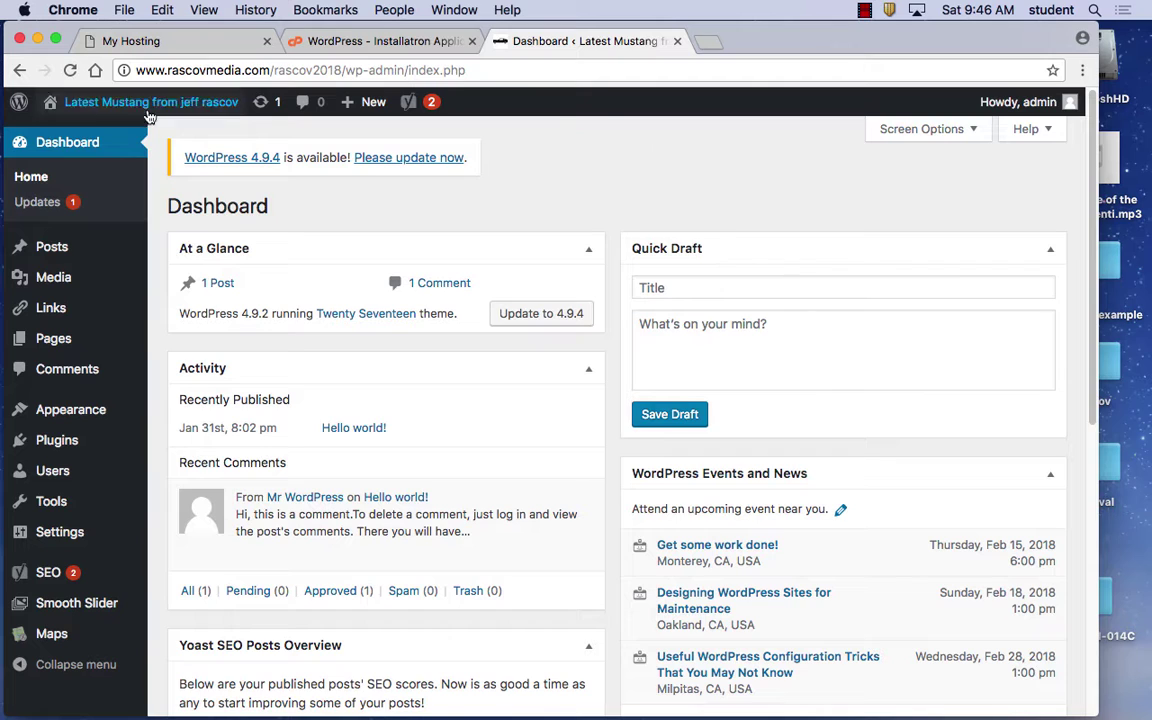
mouse_move(140, 102)
click(78, 134)
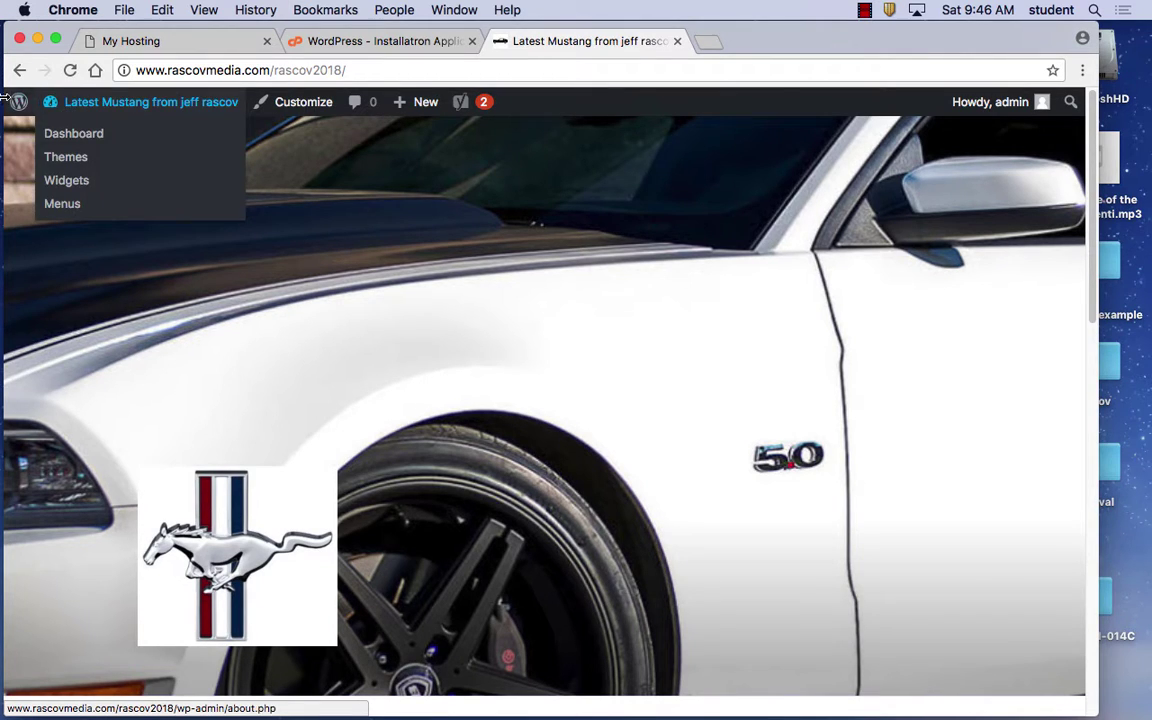
mouse_move(18, 104)
mouse_move(75, 97)
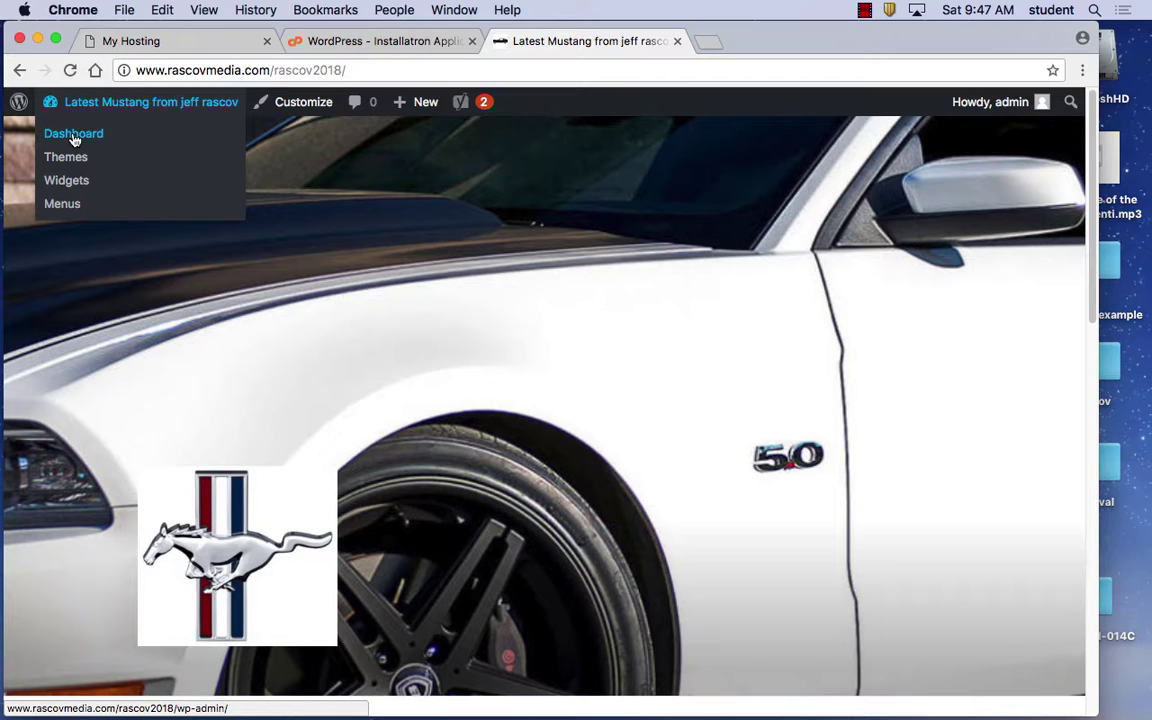
click(73, 134)
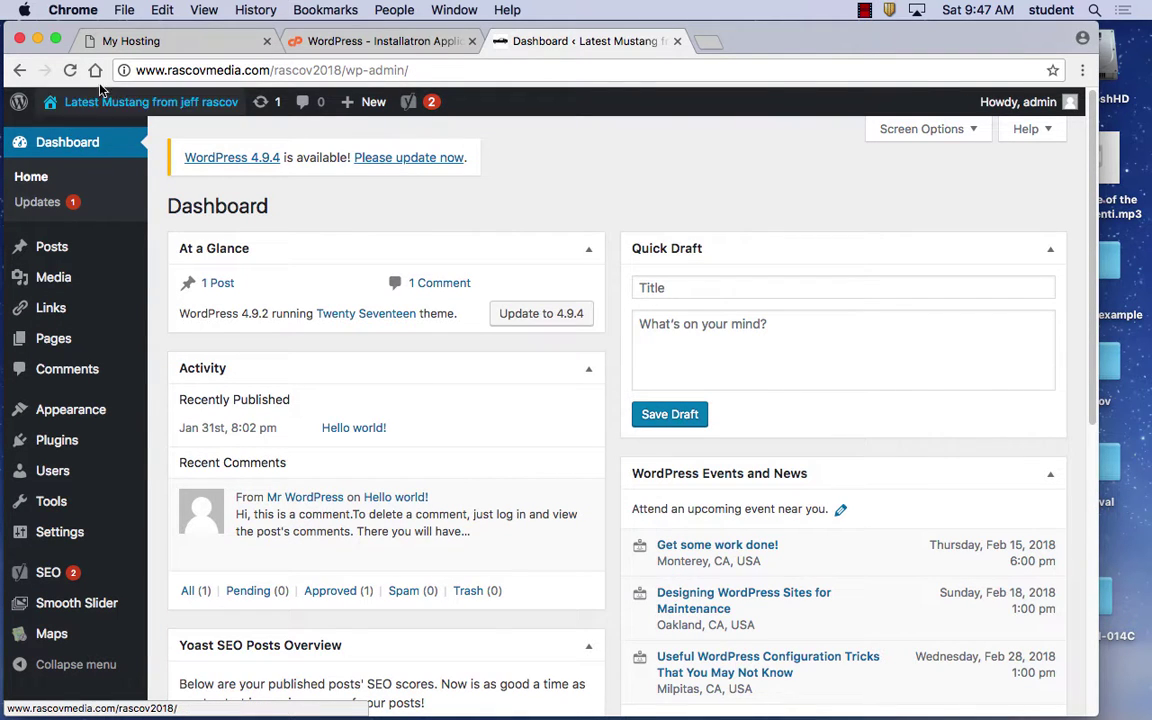
click(79, 136)
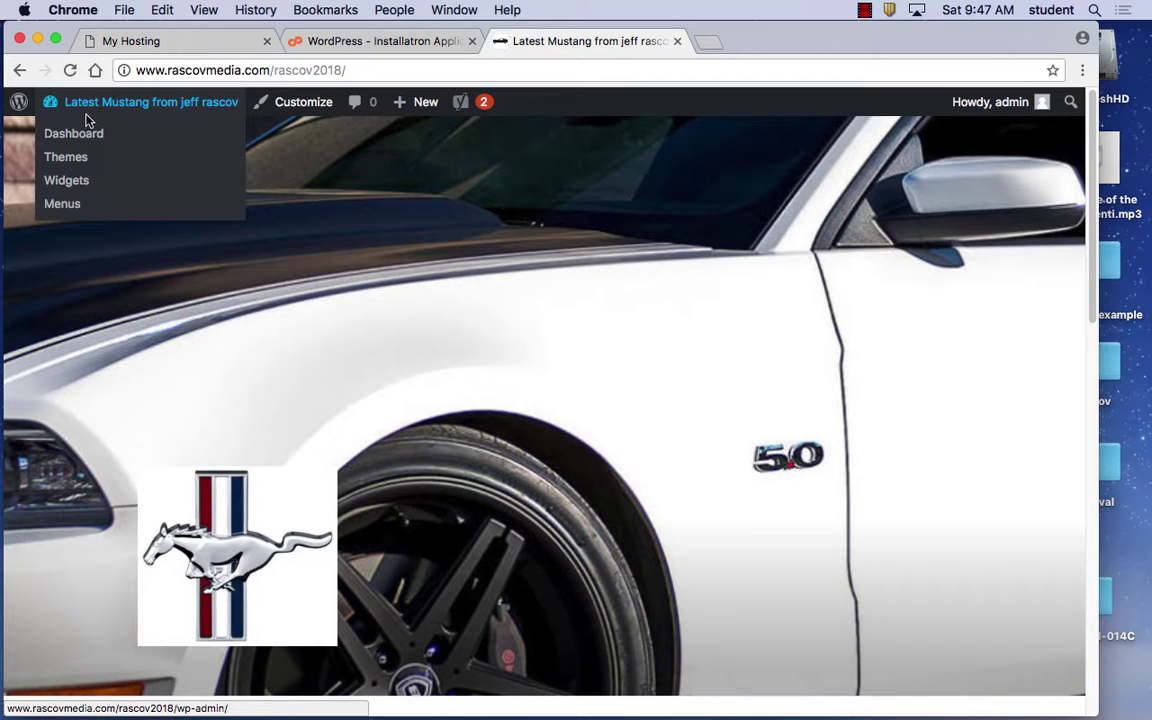
click(76, 134)
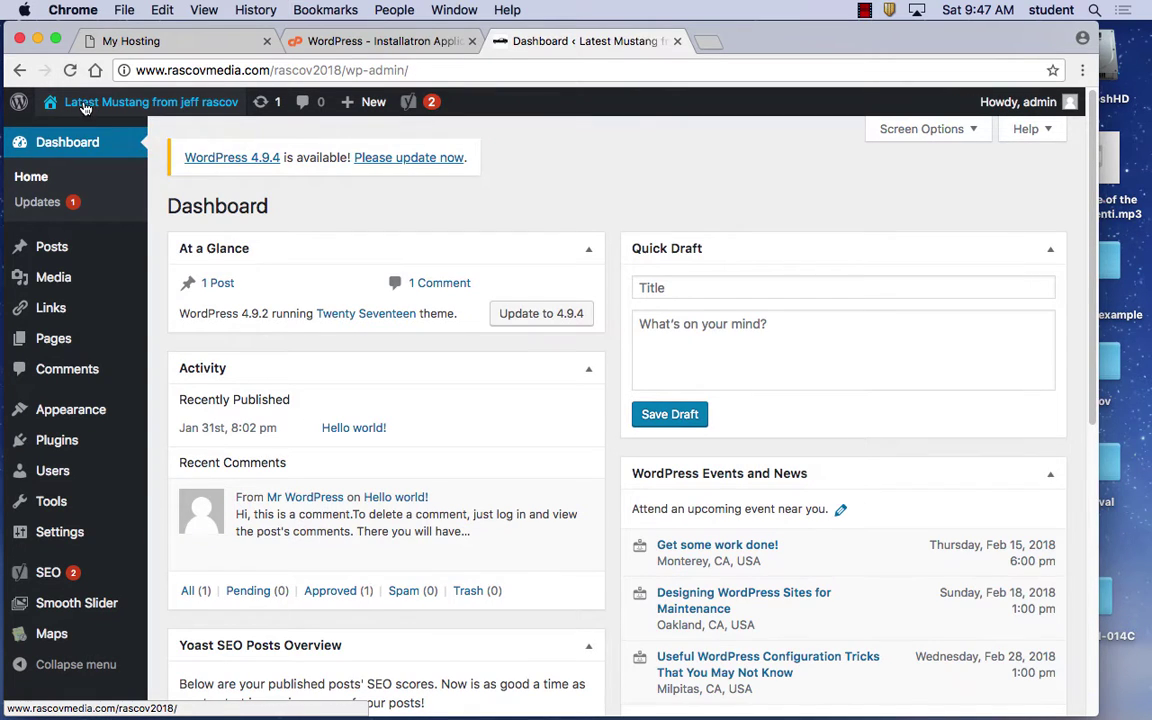
mouse_move(85, 103)
click(80, 136)
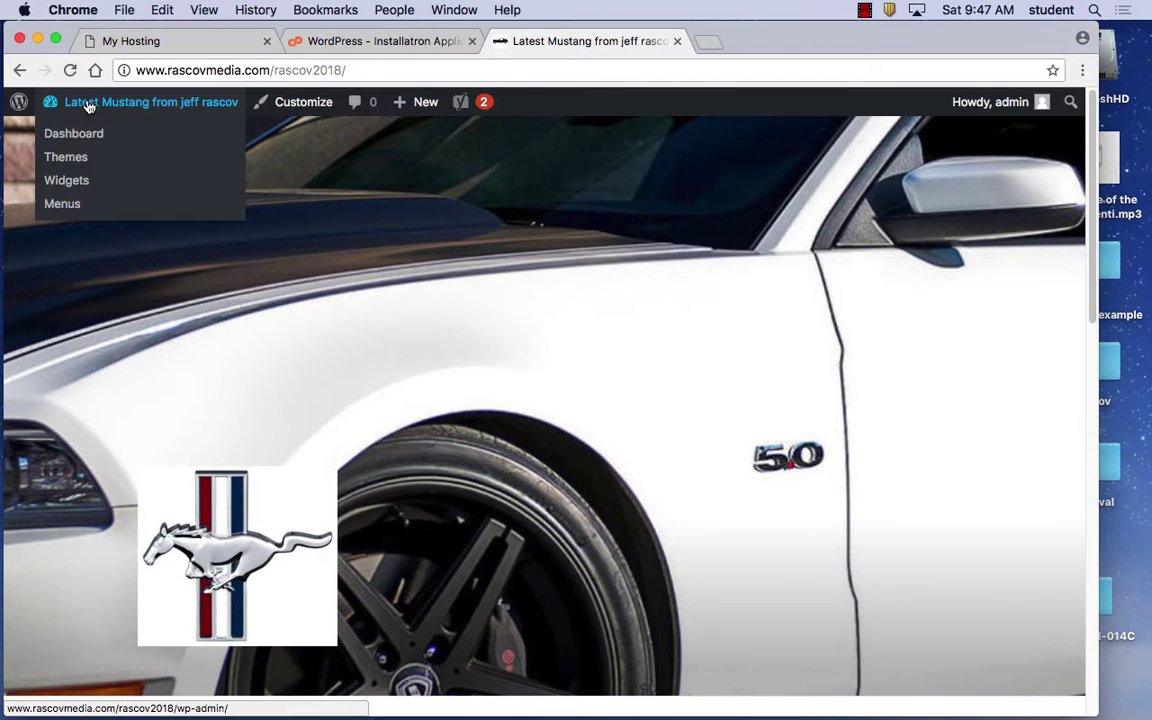
click(81, 136)
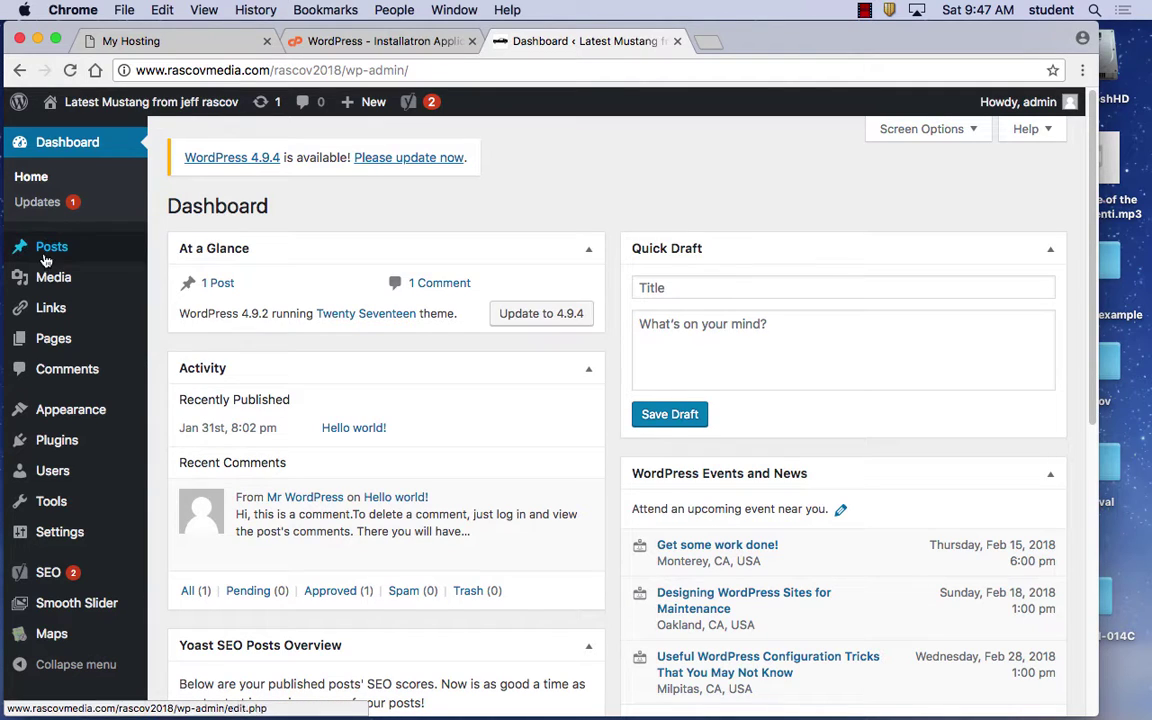
Go to Pages > All Pages and start a new page with Add New
mouse_move(56, 340)
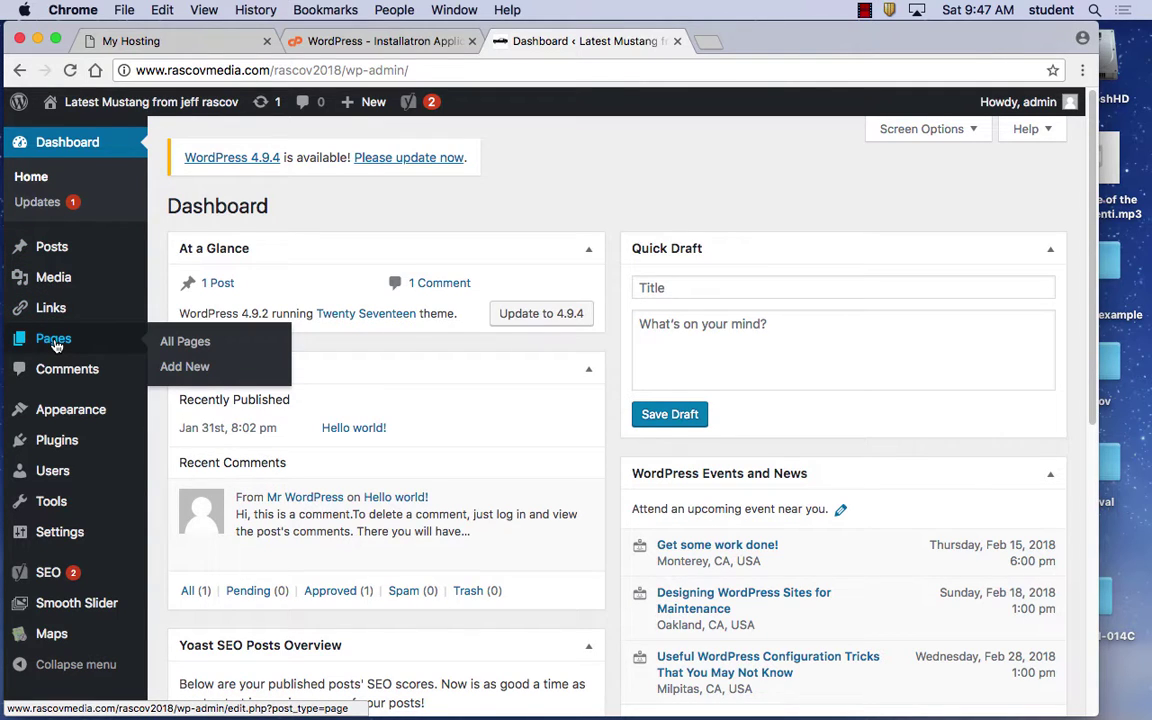
click(203, 344)
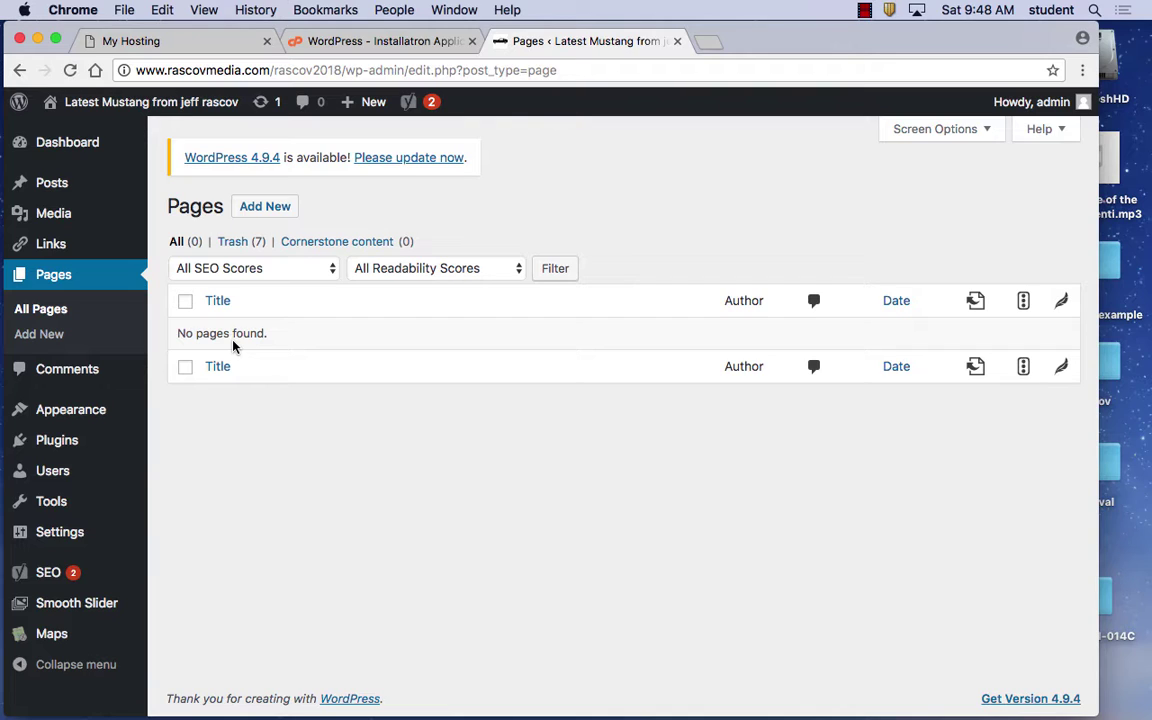
click(57, 338)
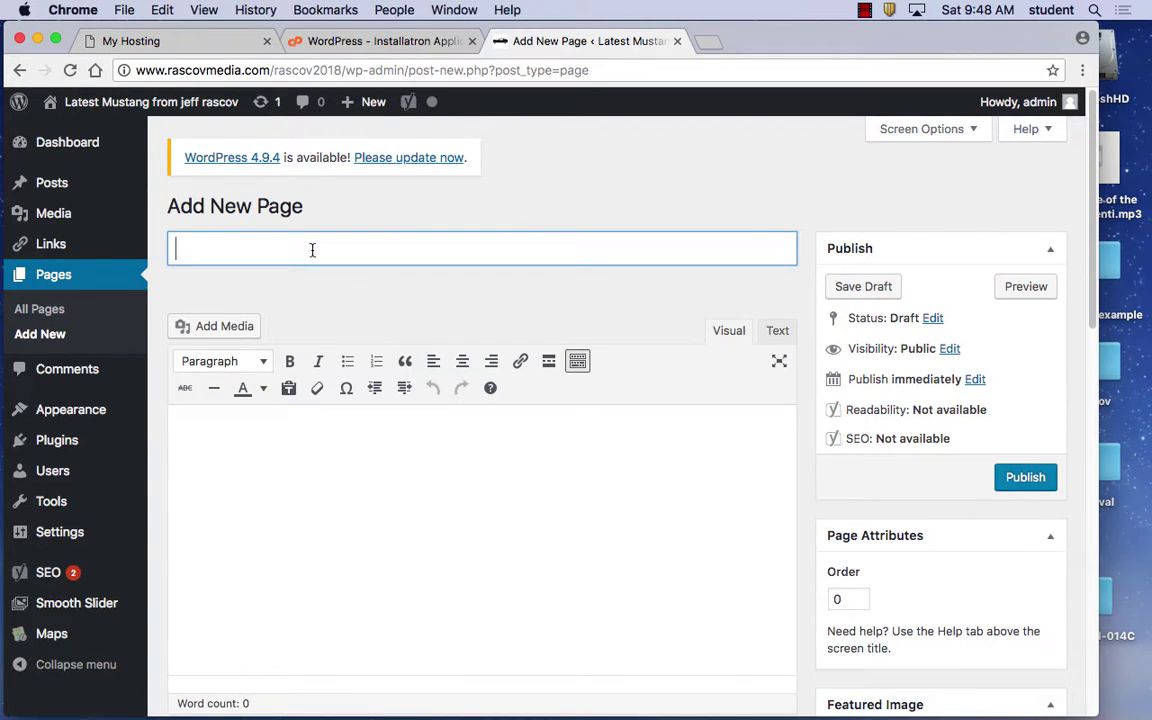
Title the new page 'About' and let the draft autosave
text(About)
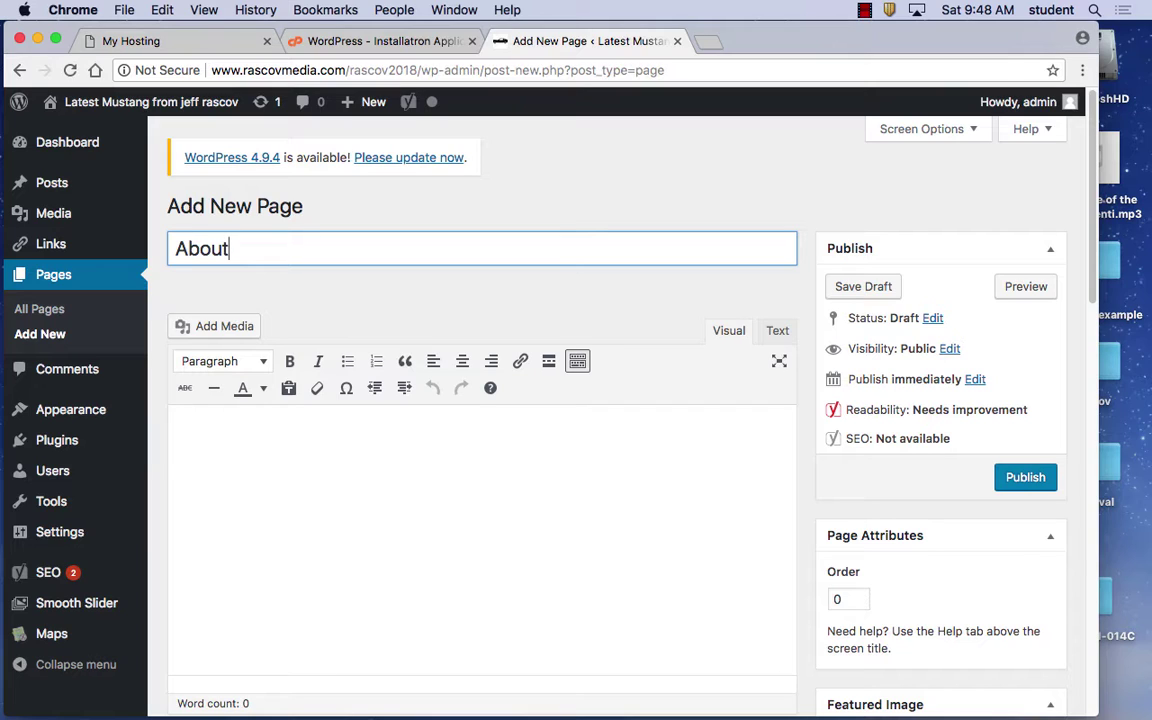
click(375, 306)
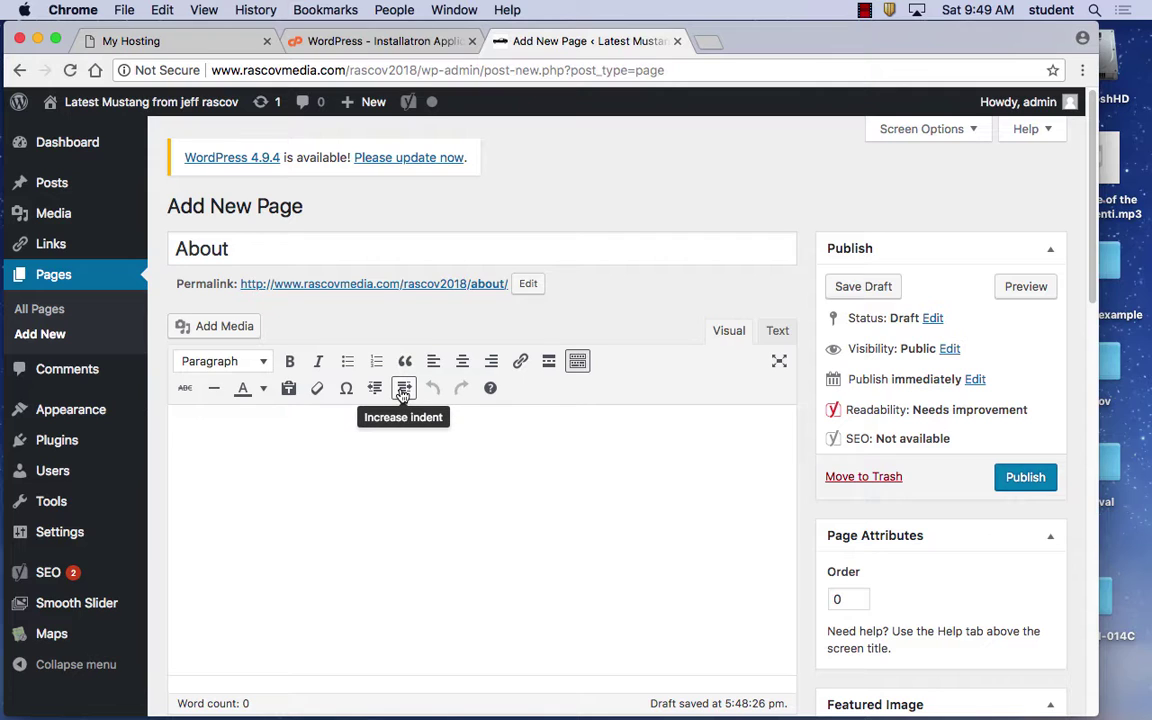
click(578, 362)
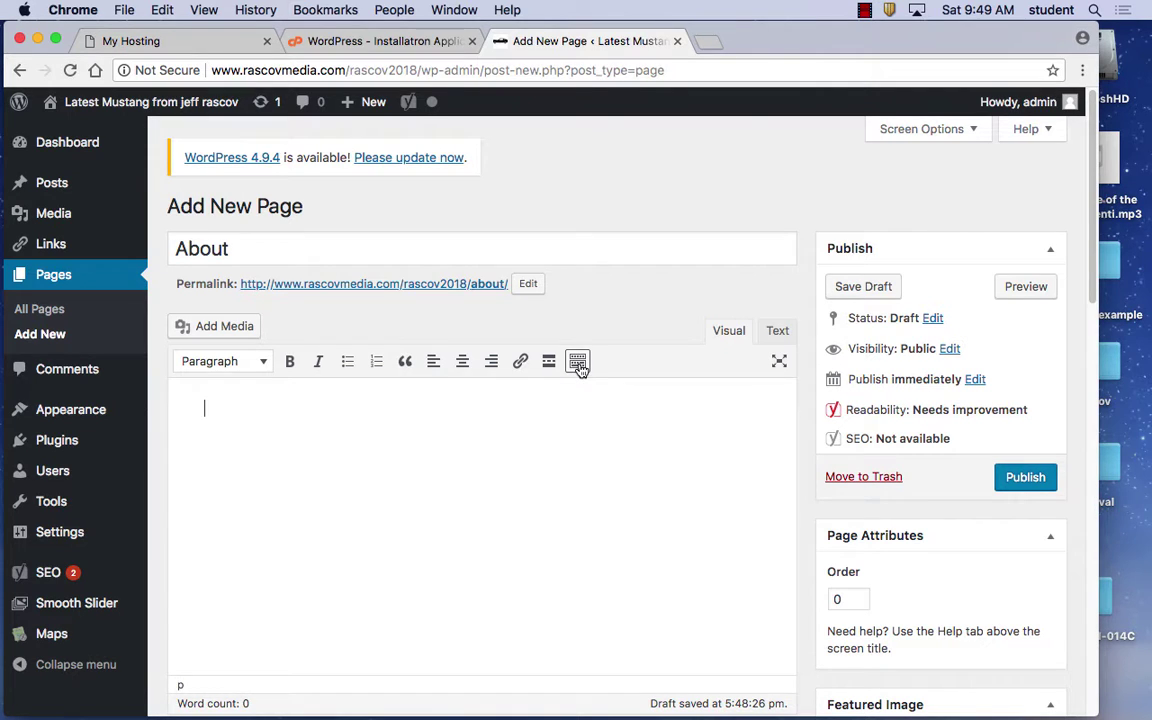
click(578, 362)
click(578, 362)
click(578, 362)
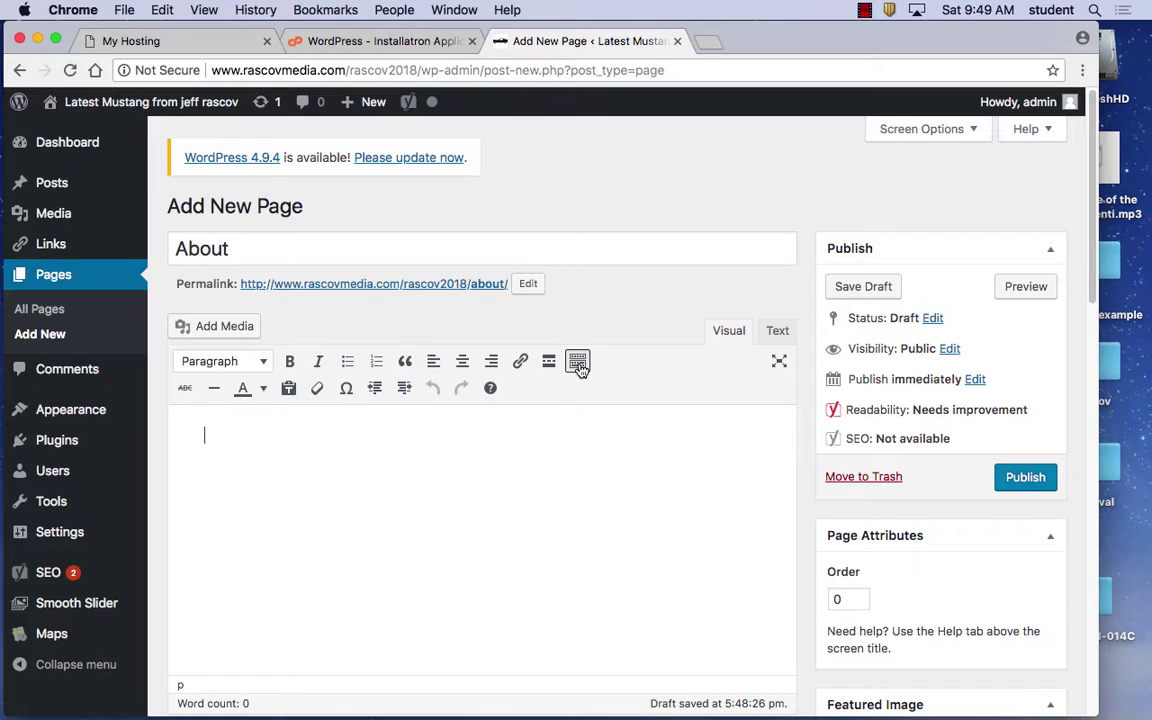
click(578, 362)
click(578, 362)
right_click(578, 362)
click(576, 362)
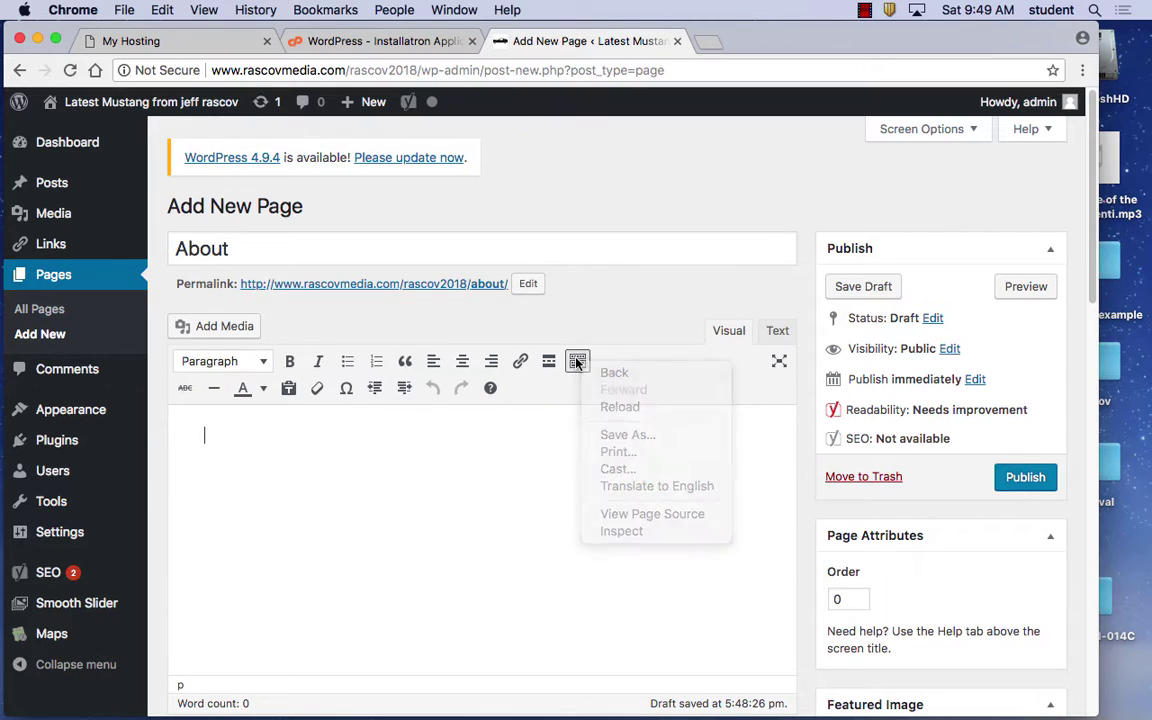
click(577, 362)
click(577, 362)
click(578, 363)
click(578, 364)
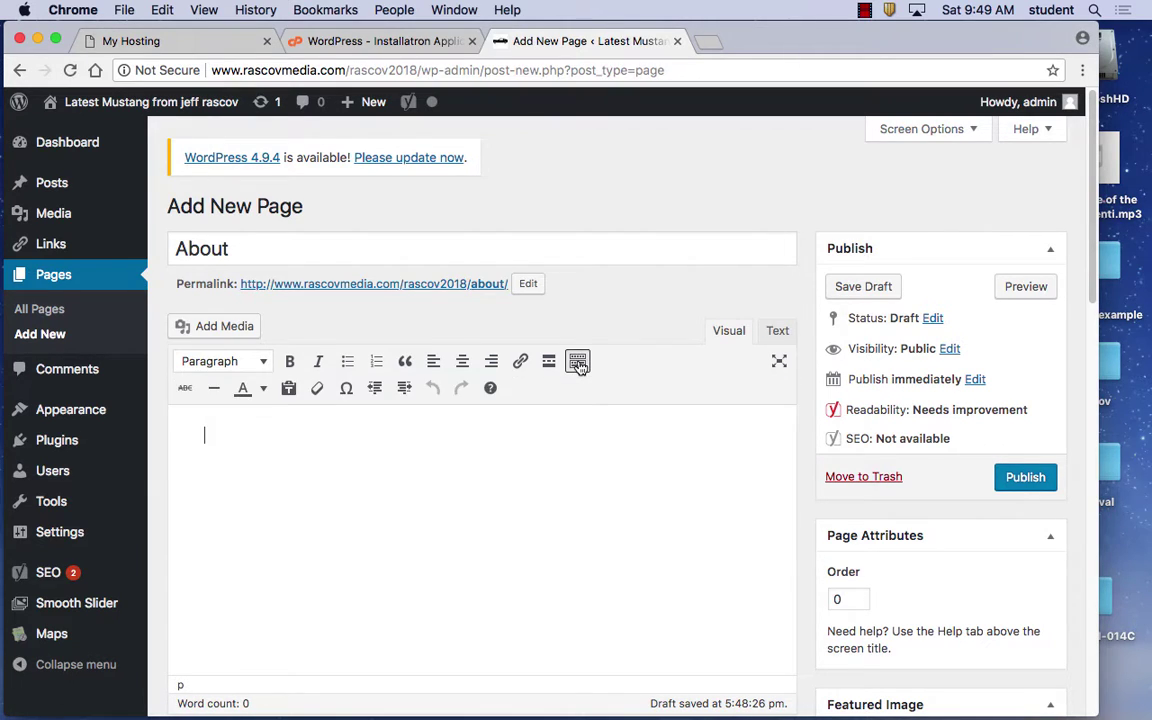
click(578, 364)
click(578, 364)
click(578, 364)
click(578, 364)
click(578, 364)
click(578, 364)
click(236, 250)
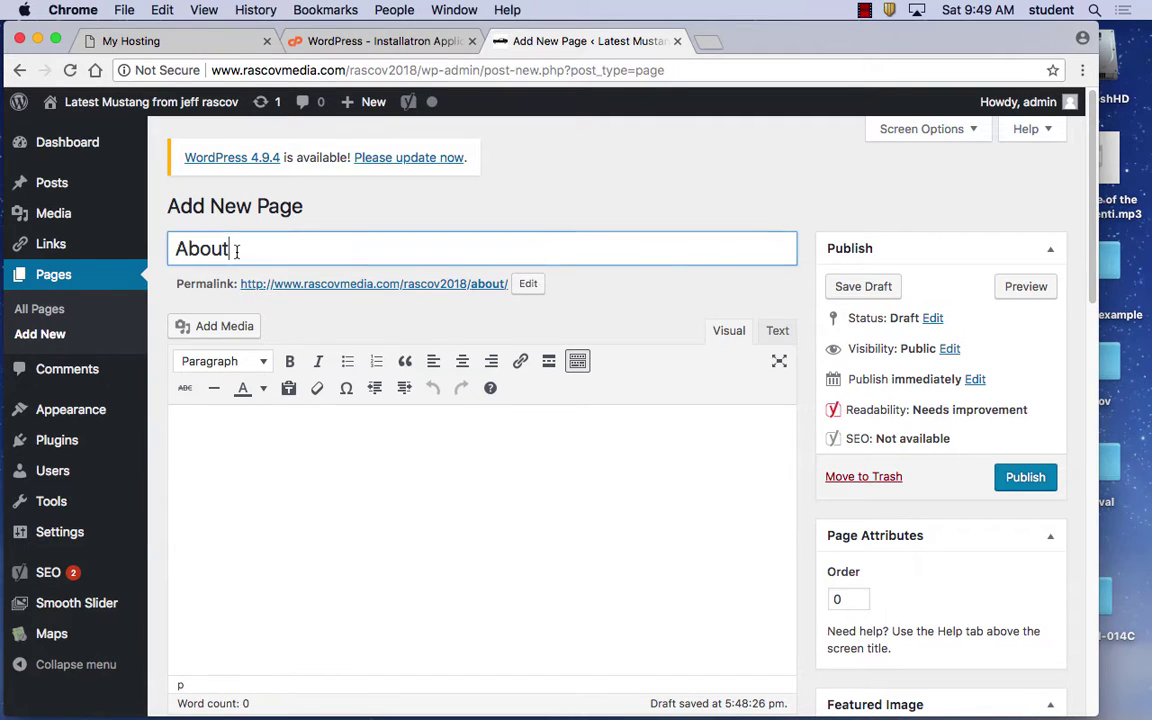
Replace the page title 'About' with 'All About Flowers'
mouse_move(141, 245)
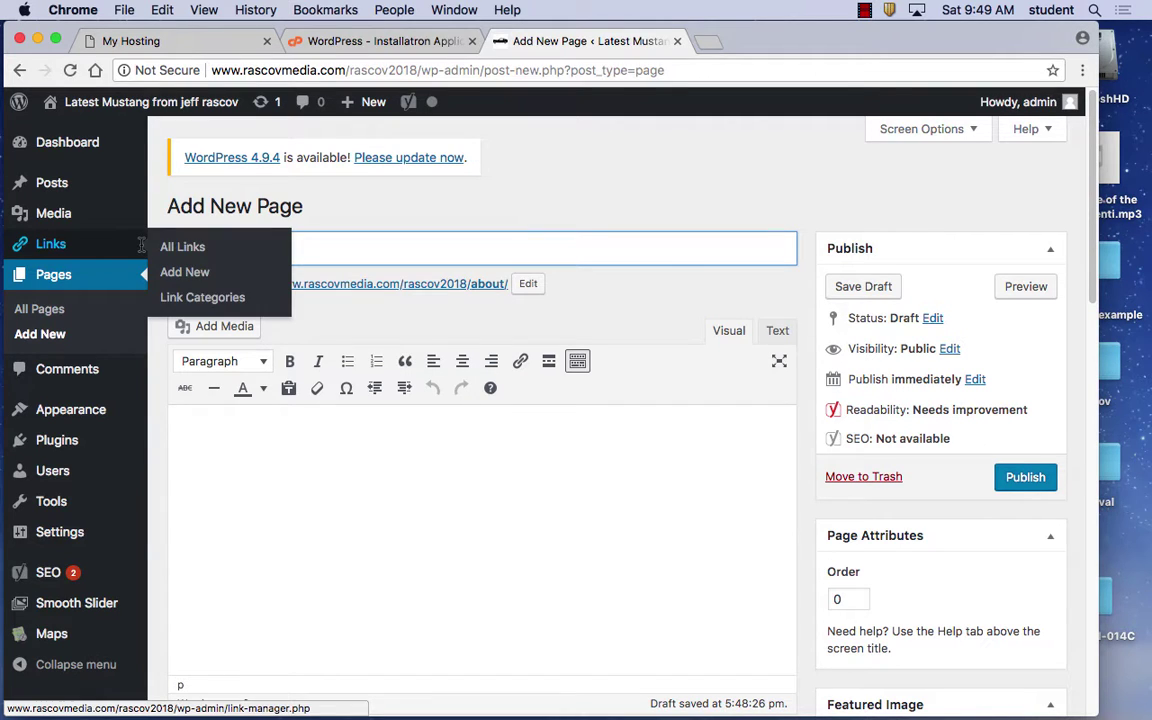
double_click(380, 257)
click(380, 257)
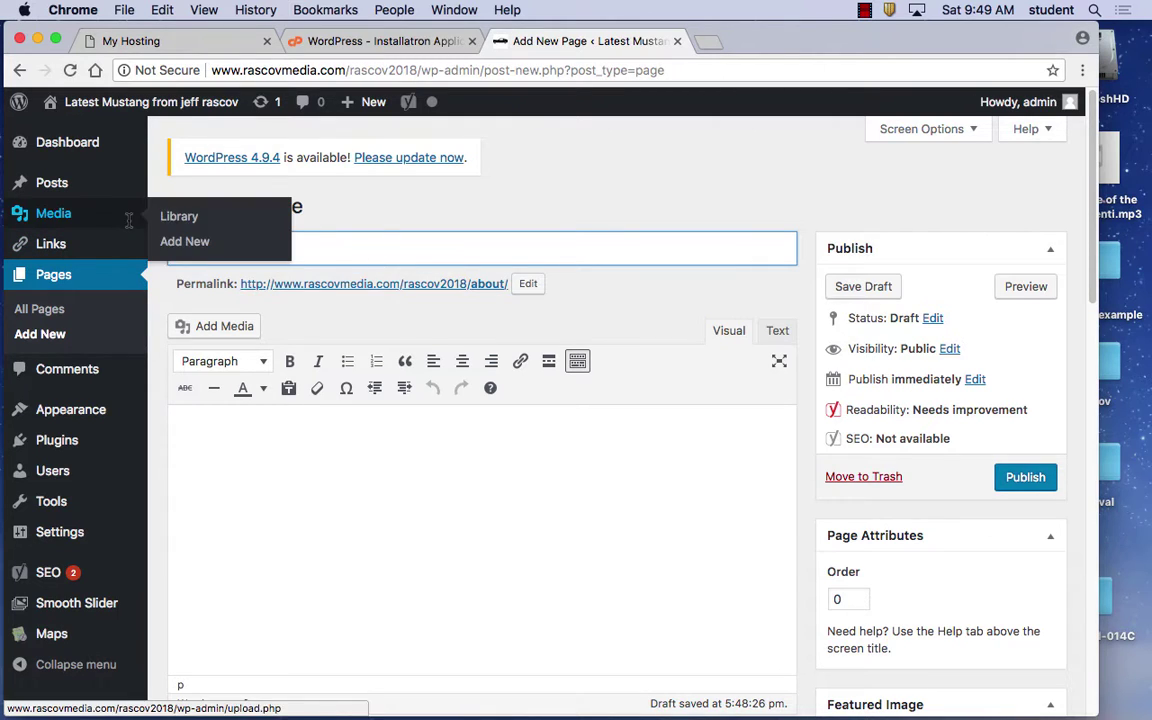
key(super+a)
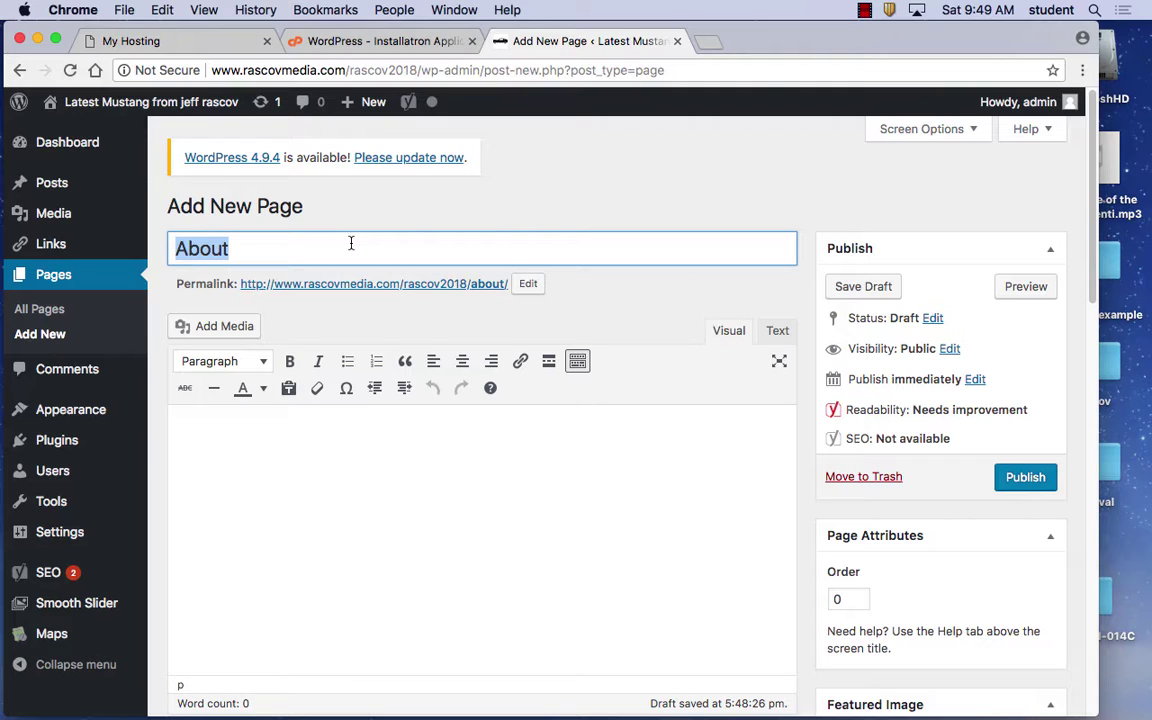
text(All )
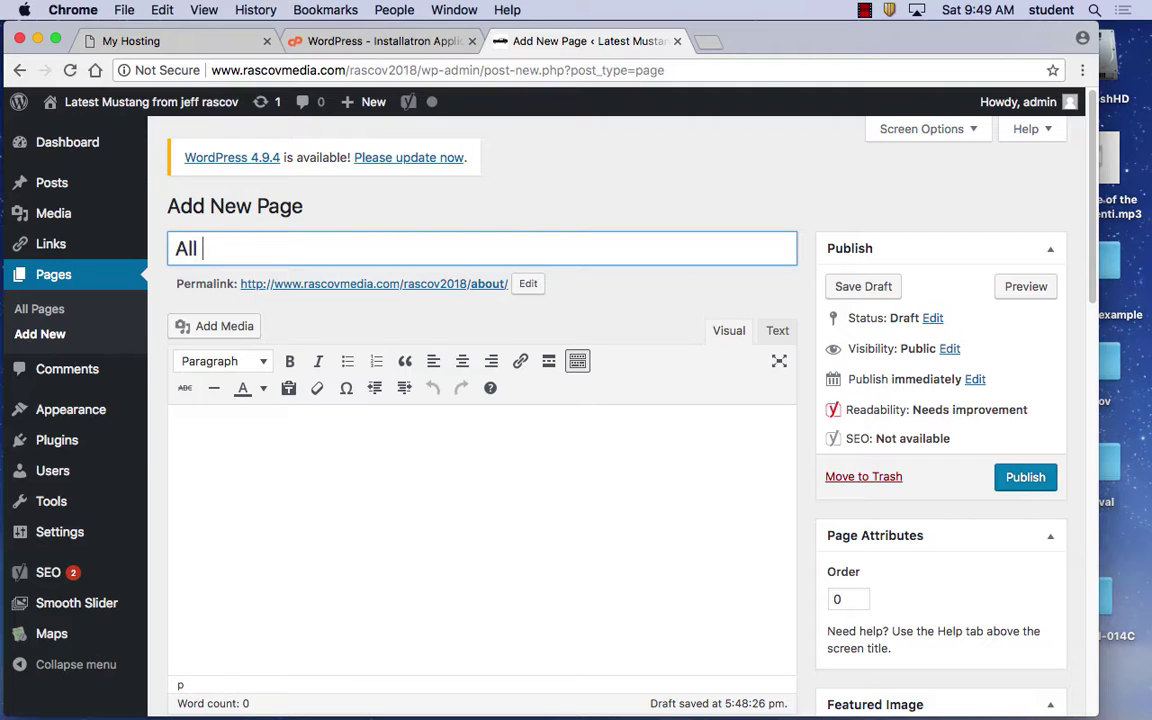
text(About )
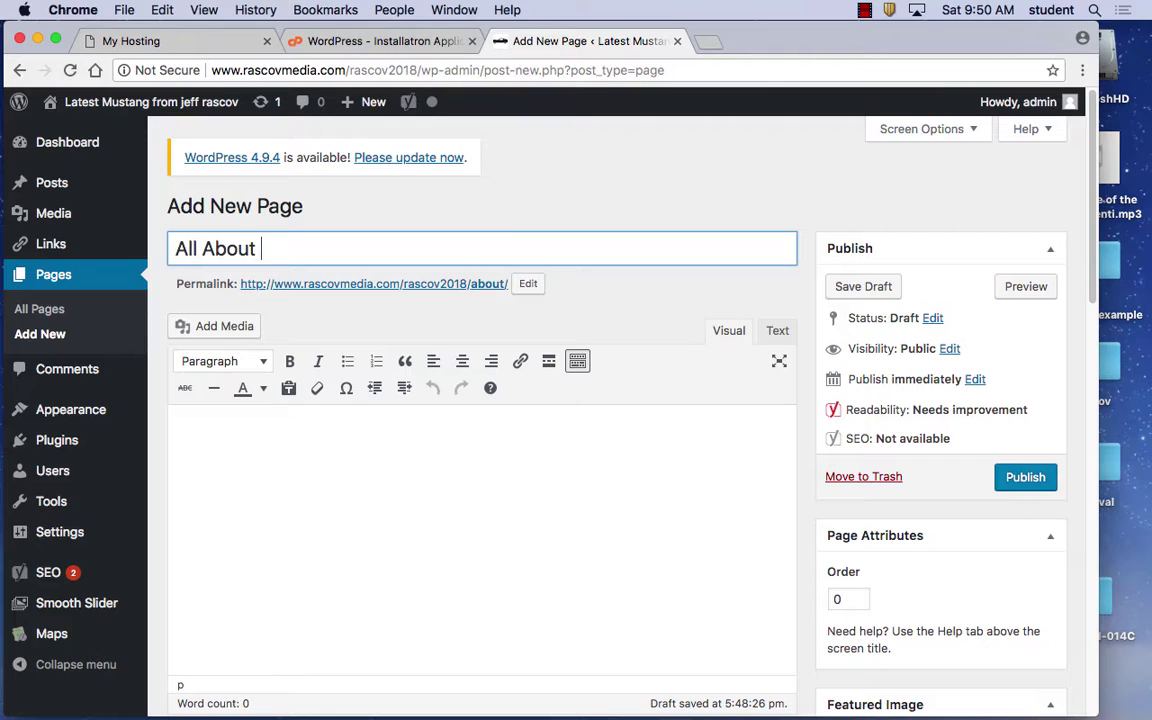
text(Flowers)
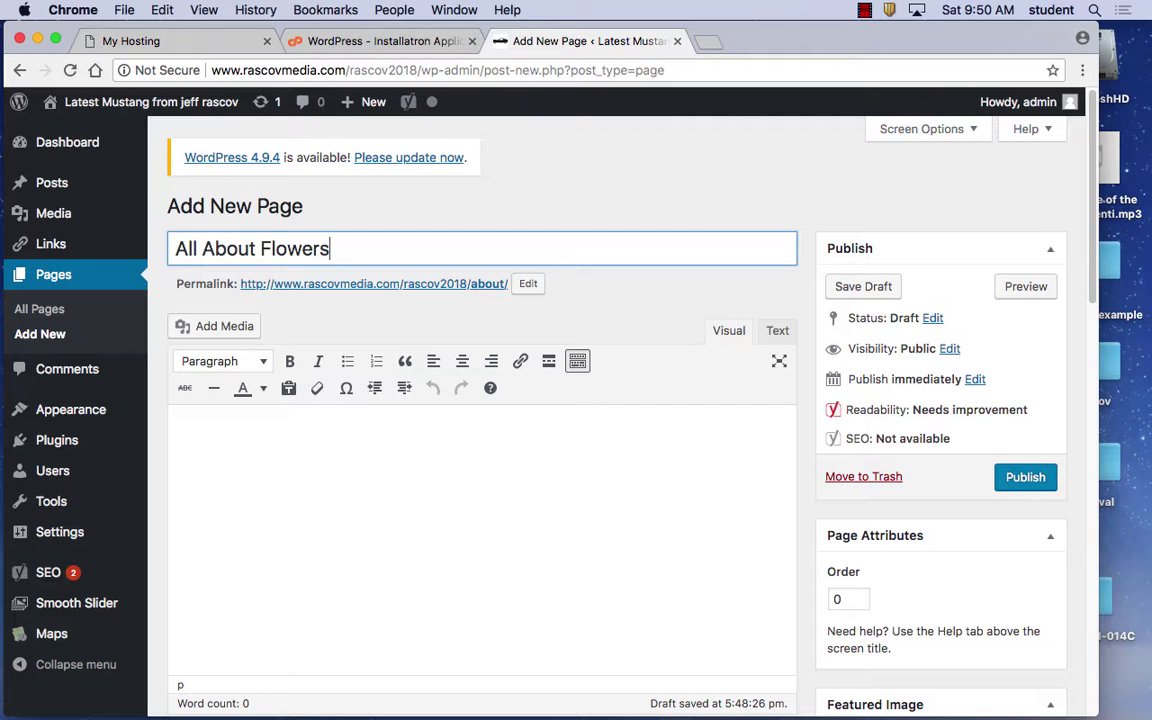
Type the body lines 'My Flower Site is for All', 'I like to plant flowers', 'I like trees.'
click(265, 462)
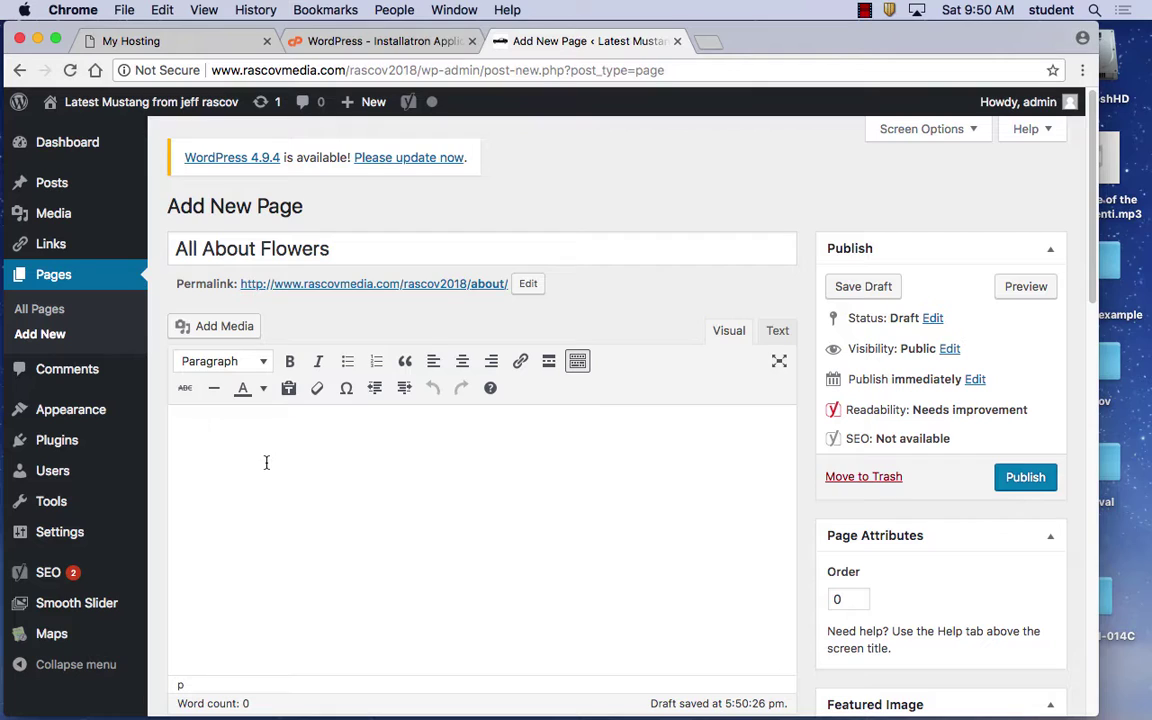
text(My Flower Sit)
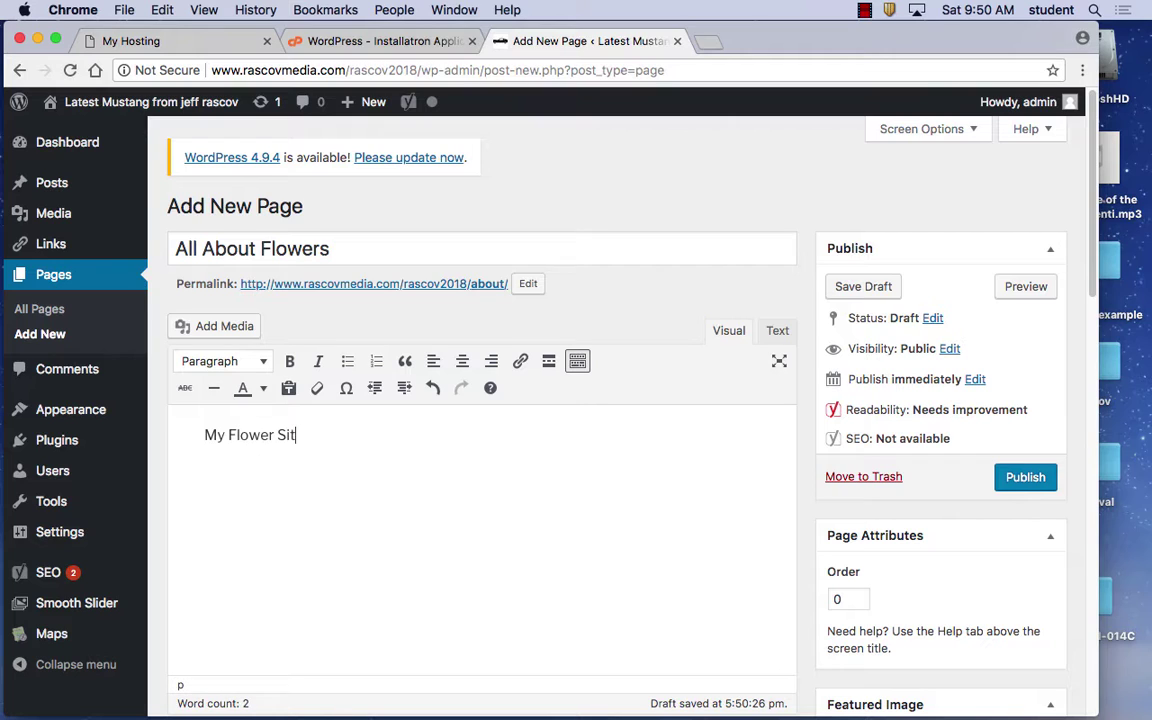
text(e is for All)
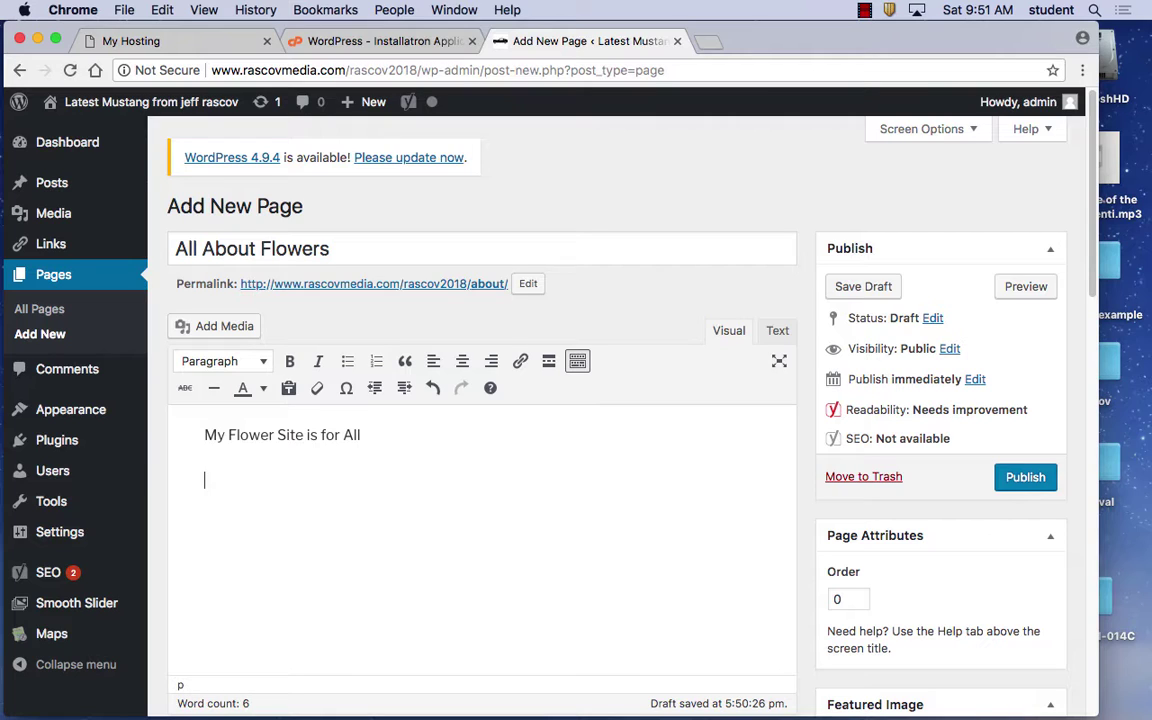
text(I like to plant flowers)
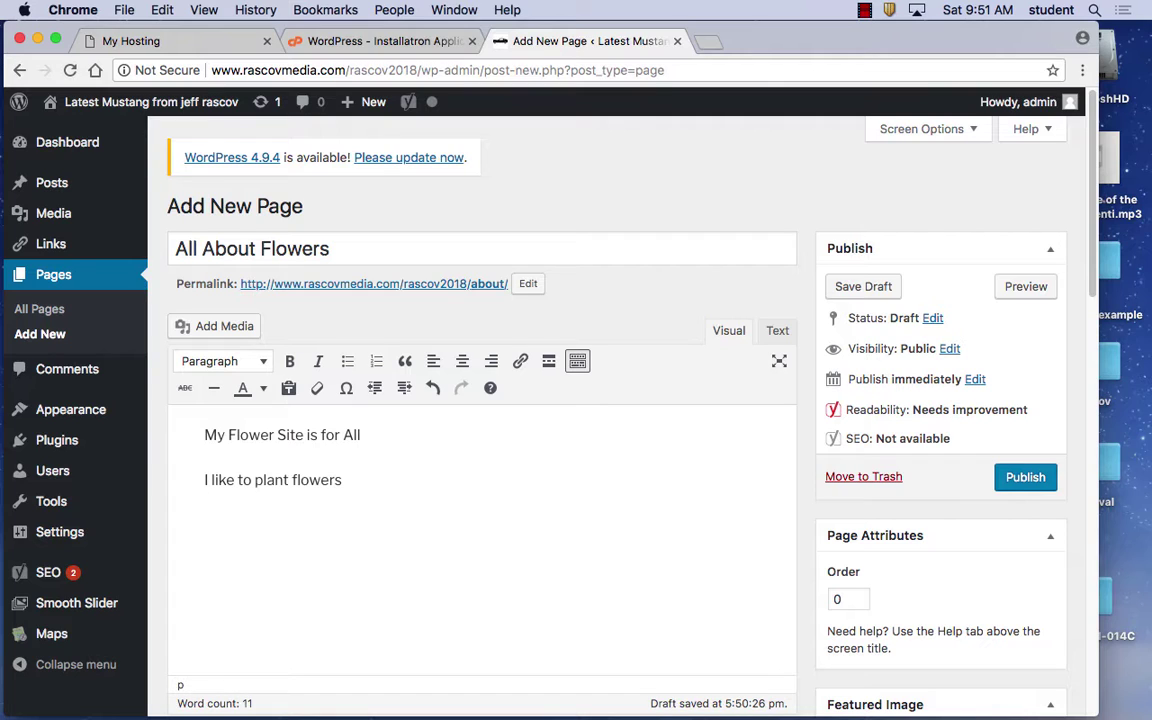
text(I like)
text(trees)
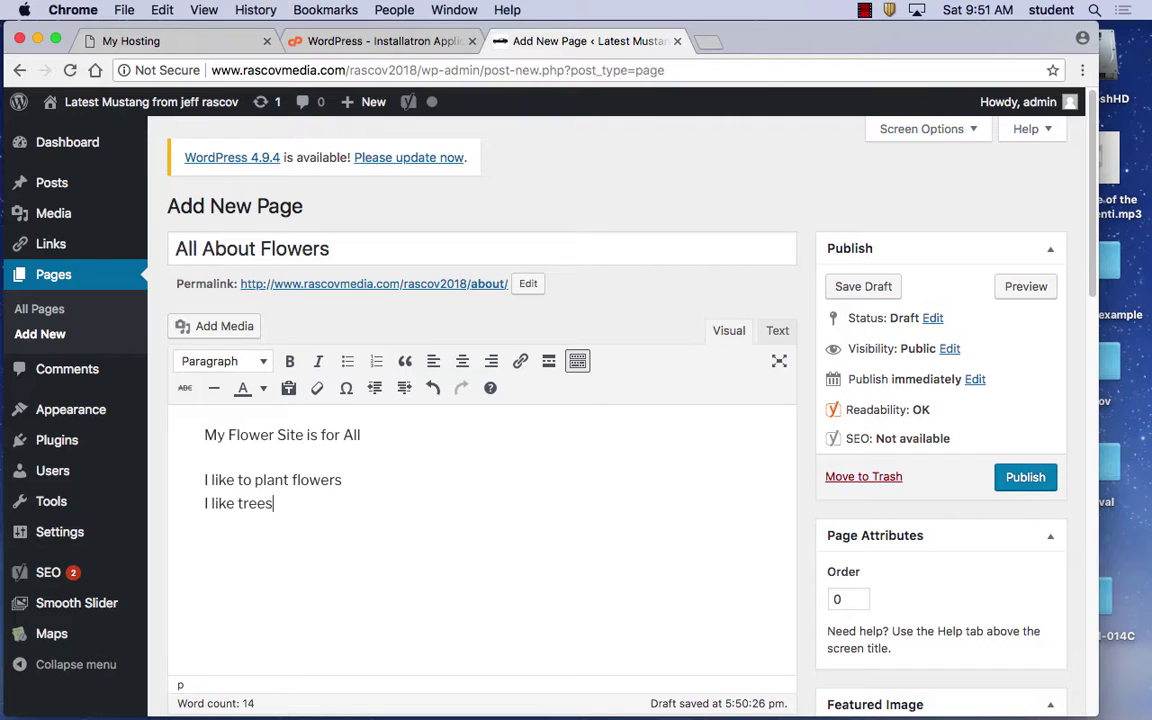
text(.)
Turn the line 'My Flower Site is for All' into a Heading 2
drag(365, 435, 198, 434)
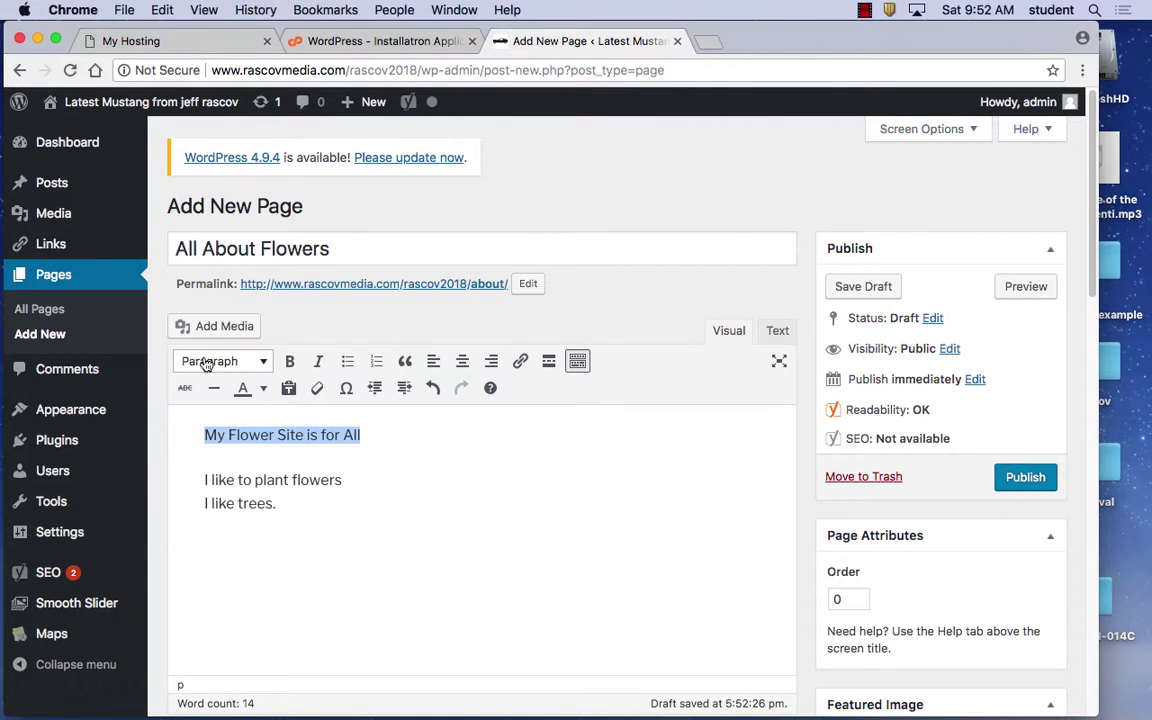
right_click(258, 365)
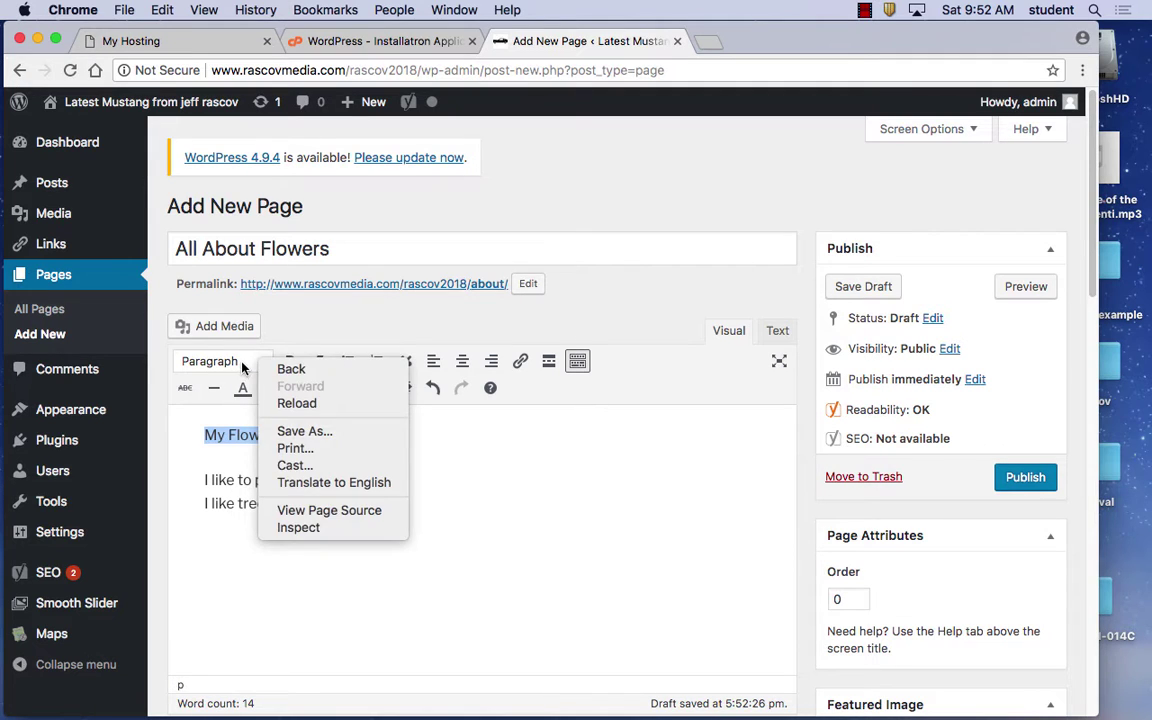
click(260, 365)
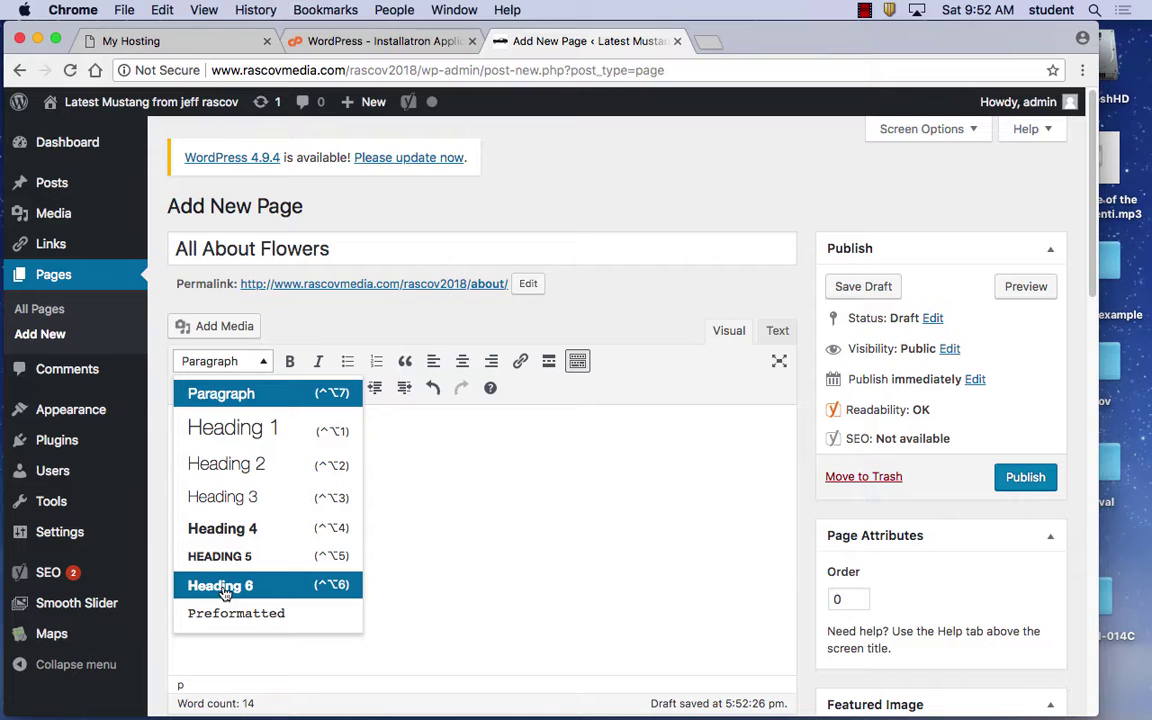
click(248, 465)
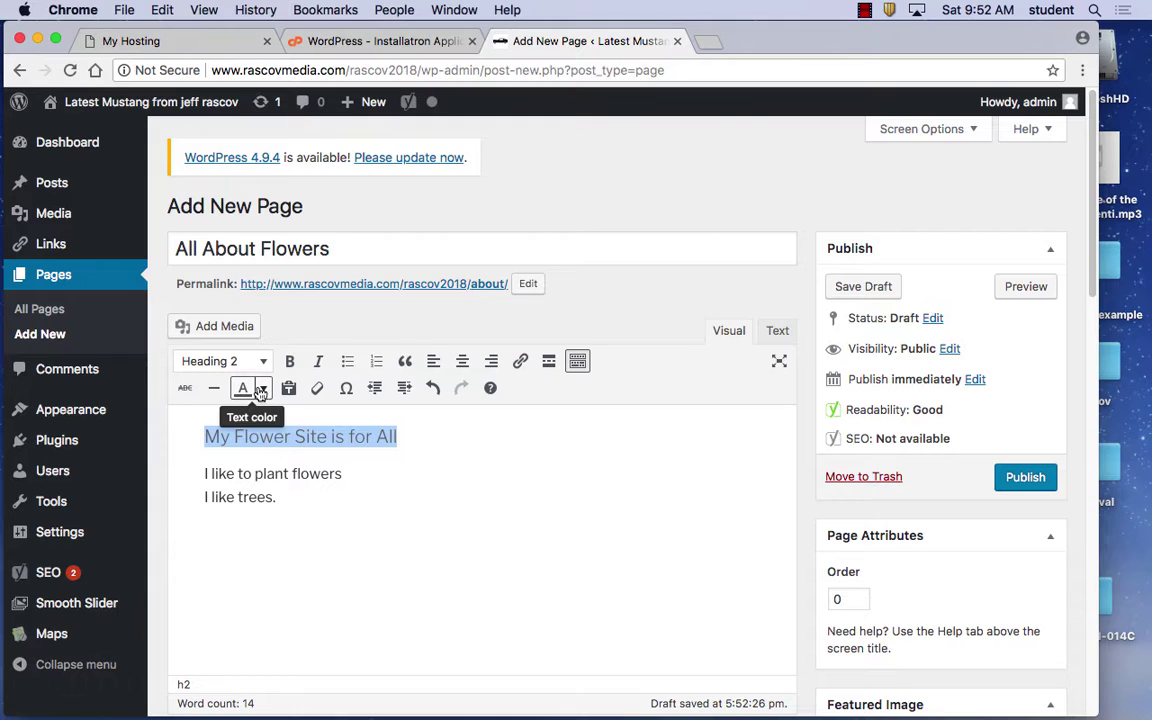
Show the Text color palette for the selected heading
click(262, 389)
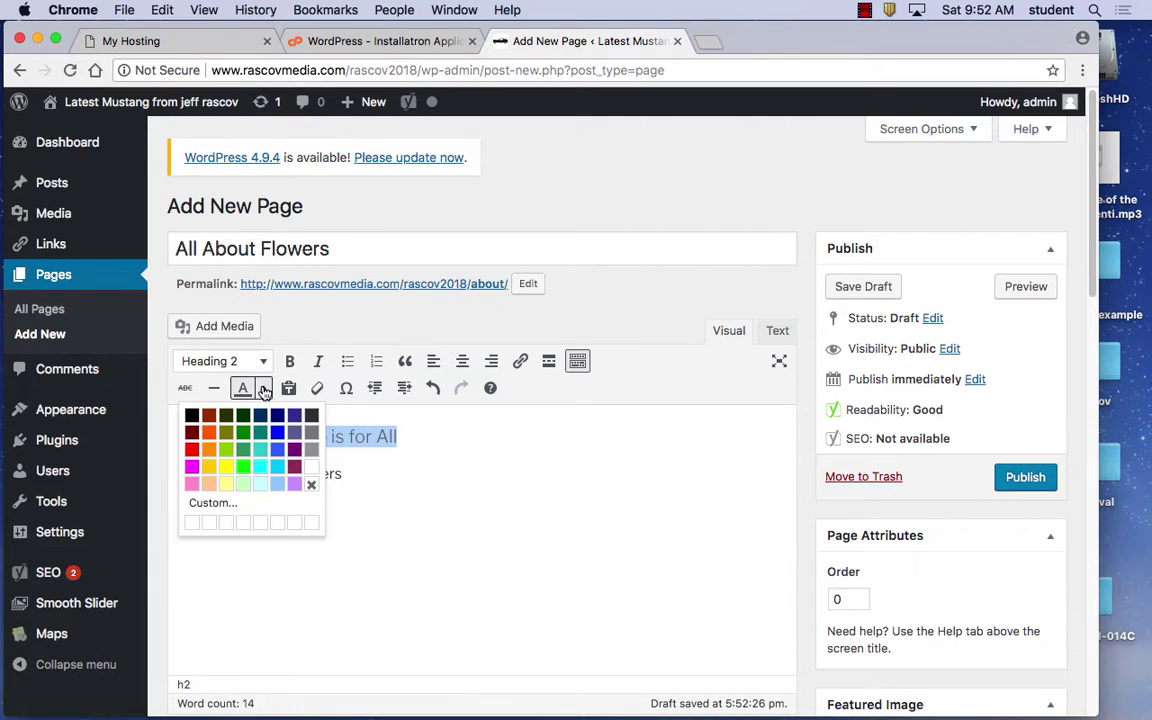
Set the heading text to the custom dark green 0d781f
click(216, 507)
mouse_move(525, 427)
mouse_down()
mouse_move(463, 317)
mouse_move(552, 379)
mouse_move(568, 337)
mouse_up()
mouse_move(613, 392)
mouse_down()
mouse_move(613, 296)
mouse_move(611, 465)
mouse_move(594, 400)
mouse_move(609, 458)
mouse_move(609, 399)
mouse_move(607, 447)
mouse_move(611, 423)
mouse_up()
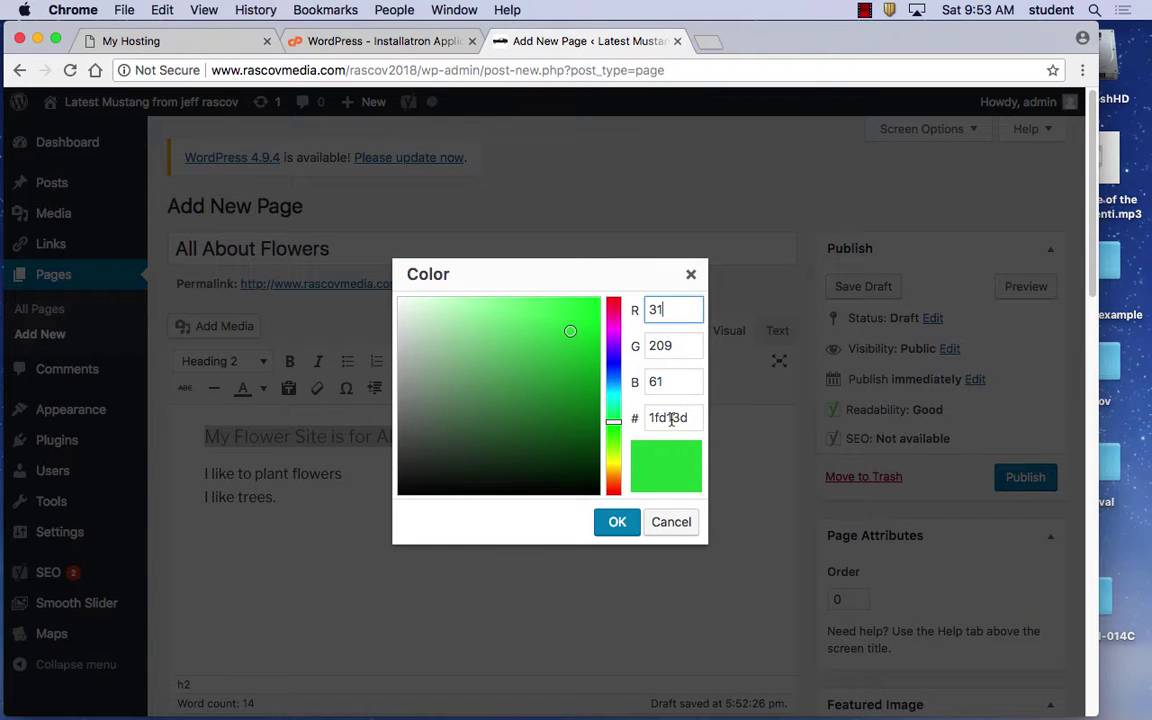
drag(676, 418, 648, 422)
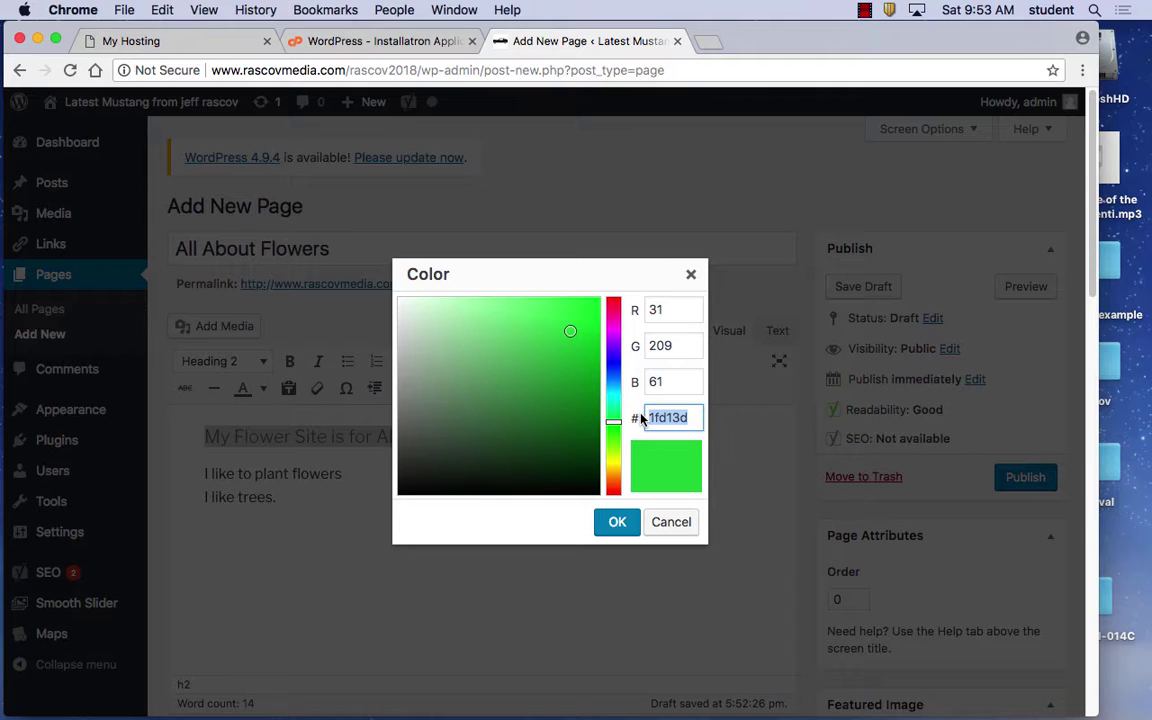
drag(579, 399, 577, 399)
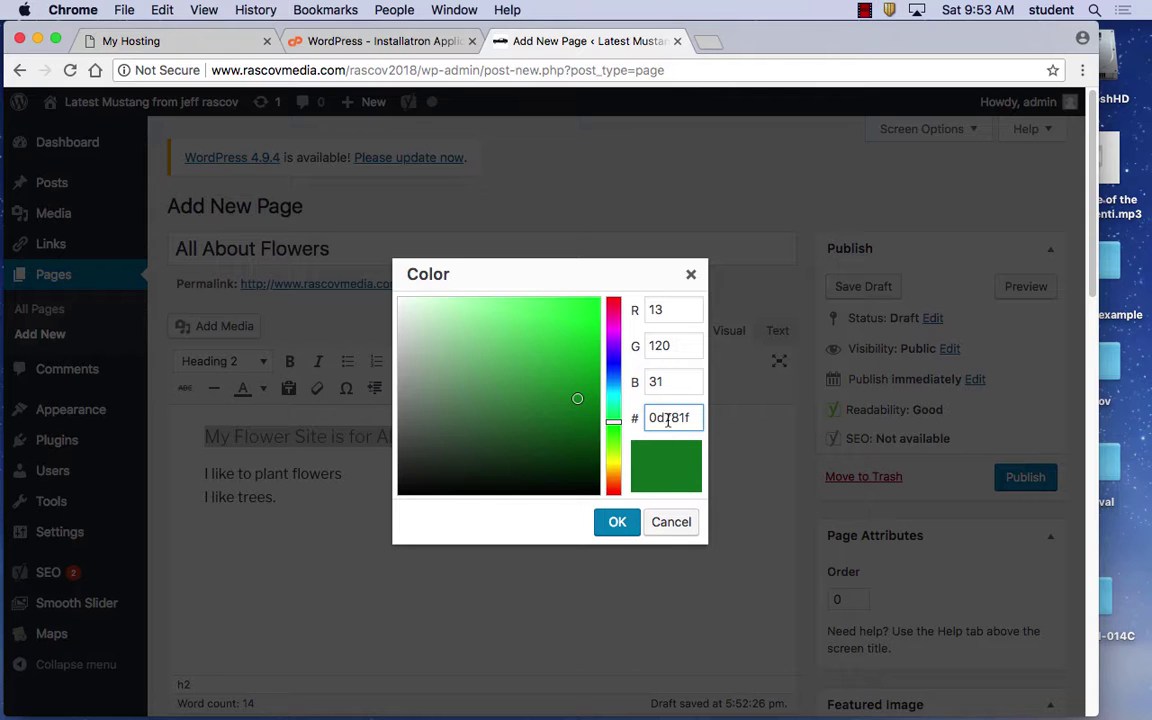
click(617, 524)
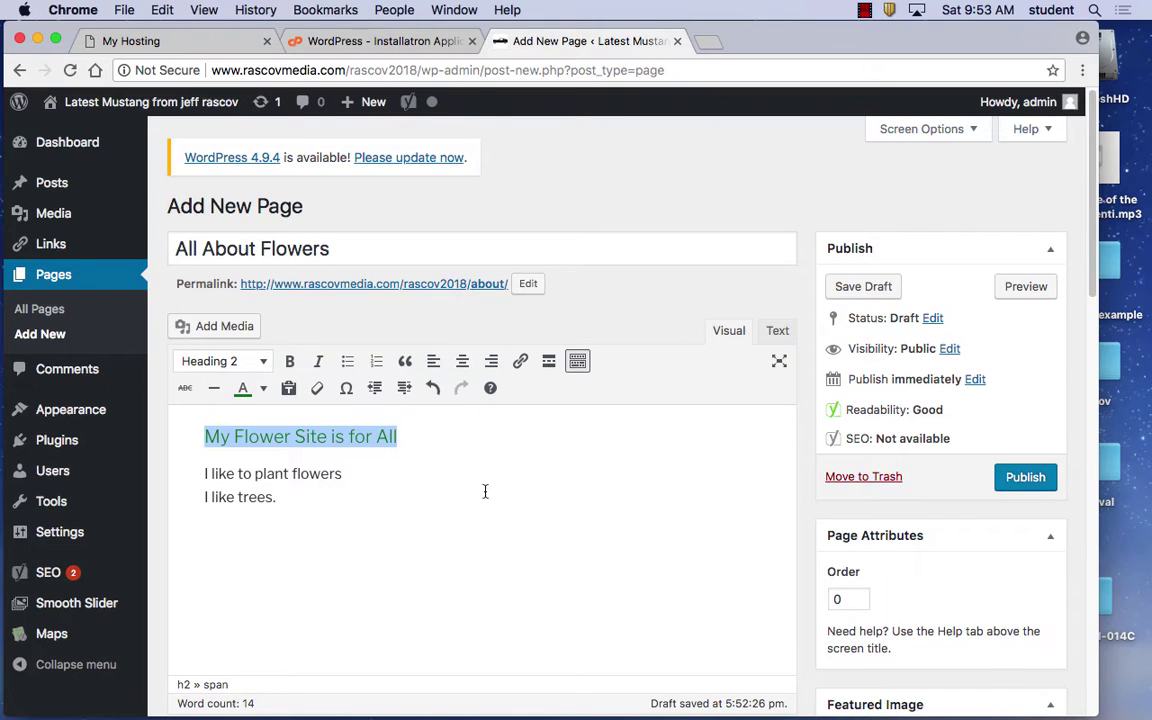
Reapply the green, bold, italicise and strike through the heading, then insert a horizontal line
click(264, 391)
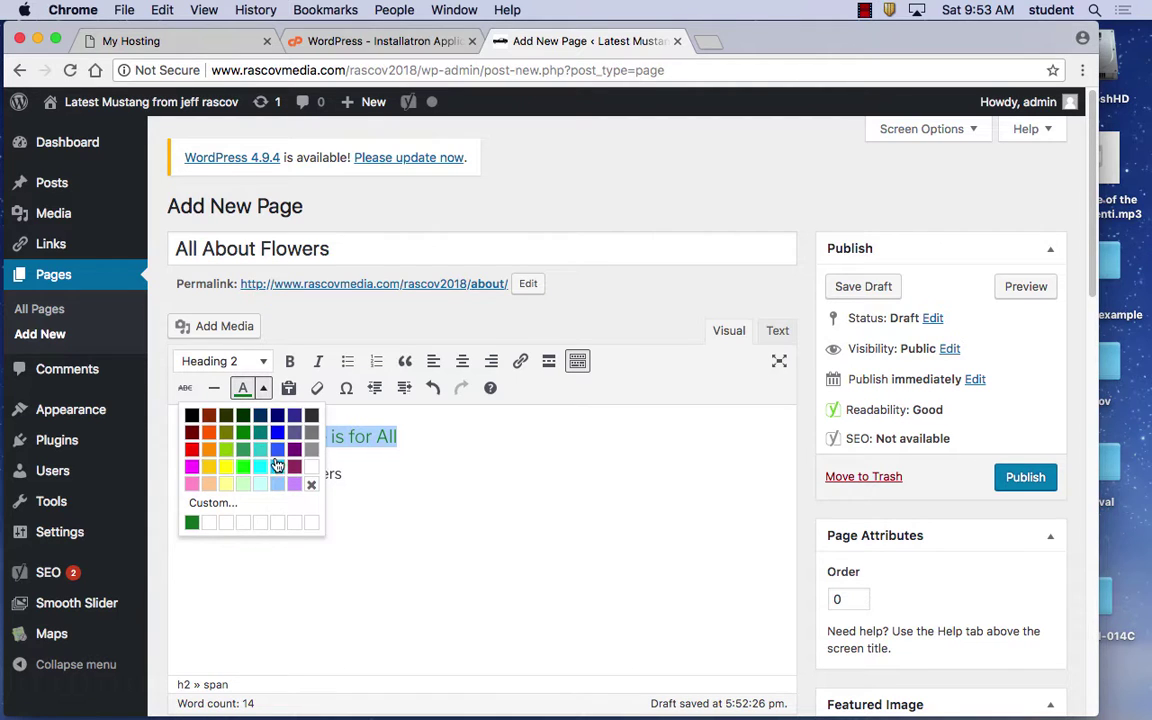
click(240, 450)
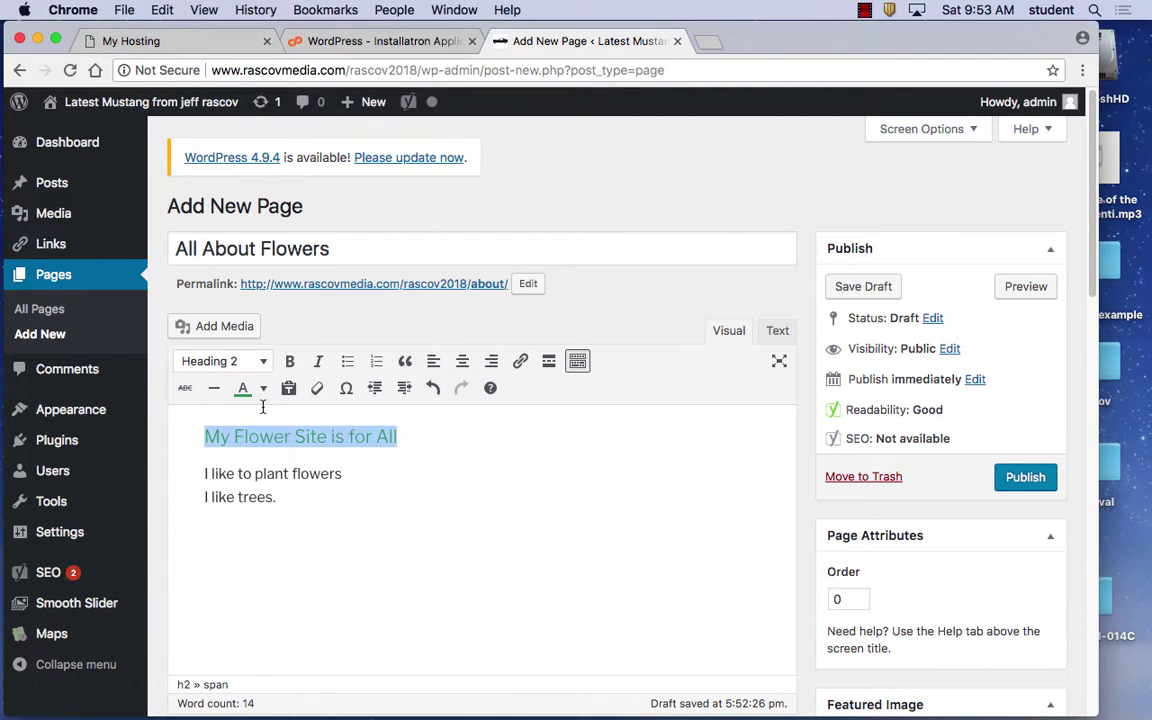
click(290, 362)
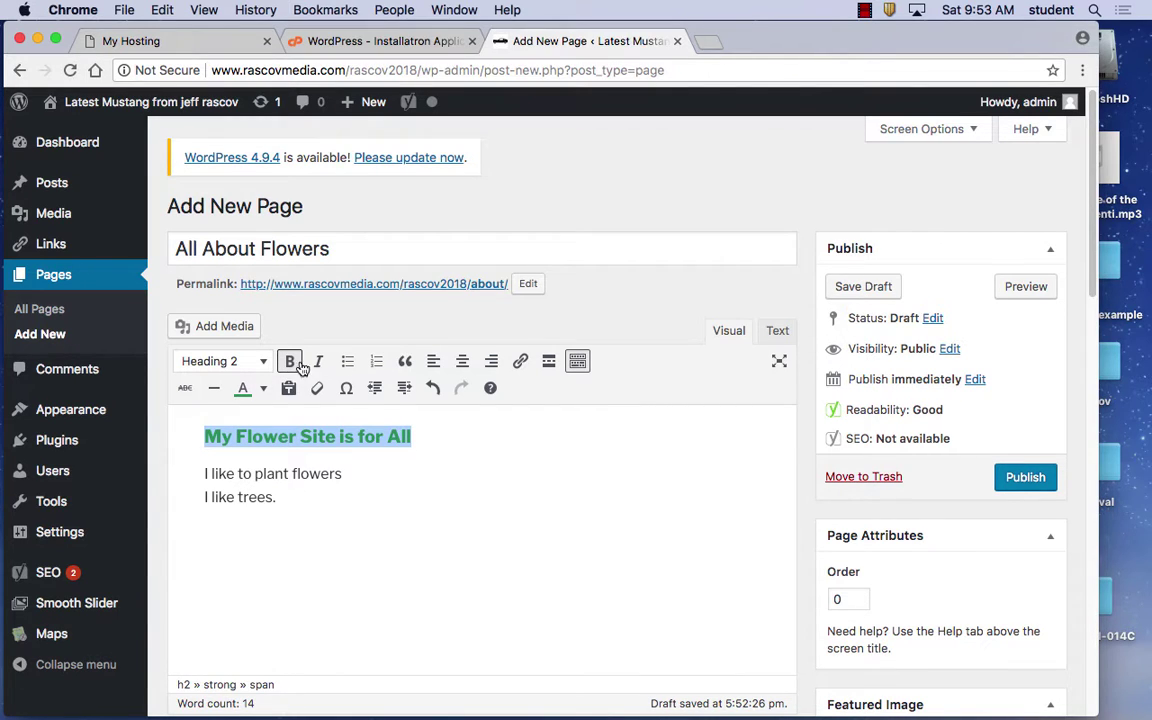
click(316, 364)
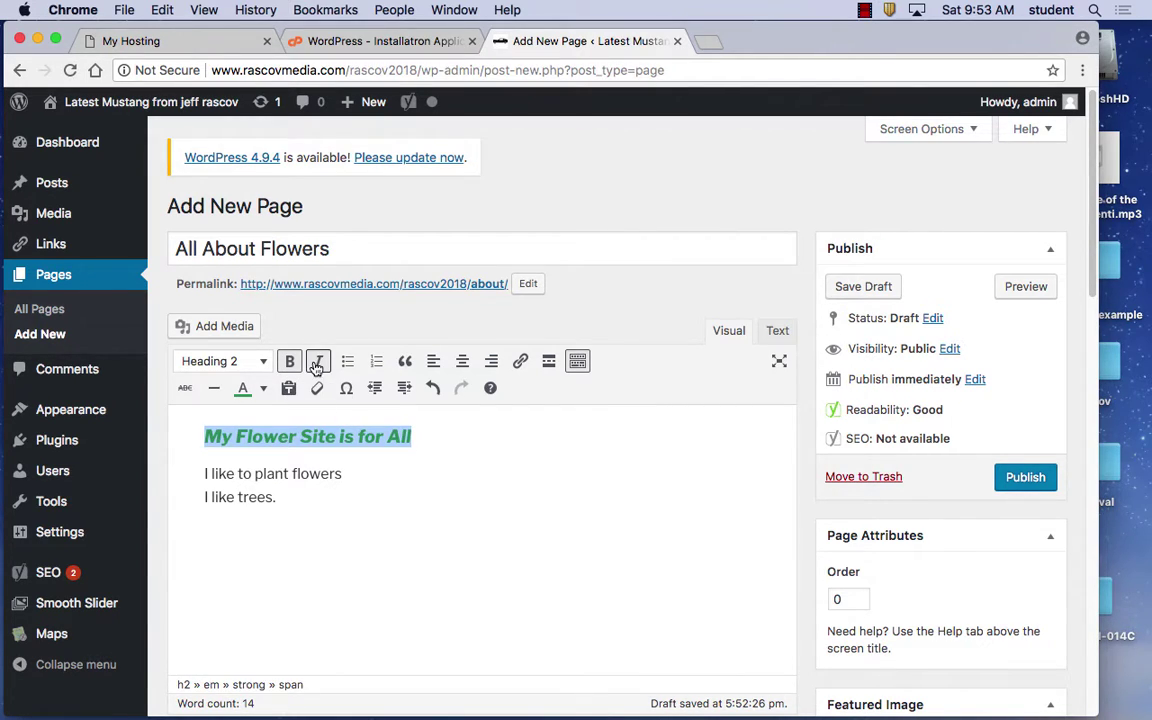
click(185, 389)
click(213, 389)
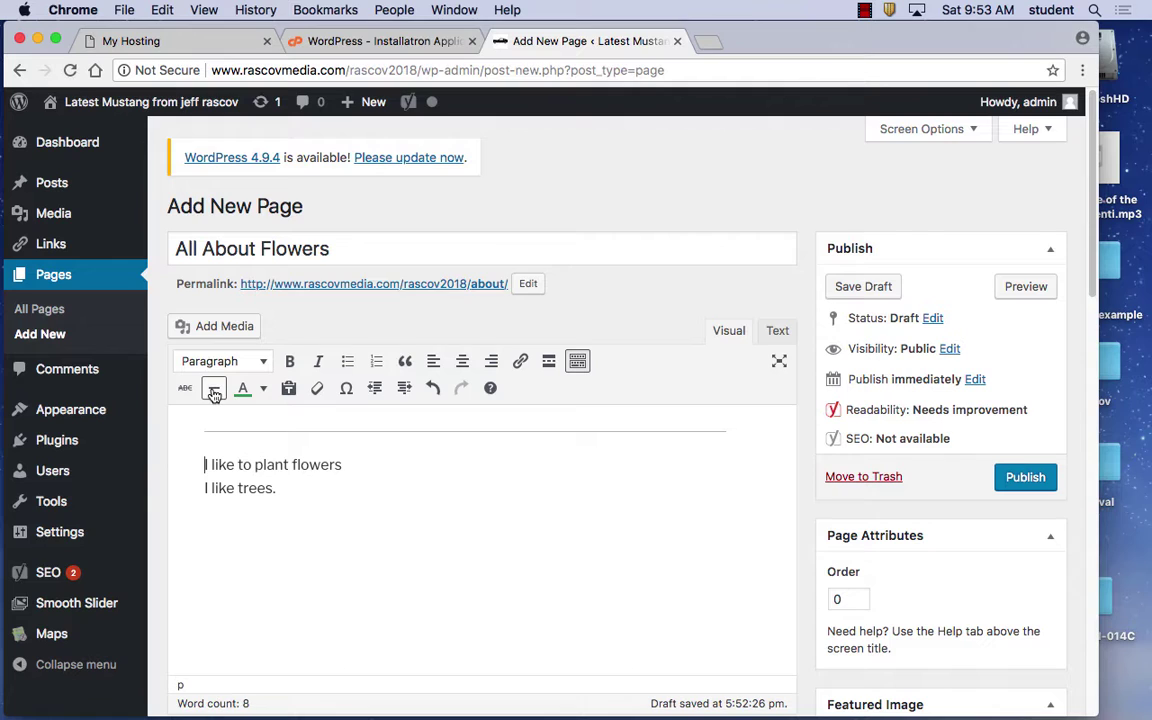
Add a second horizontal line, then undo twice to restore the heading
click(213, 389)
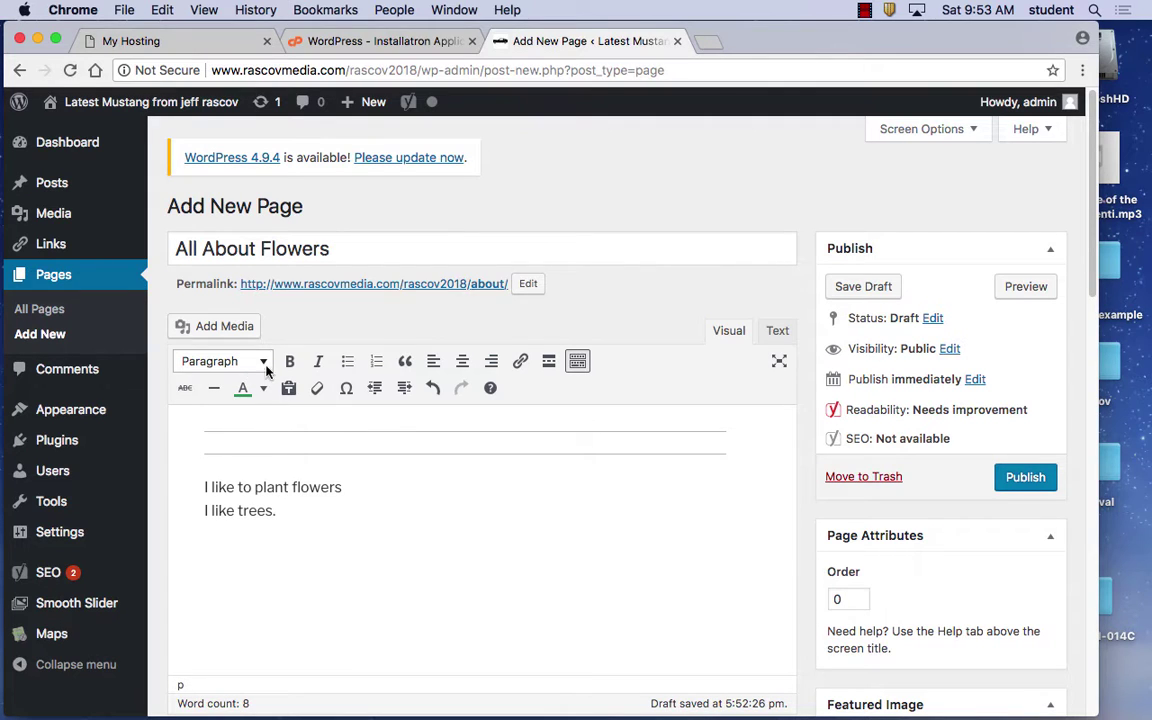
click(434, 392)
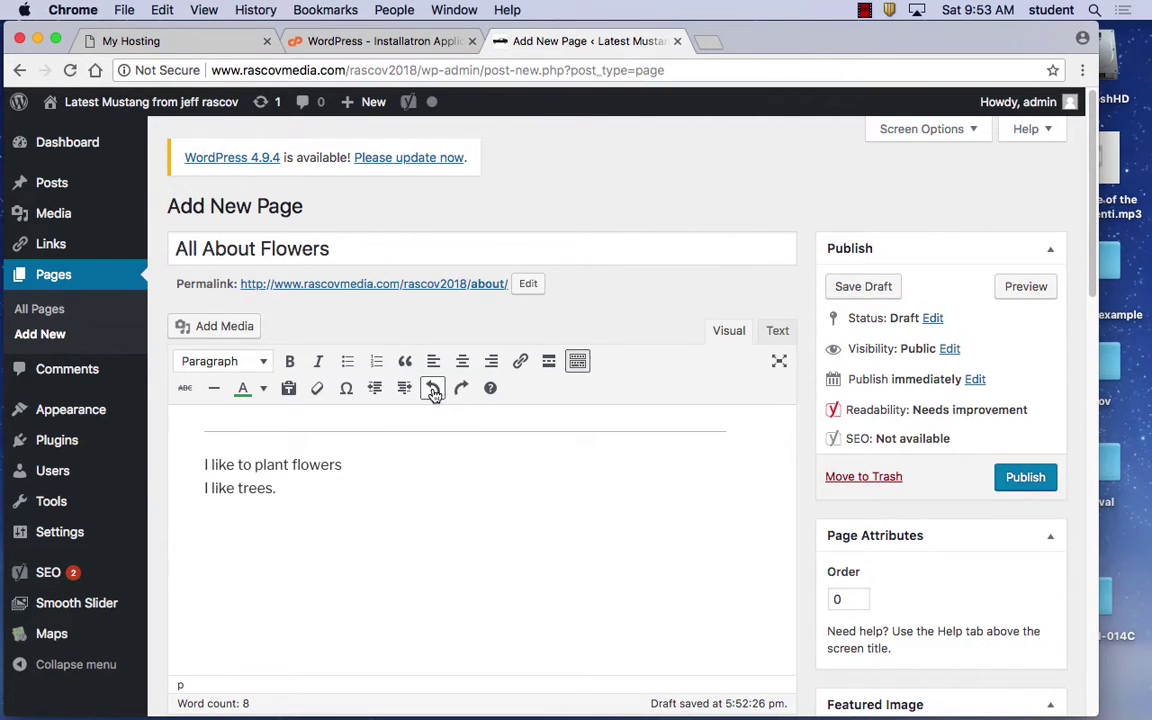
click(434, 392)
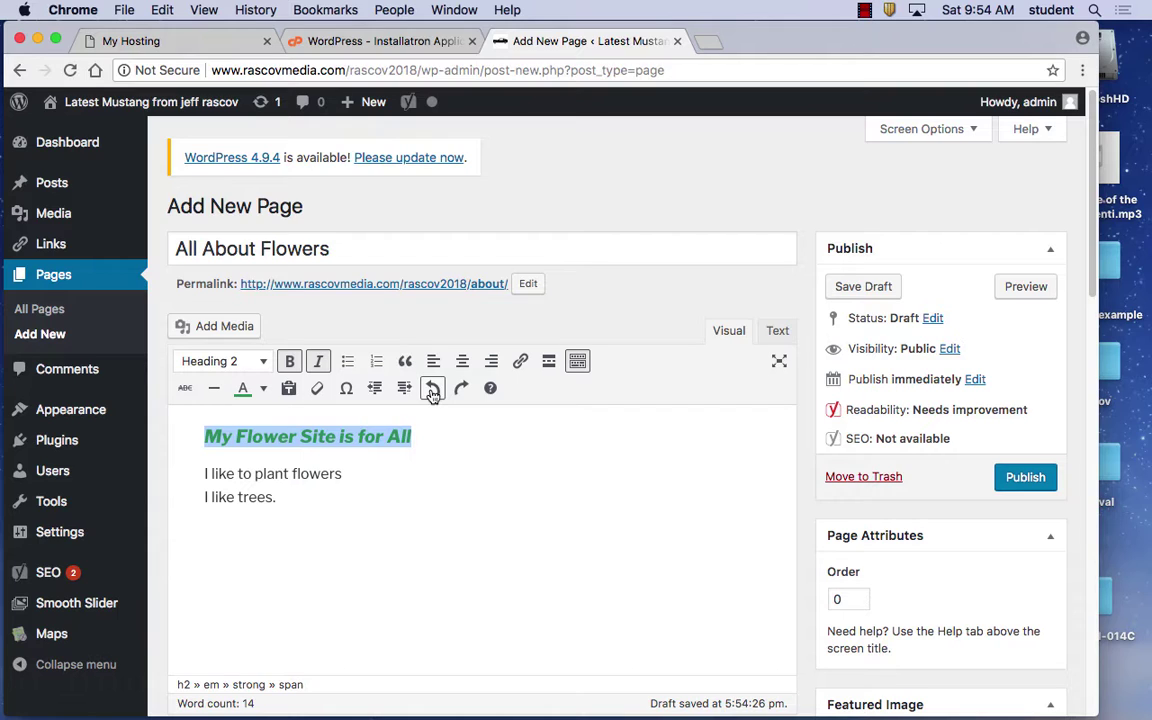
Add an empty paragraph after 'I like trees.'
click(290, 499)
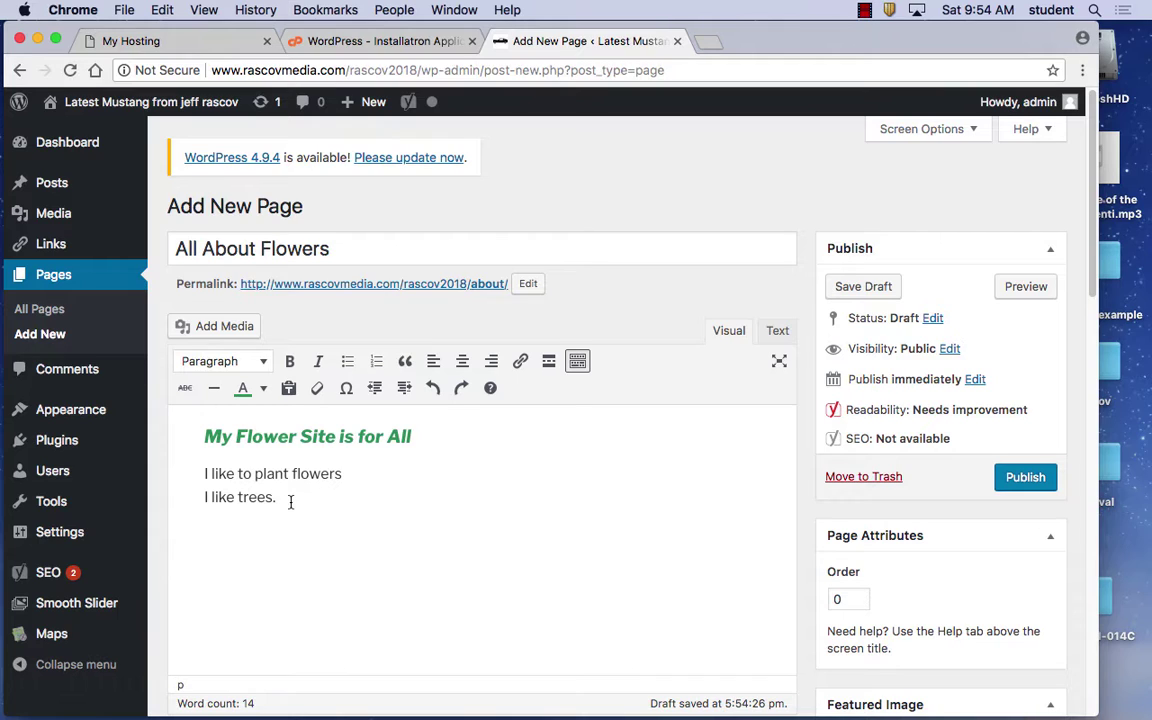
key(Return)
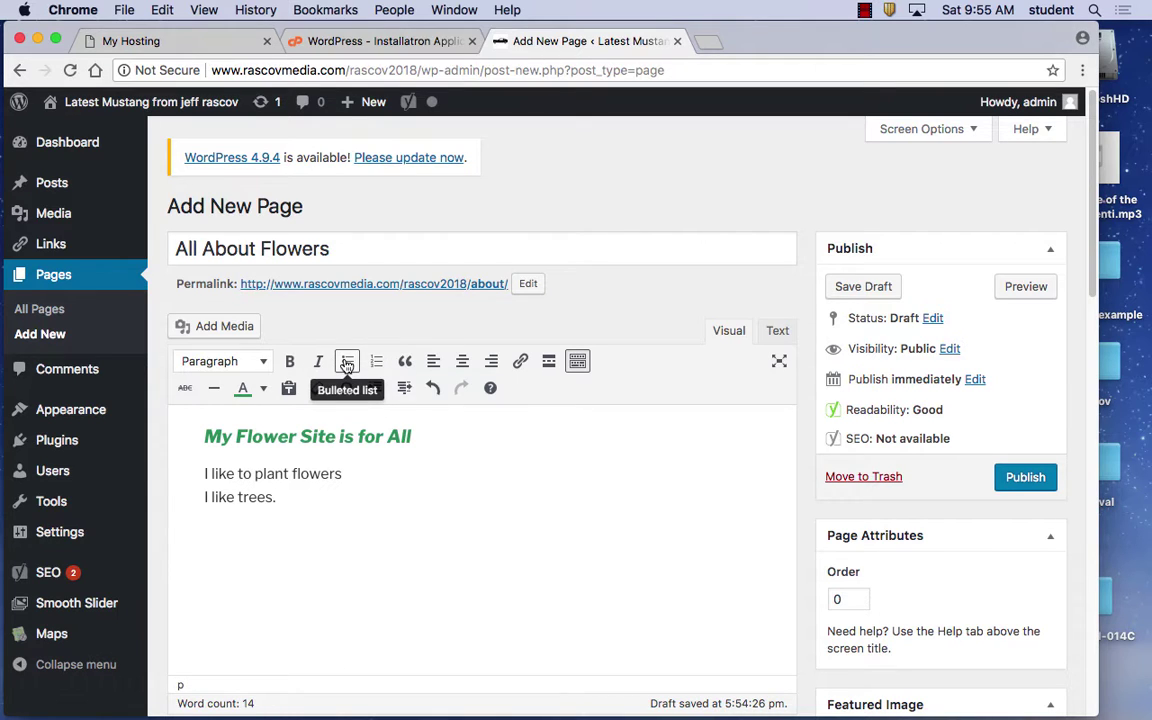
Create a bulleted list with Pine Tree, Apple Tree and Orange Tree, then end the list
click(347, 362)
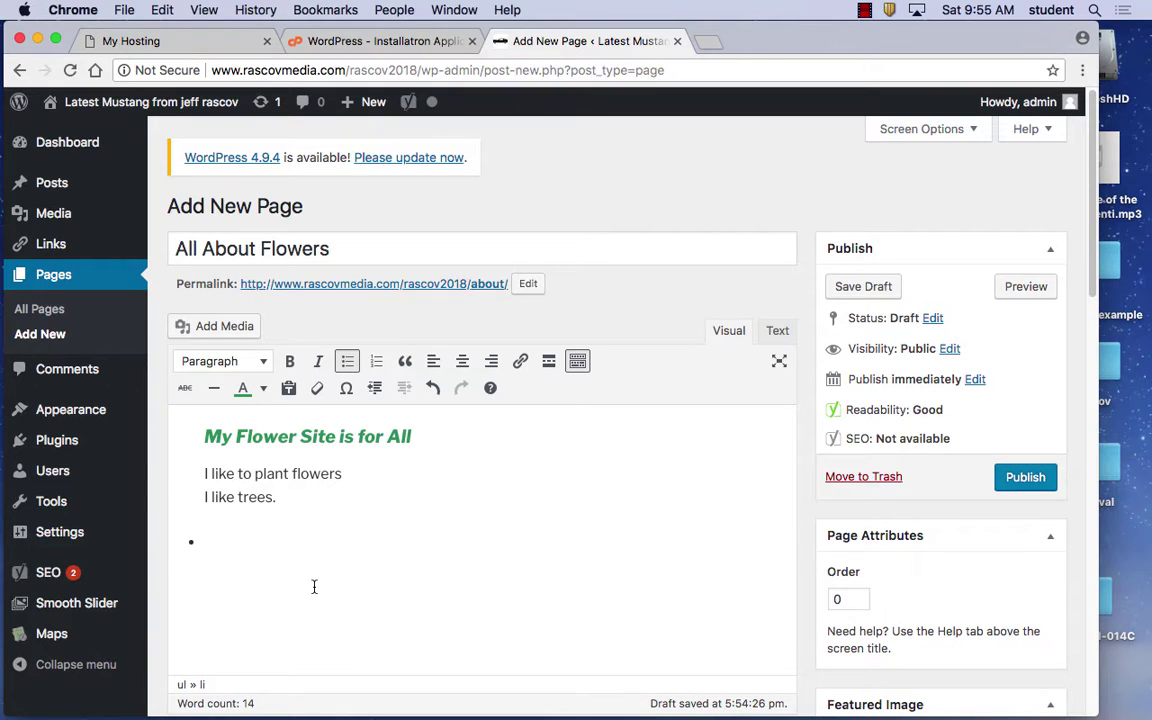
text(Pine Tree)
key(Return)
text(Apple Tree)
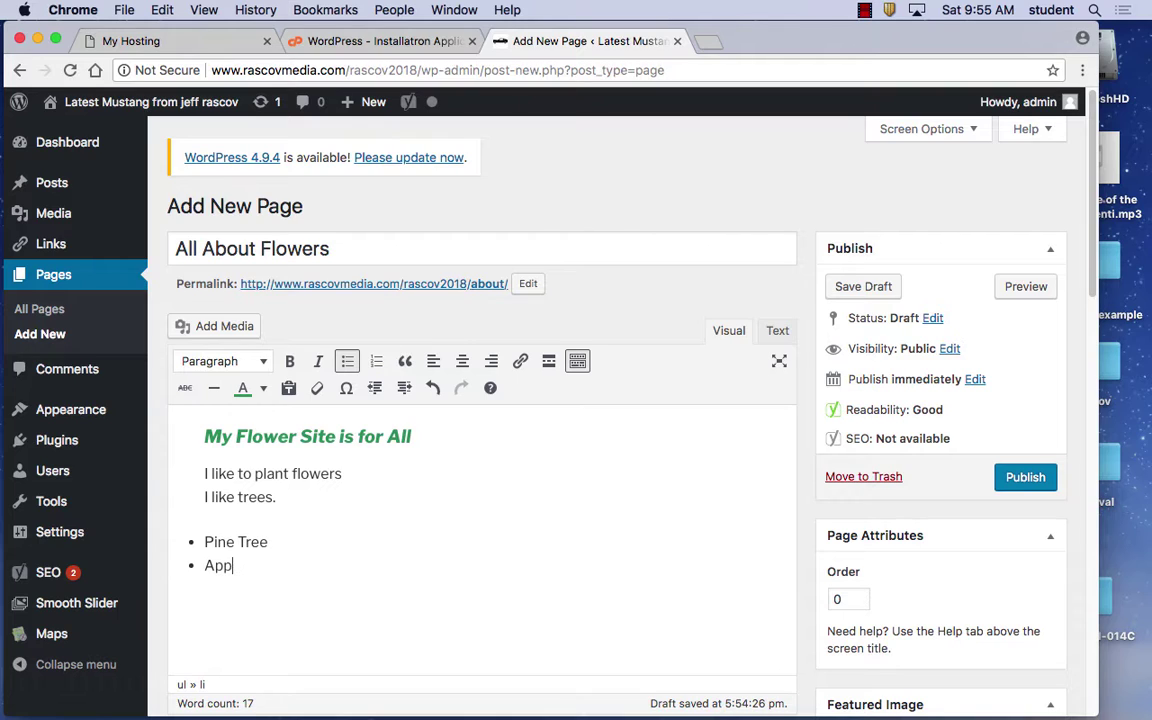
key(Return)
text(Orange Tree)
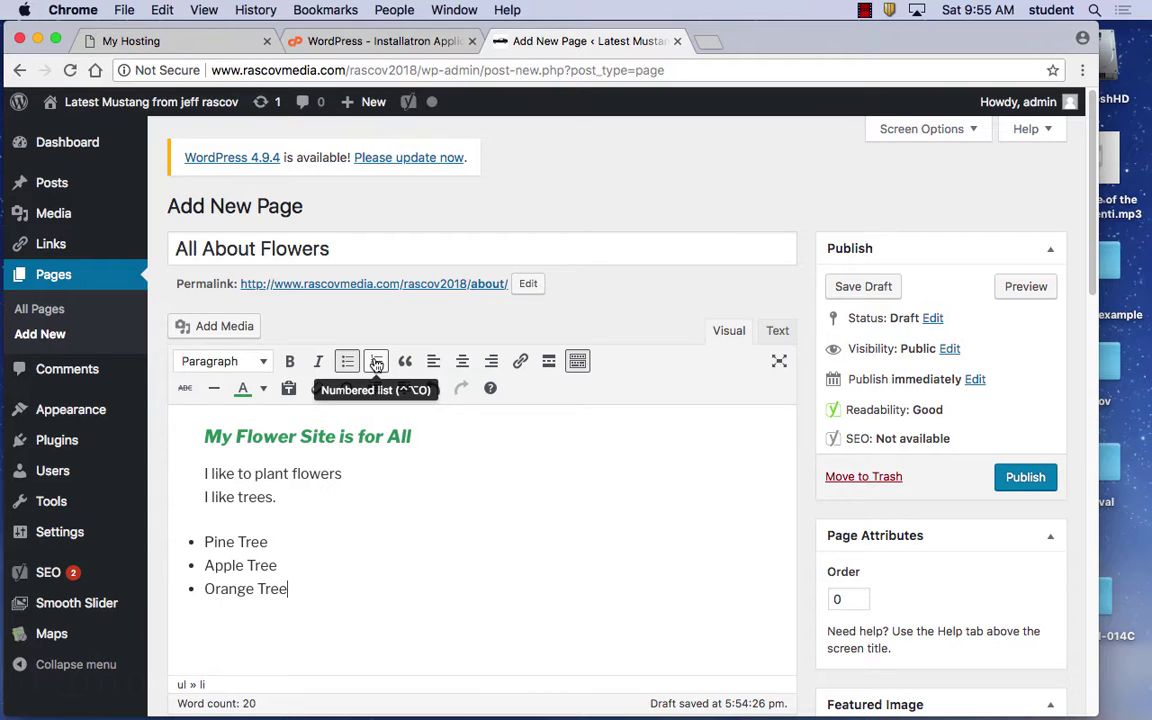
key(Return)
key(Return)
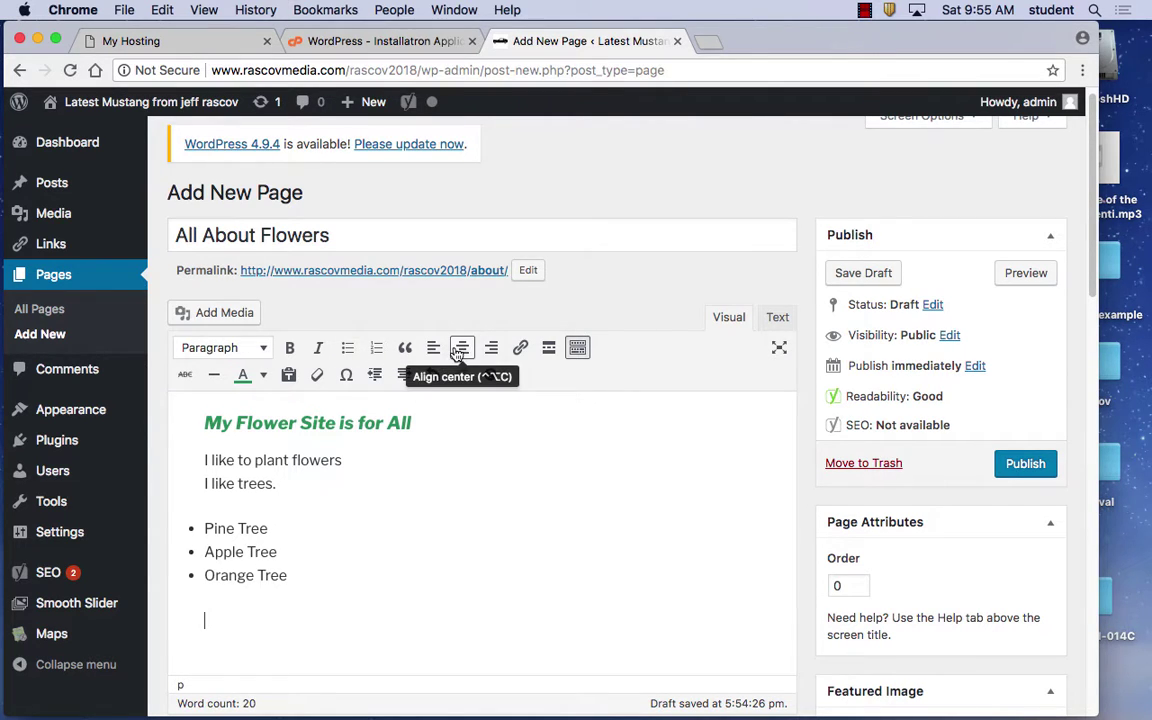
Try left, centre and right alignment on the 'My Flower Site is for All' heading, finishing on centre
click(315, 421)
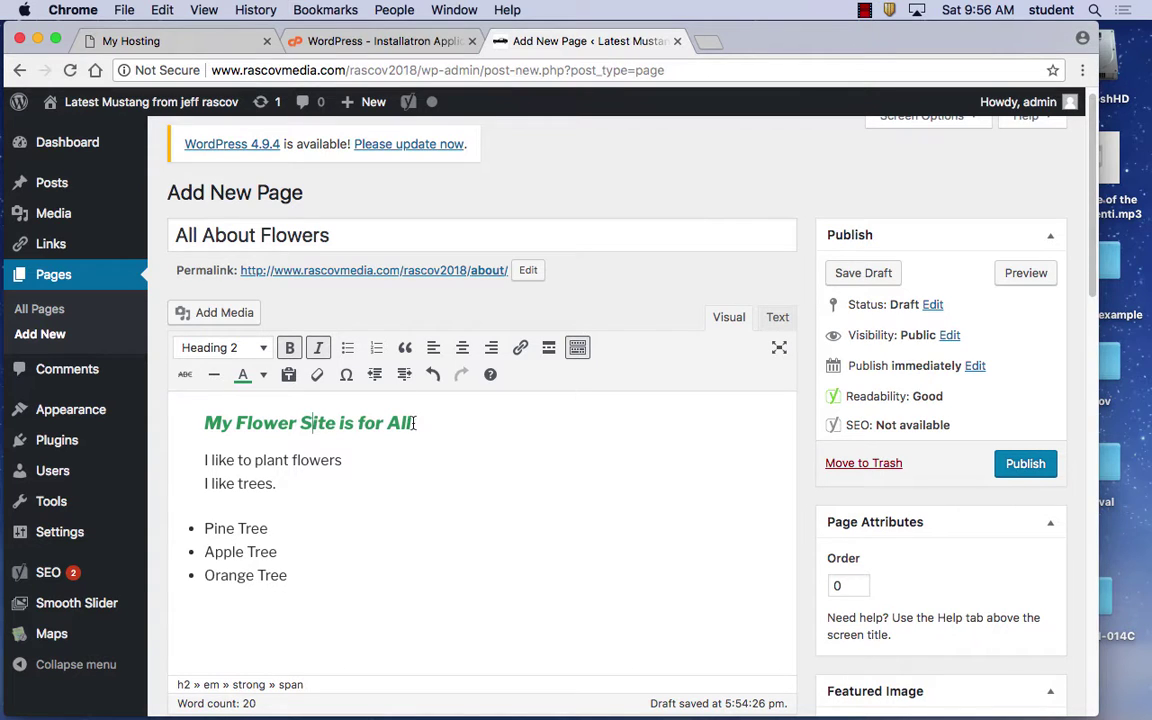
drag(411, 413, 221, 419)
click(320, 423)
click(461, 352)
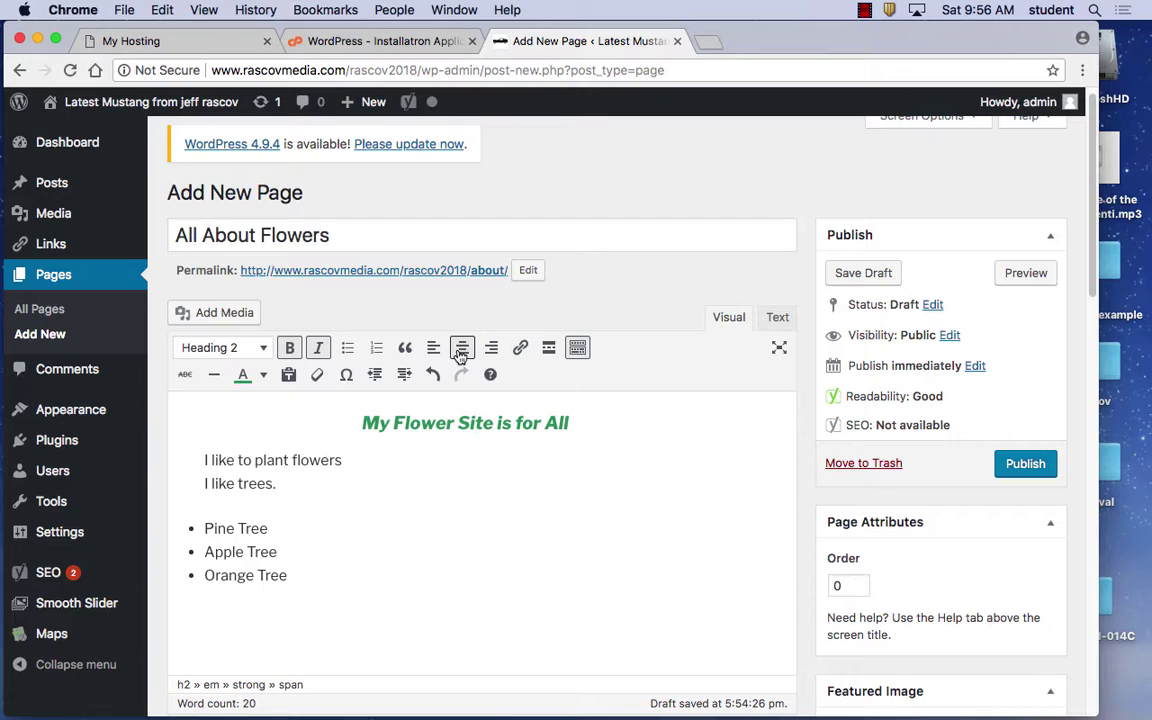
click(432, 350)
click(462, 349)
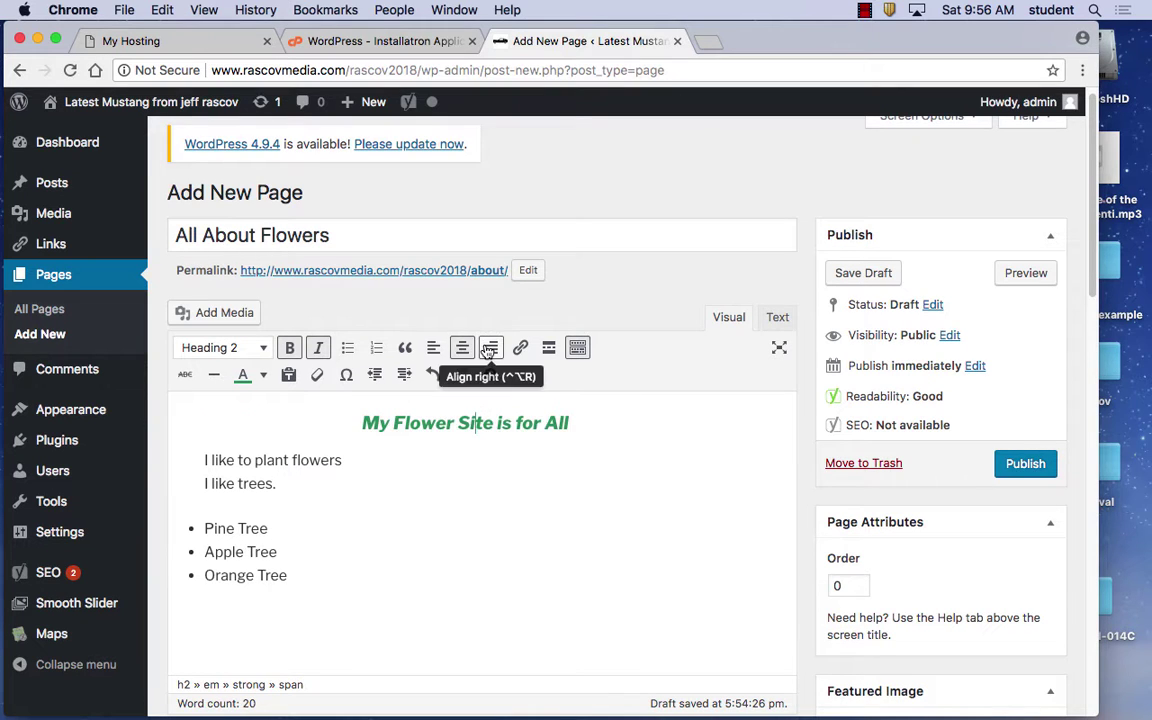
click(489, 349)
click(462, 349)
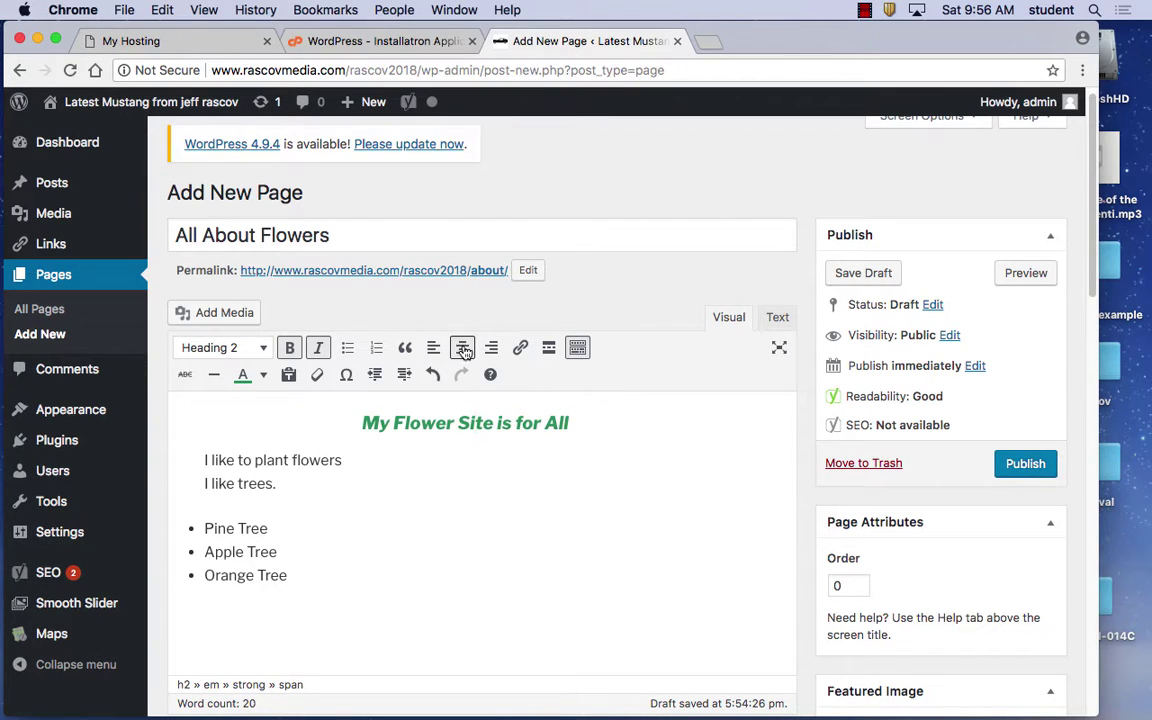
click(435, 349)
click(462, 349)
click(490, 349)
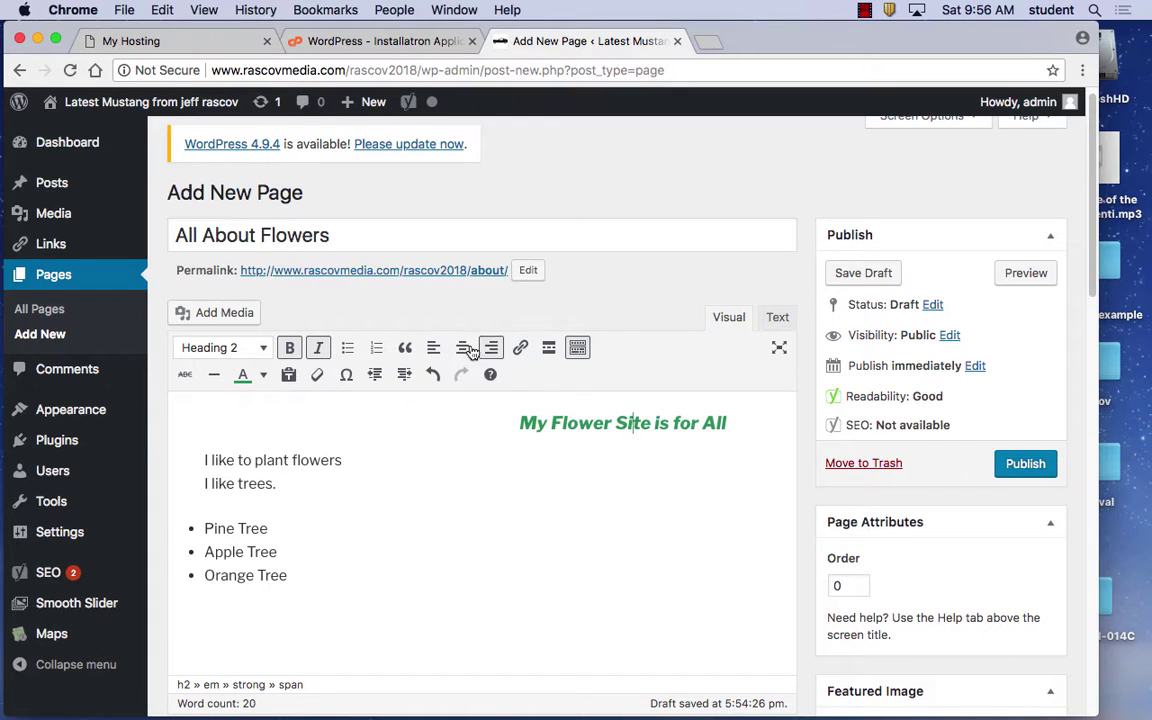
click(462, 349)
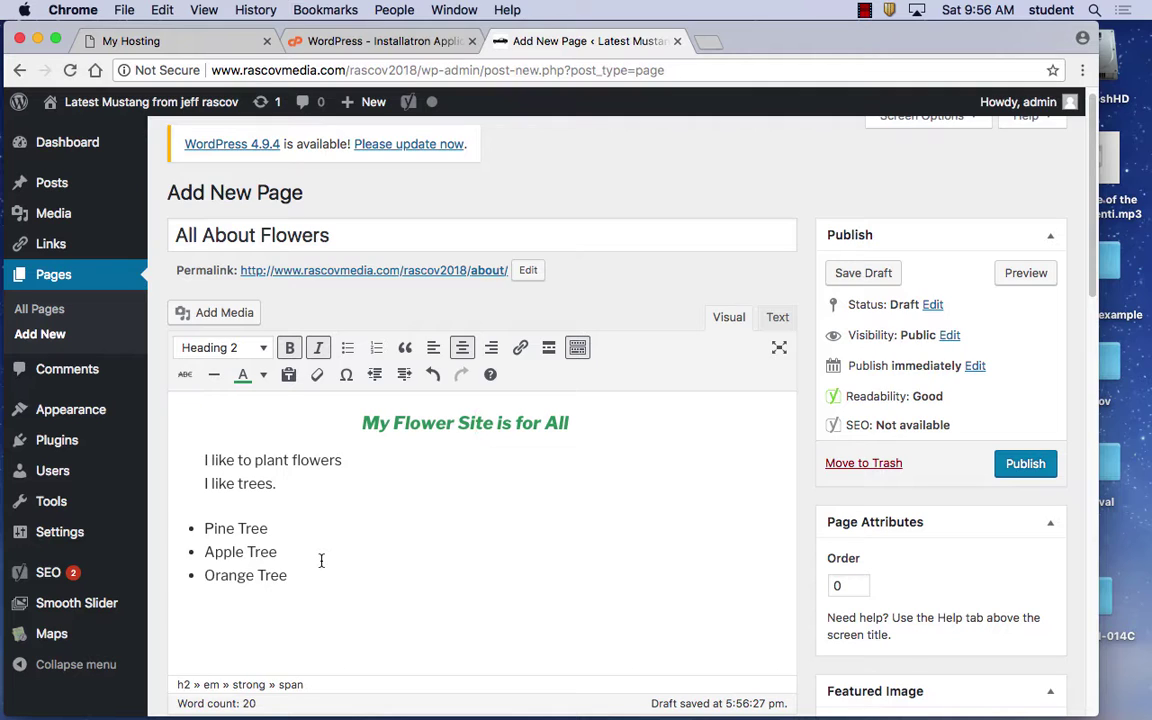
drag(276, 484, 197, 484)
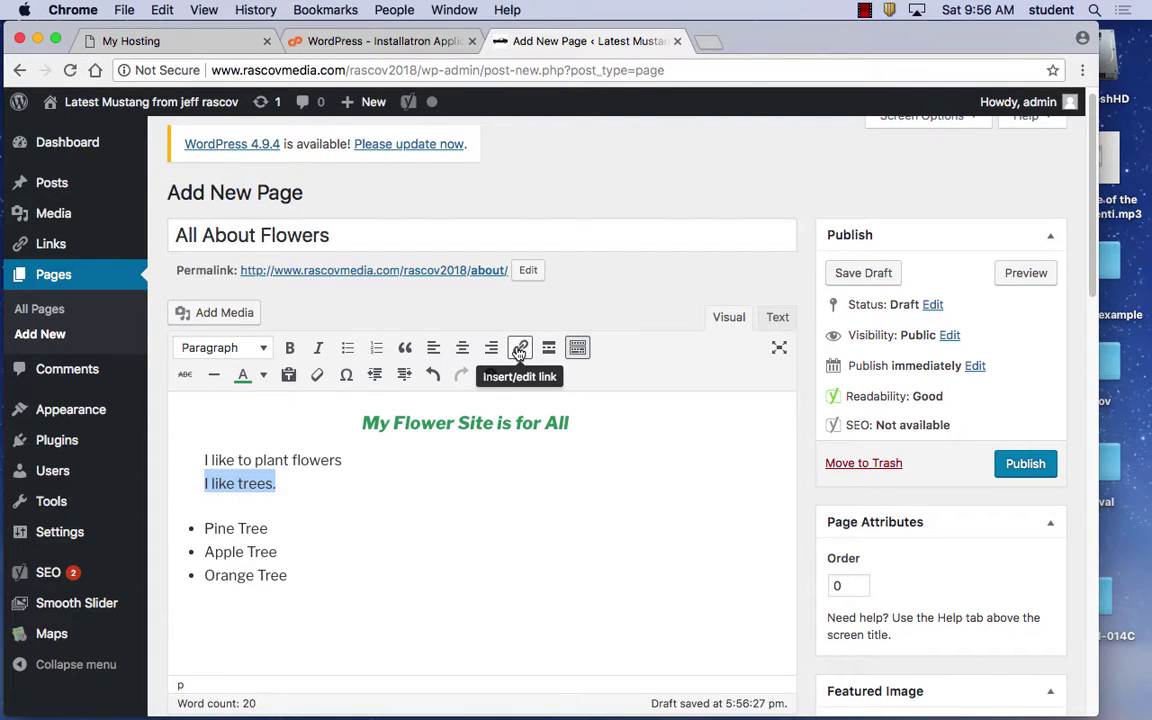
click(520, 350)
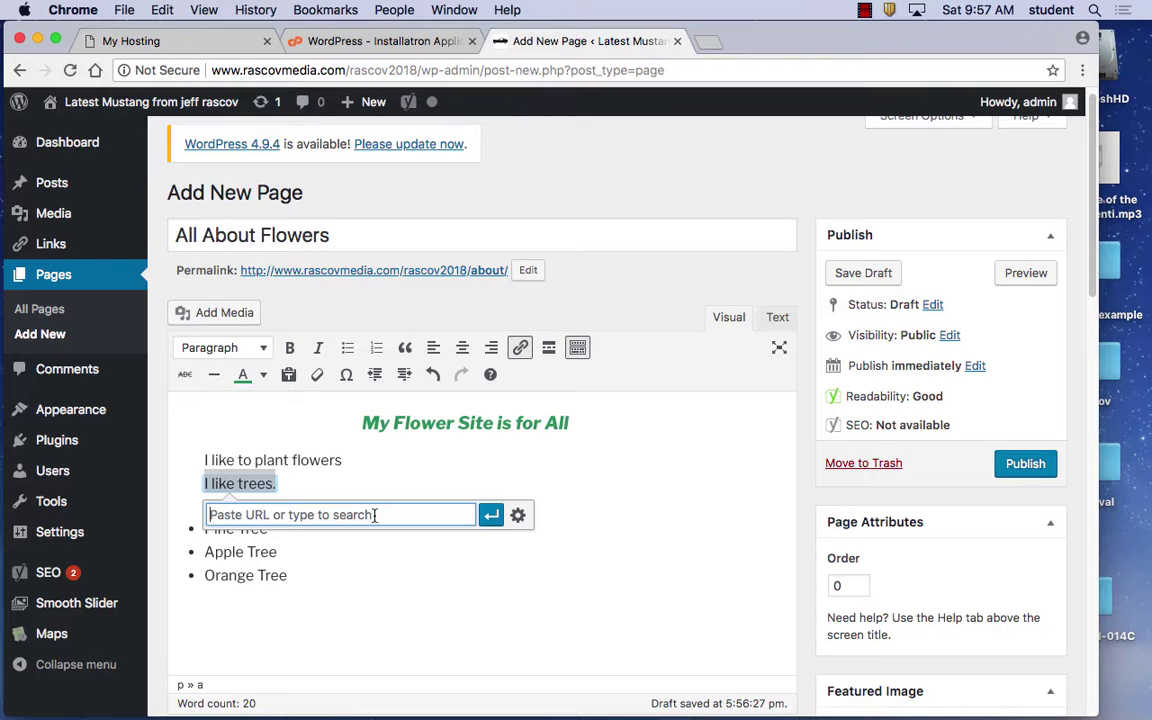
text(htt)
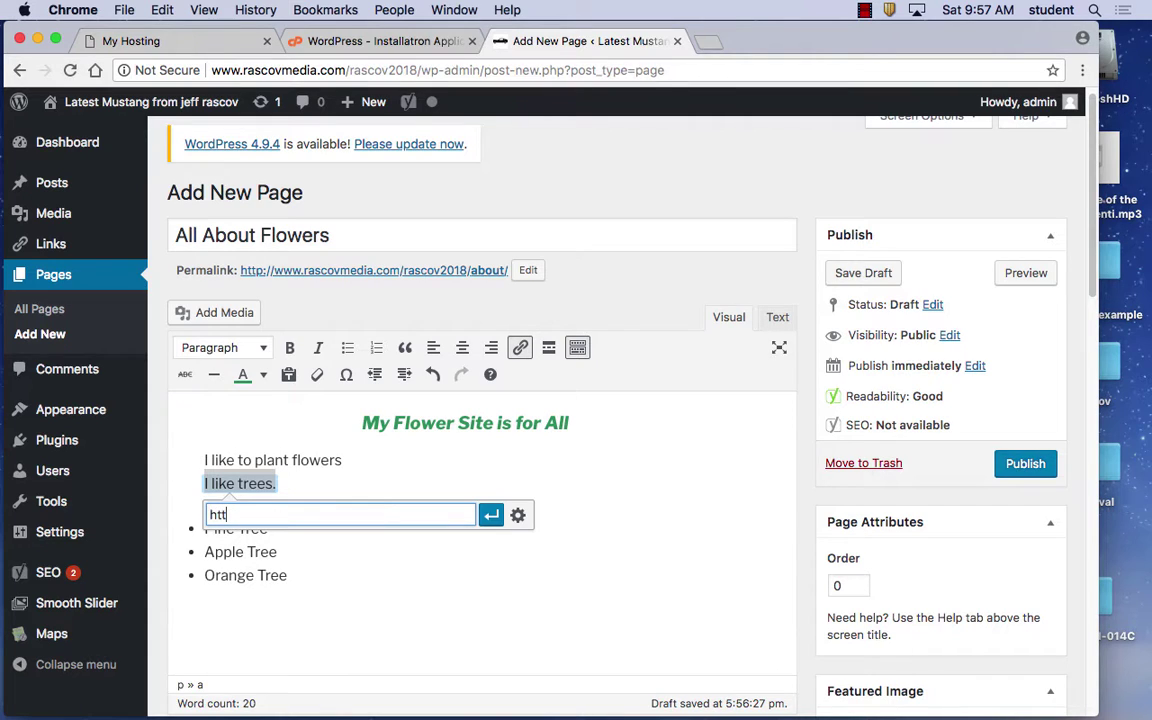
text(p://www.google.com)
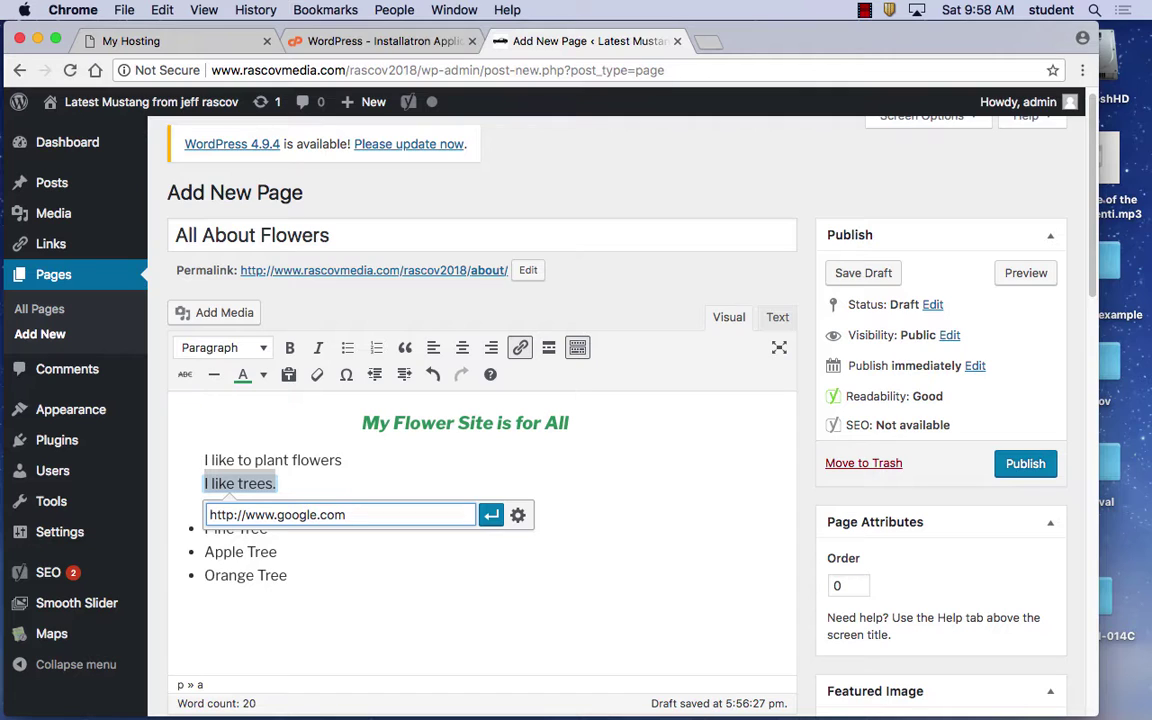
key(Return)
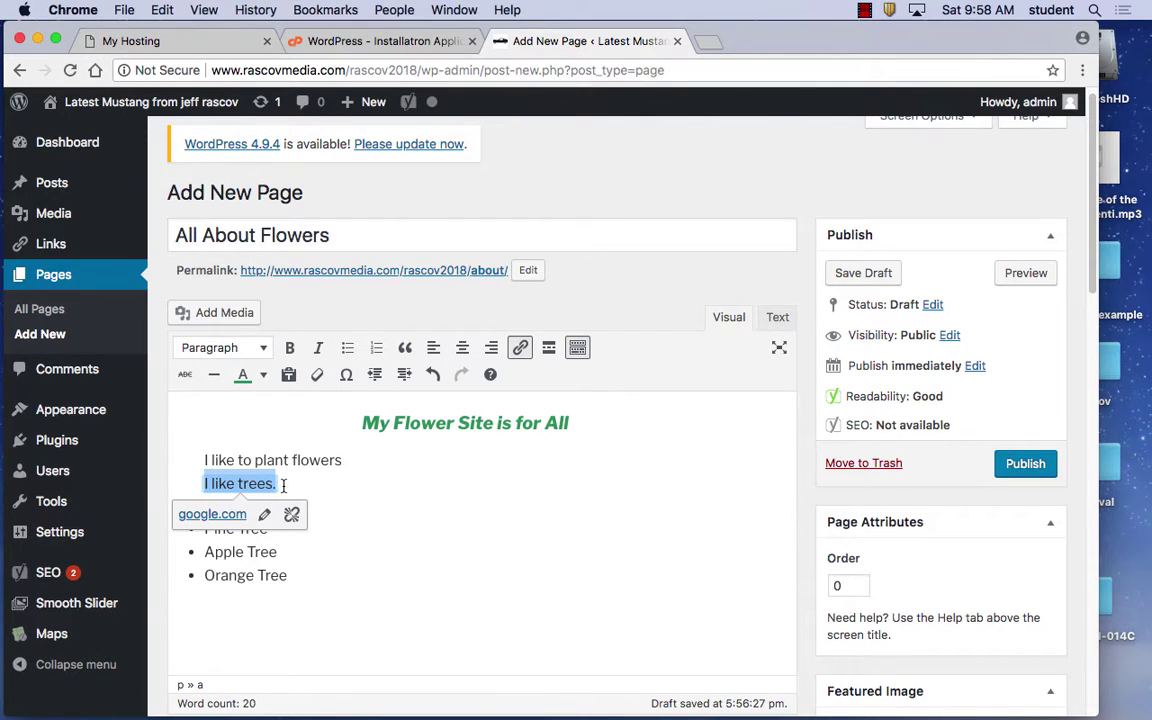
triple_click(355, 487)
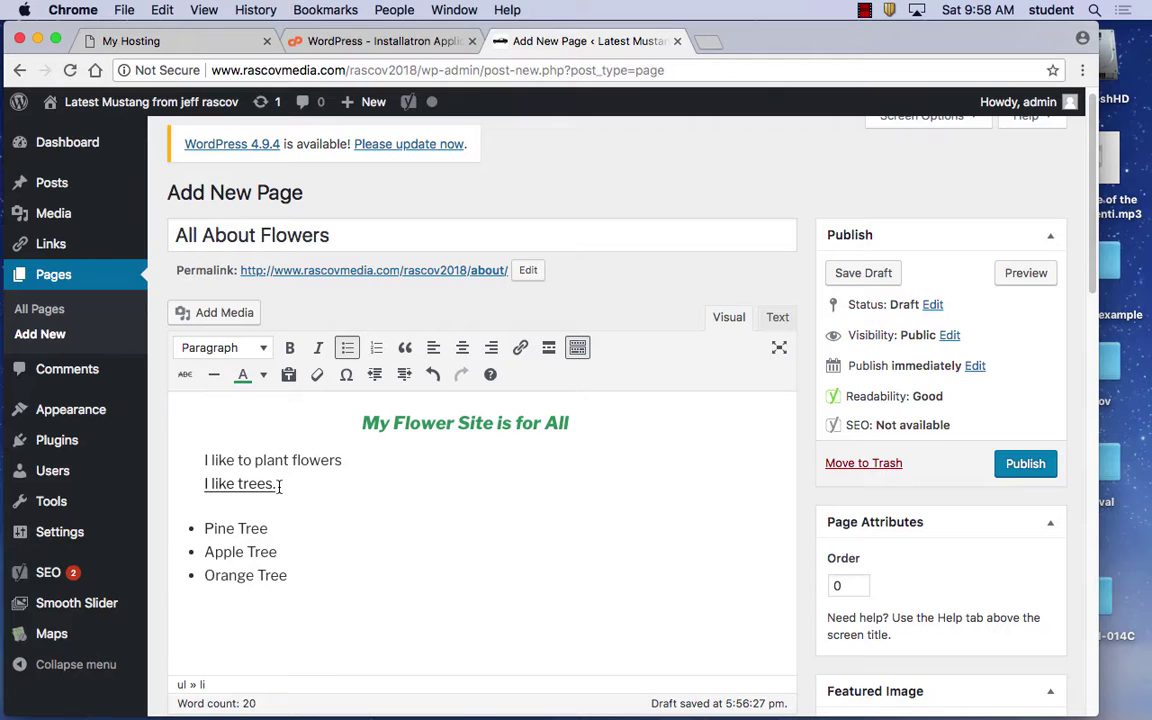
Exit the tree list after Orange Tree and type the paragraph 'Email me for more info'
click(327, 547)
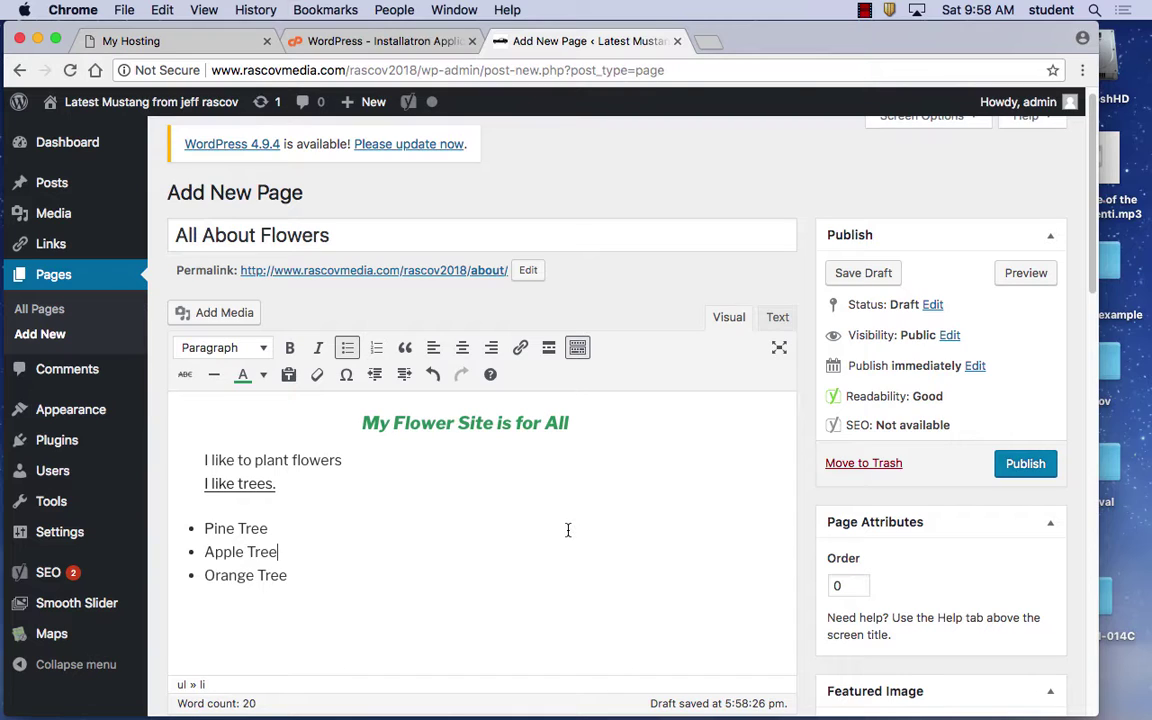
click(320, 570)
key(Return)
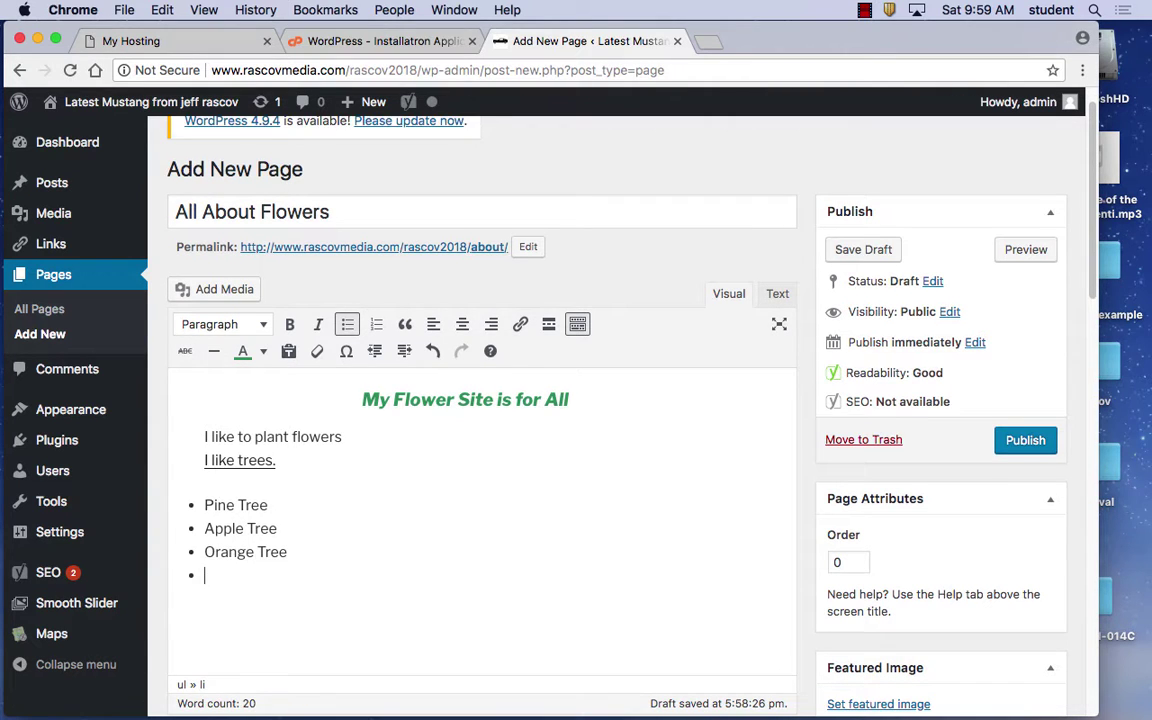
key(Return)
text(Em)
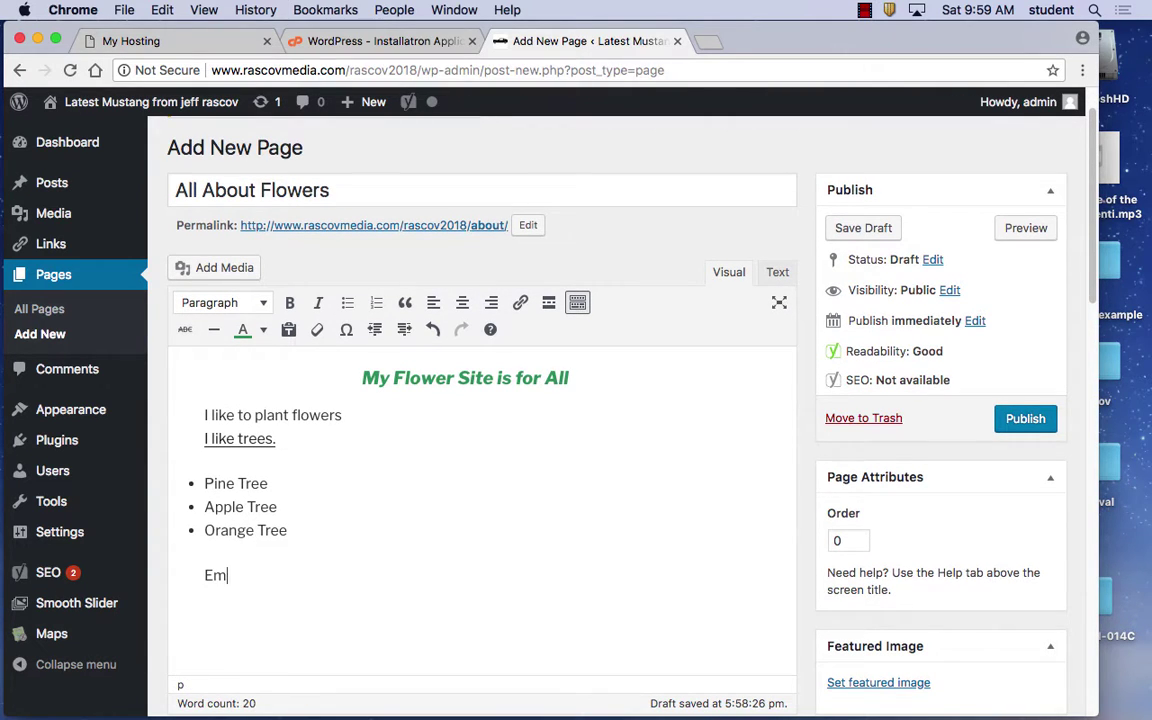
text(ail me for more info)
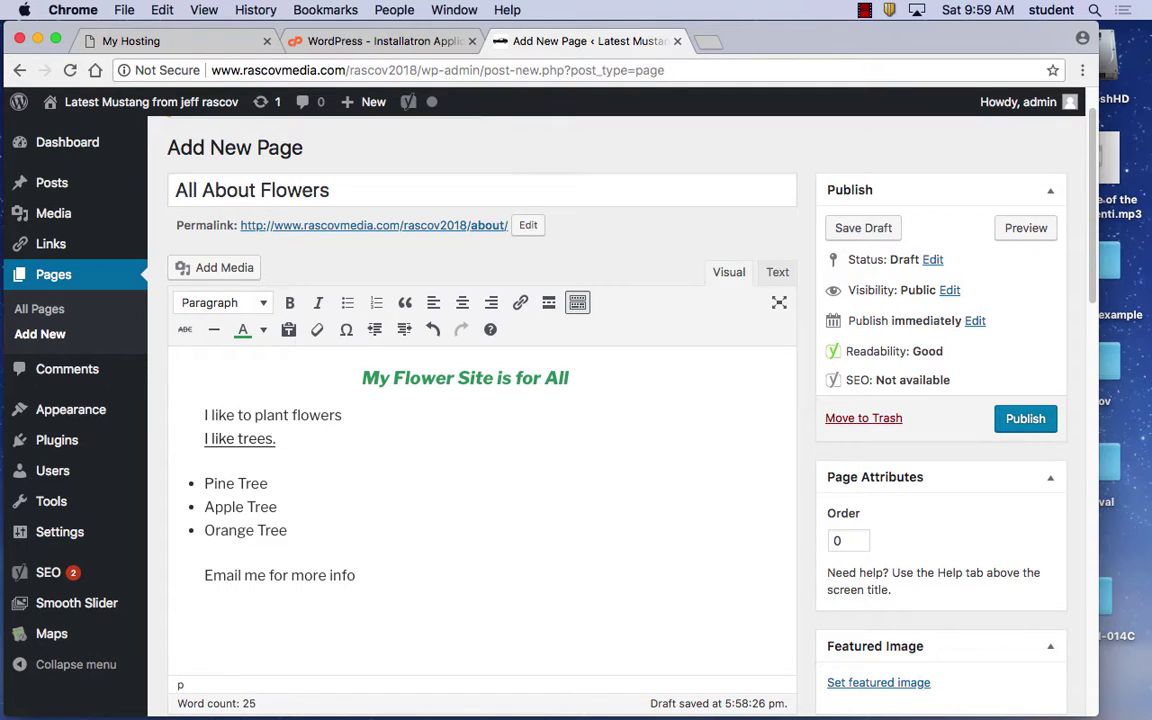
Link 'Email me for more info' to the author's e-mail address as a mailto: link, then start a new paragraph
drag(366, 576, 198, 571)
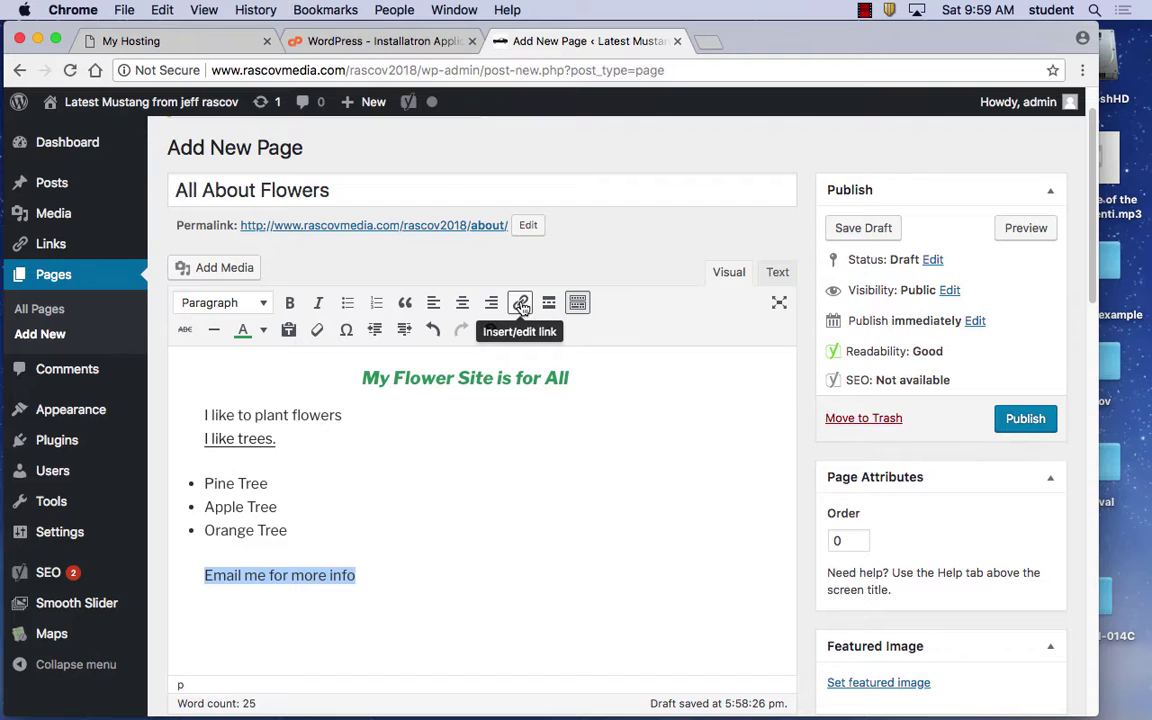
click(521, 305)
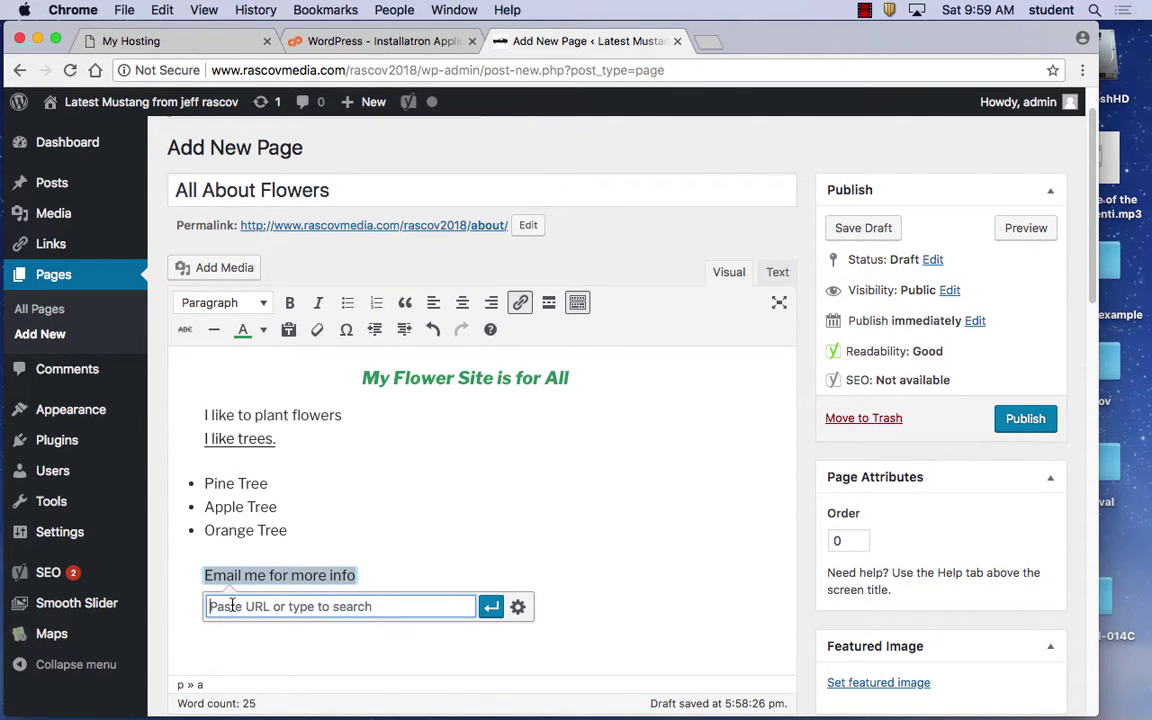
text(m)
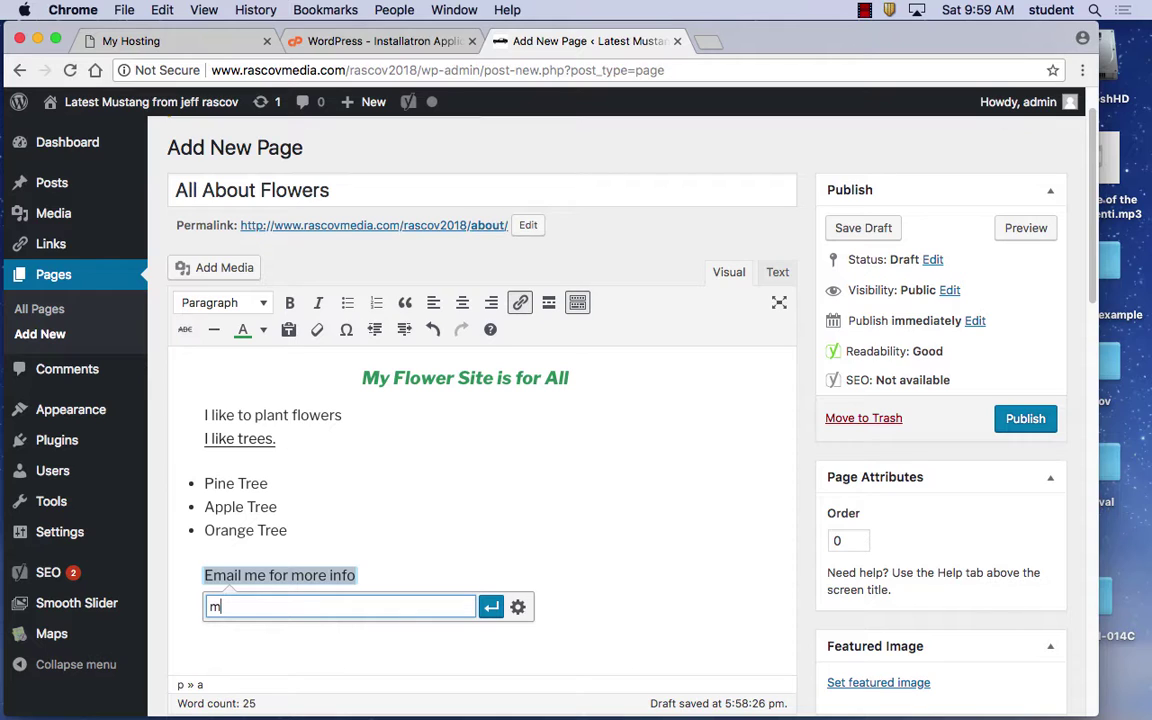
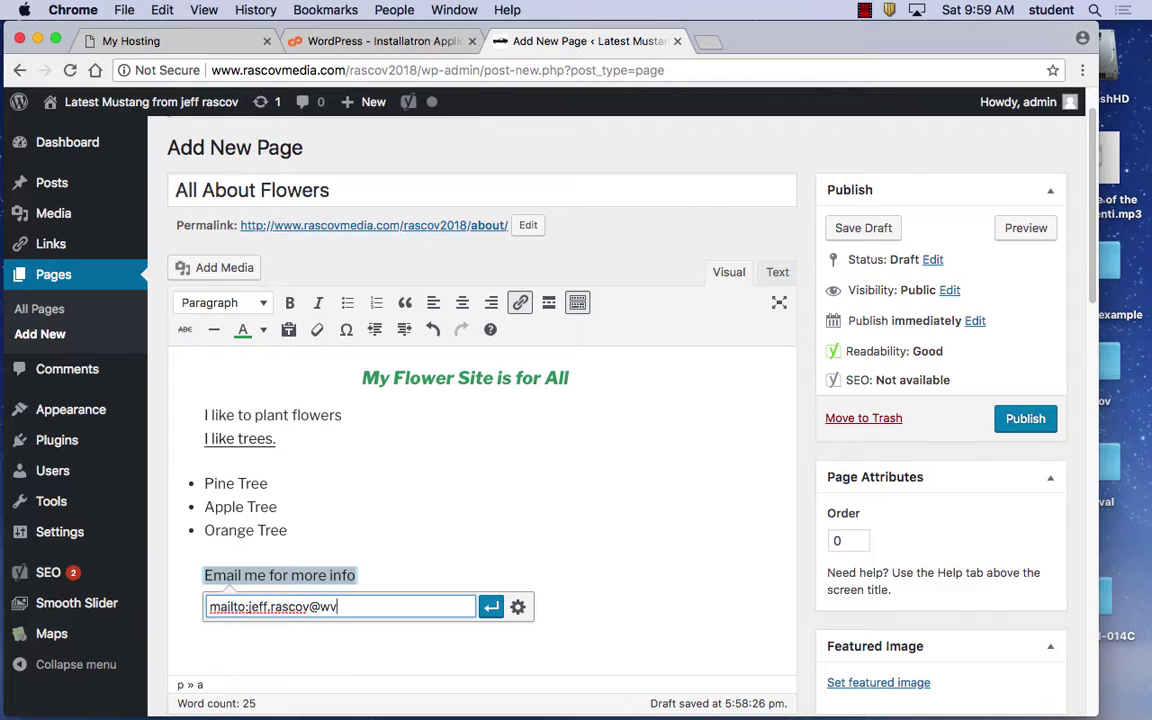
click(489, 609)
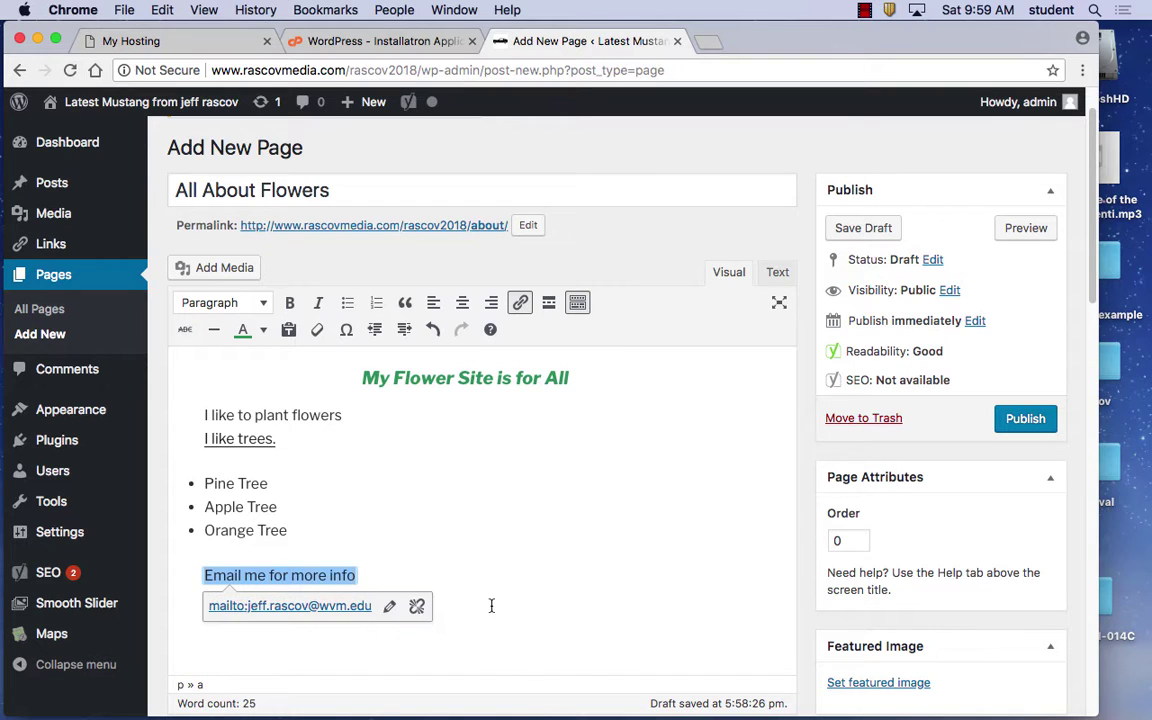
click(411, 576)
key(Return)
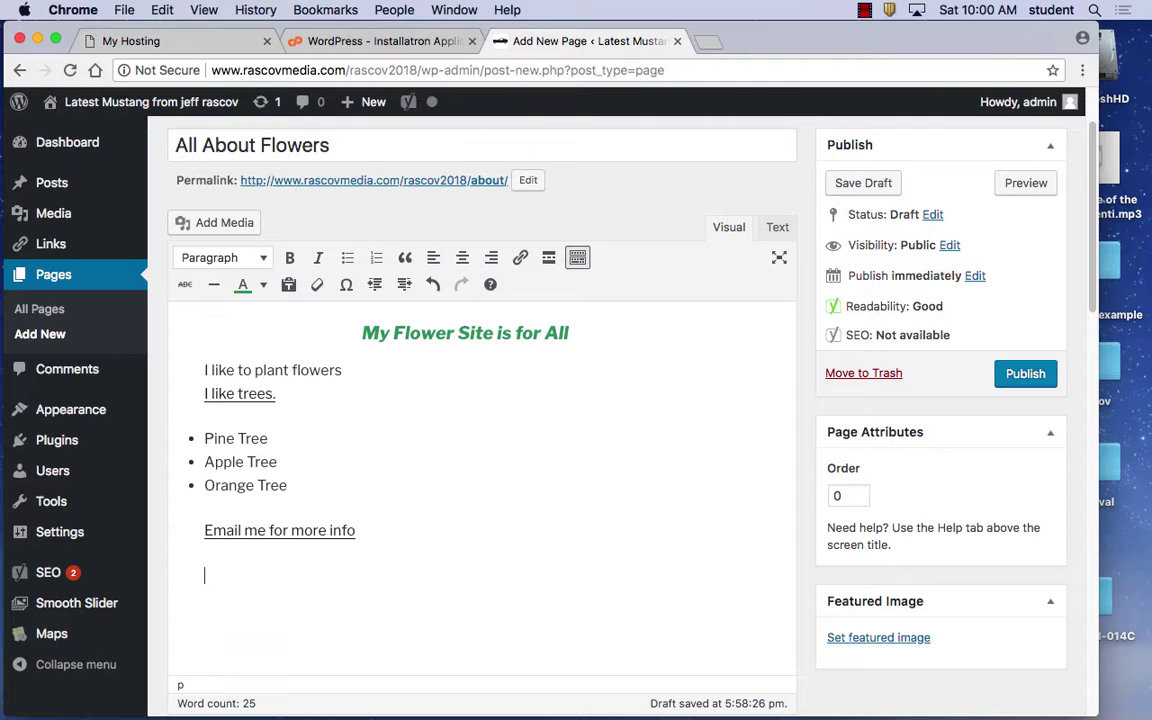
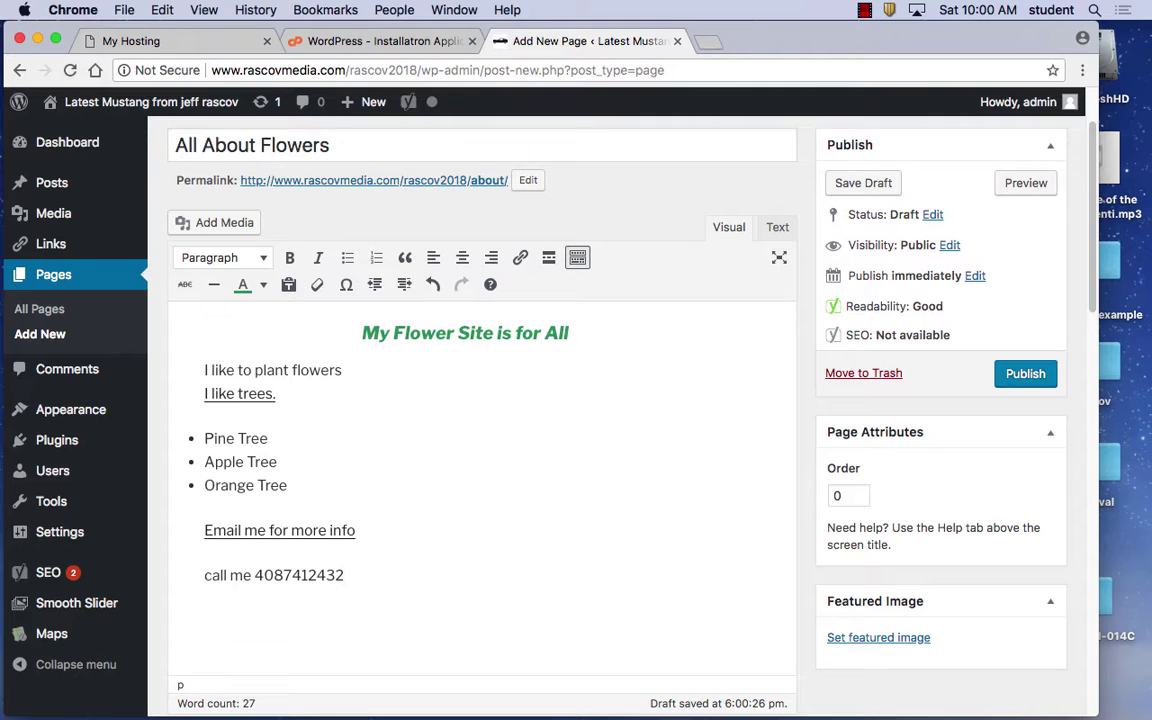
Link the 'call me' line to the phone number as a tel: link, then start a new paragraph
drag(345, 576, 204, 575)
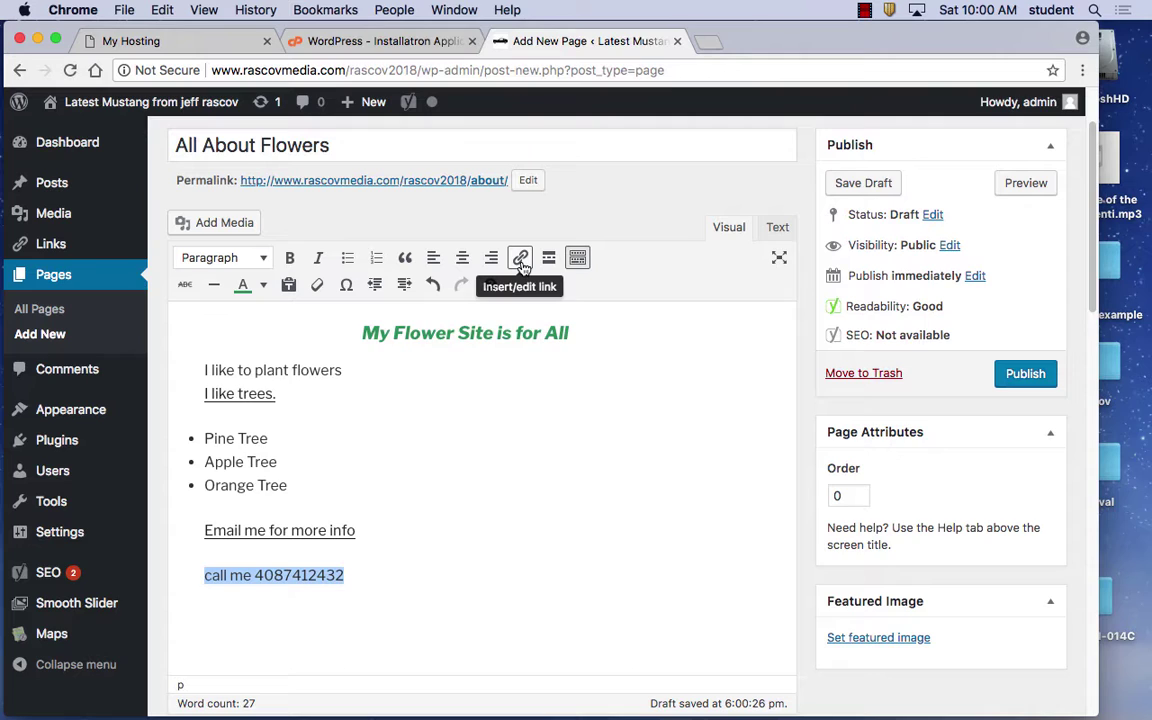
click(520, 259)
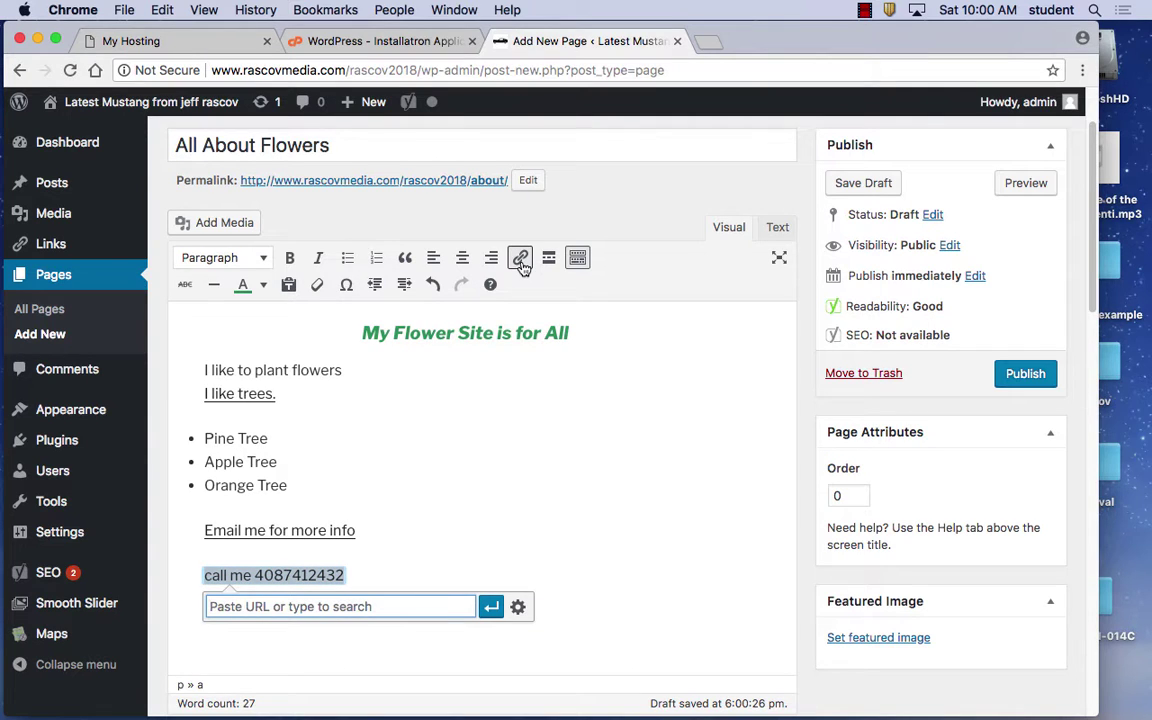
text(tel)
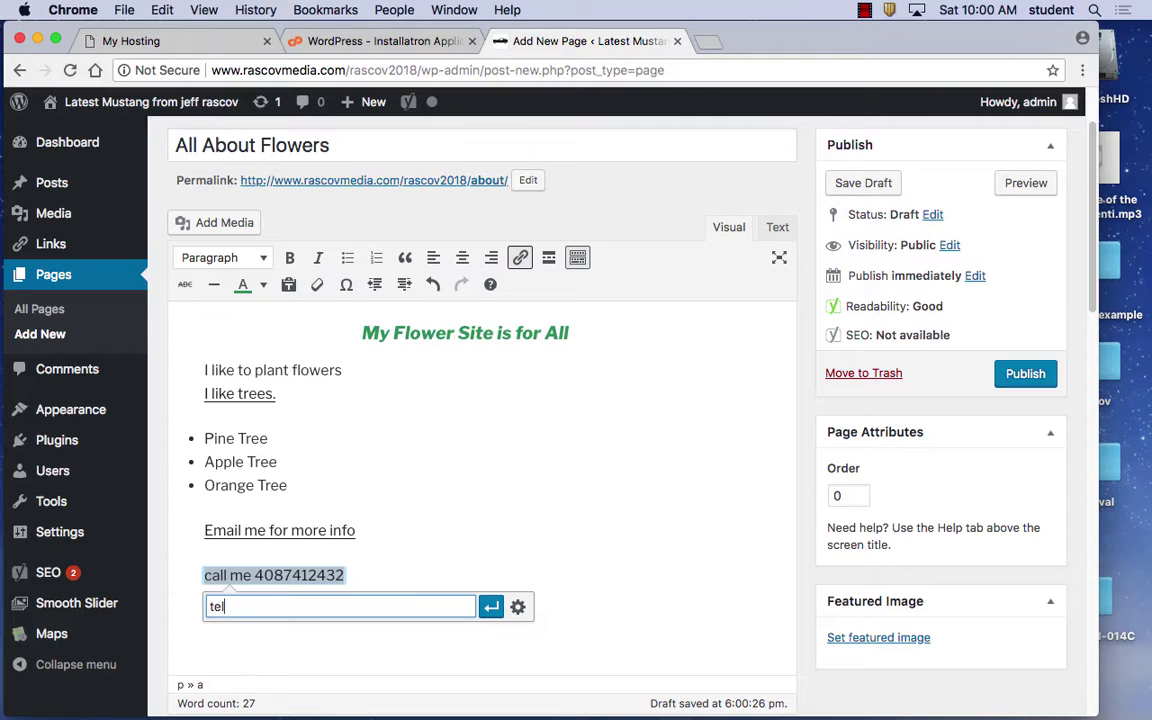
click(491, 606)
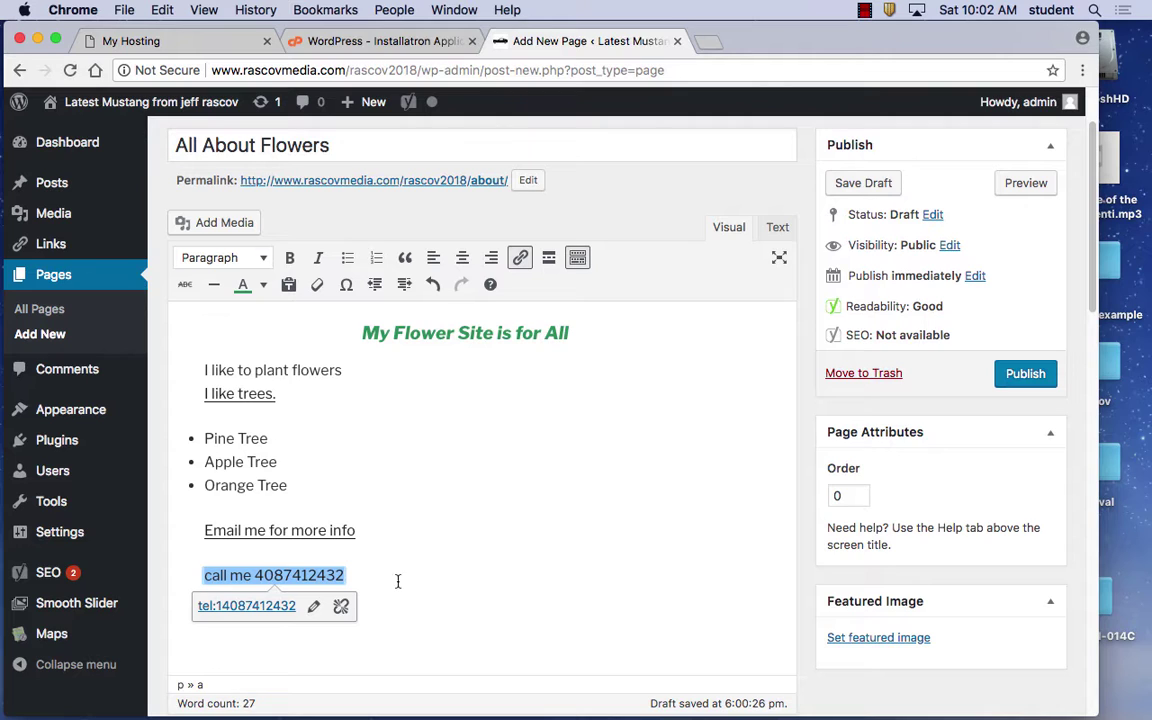
key(Return)
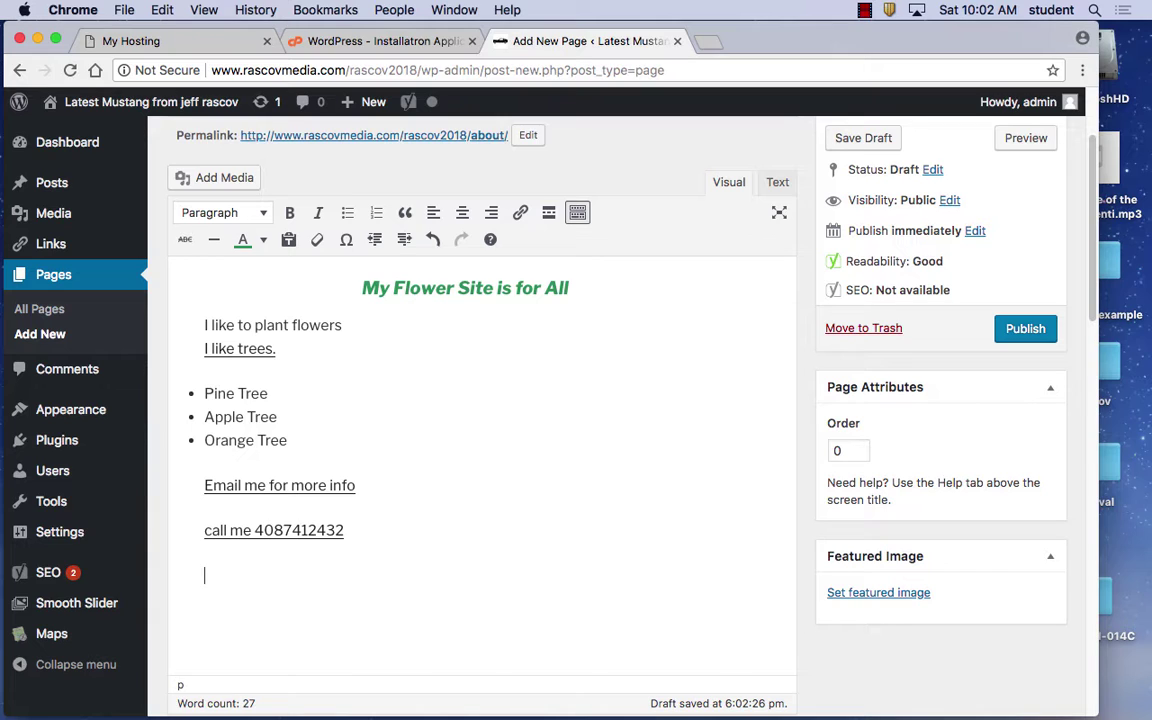
Open a new Chrome tab from the File menu and load wikipedia.org
scroll(360, 220, up, 1)
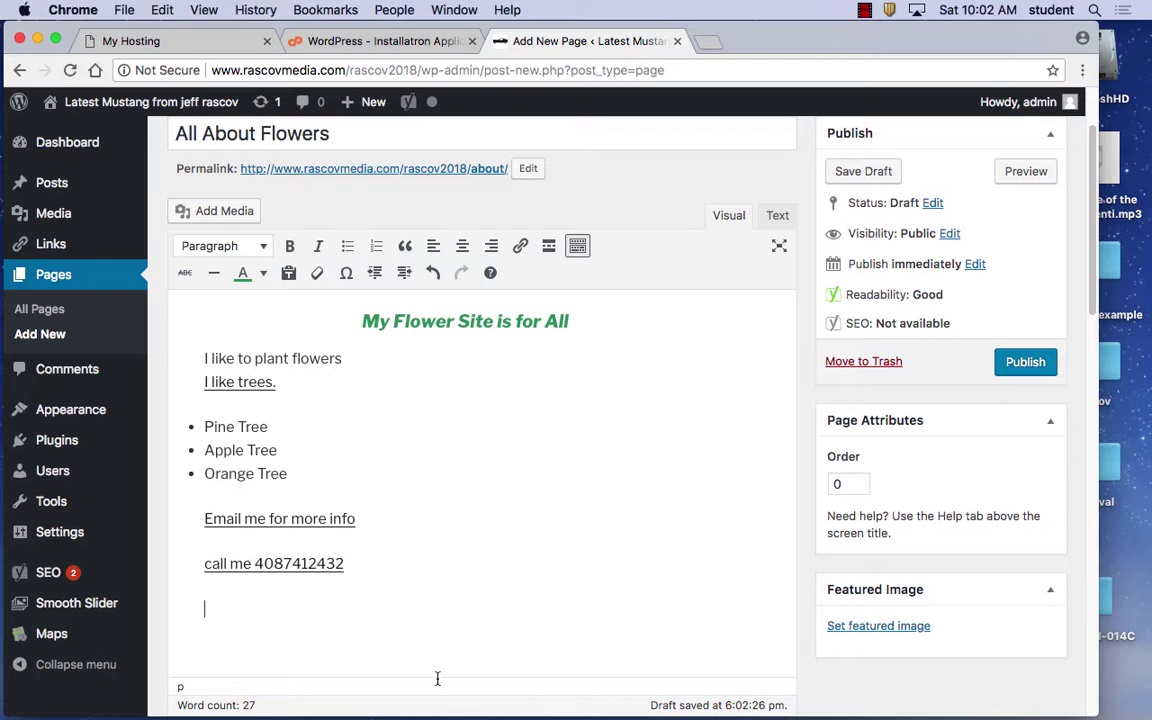
click(122, 10)
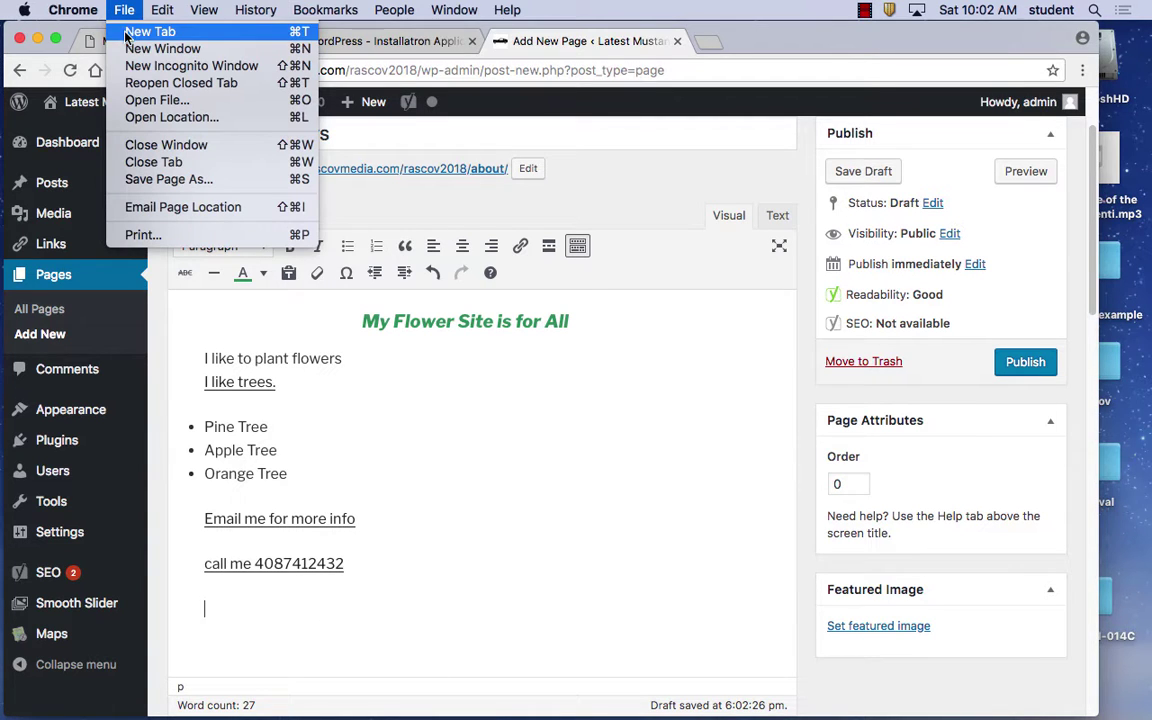
click(131, 49)
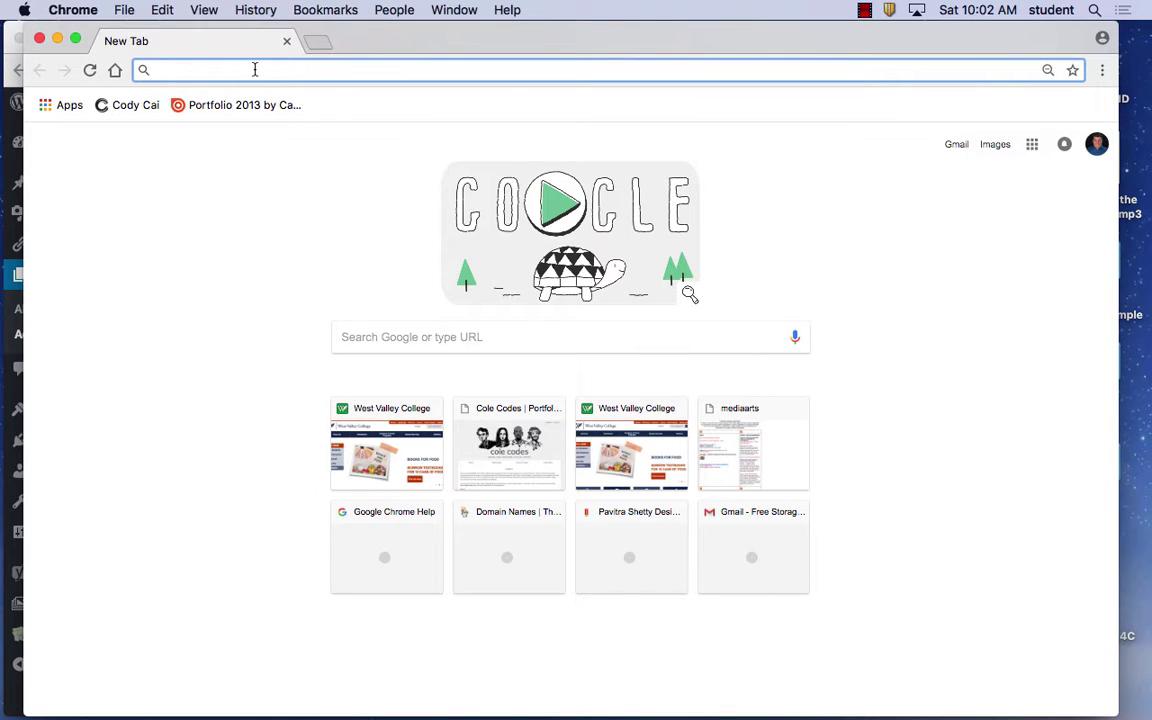
text(wikiped)
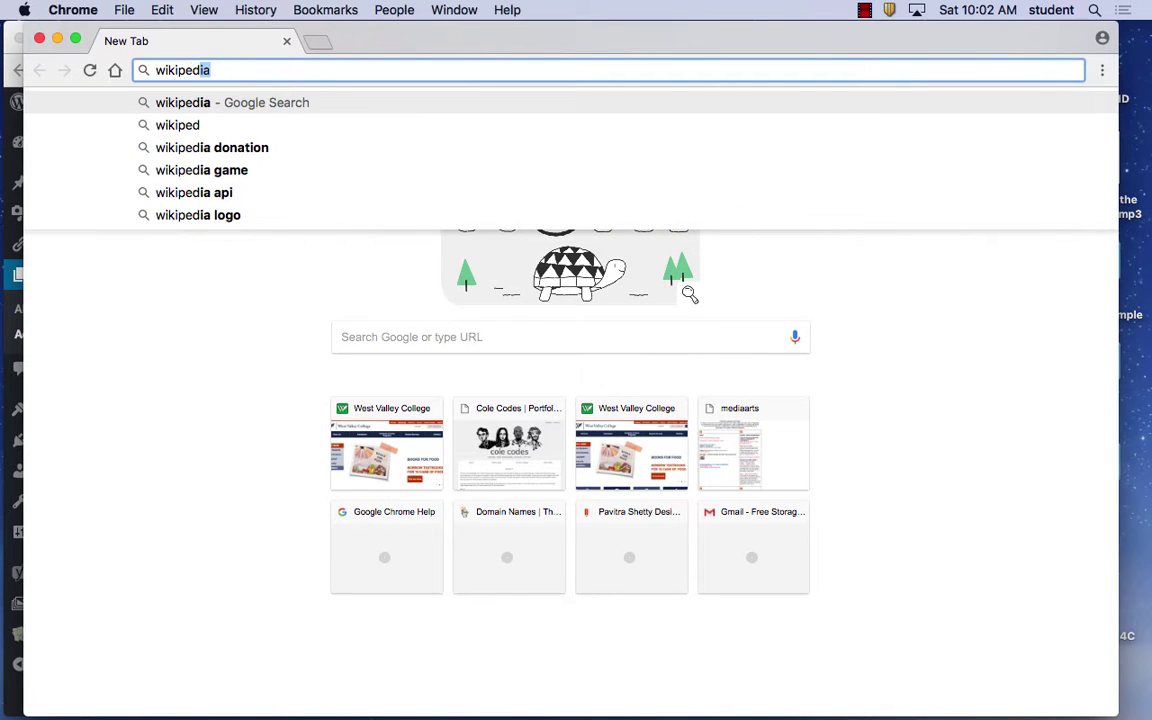
text(ia.org)
key(Return)
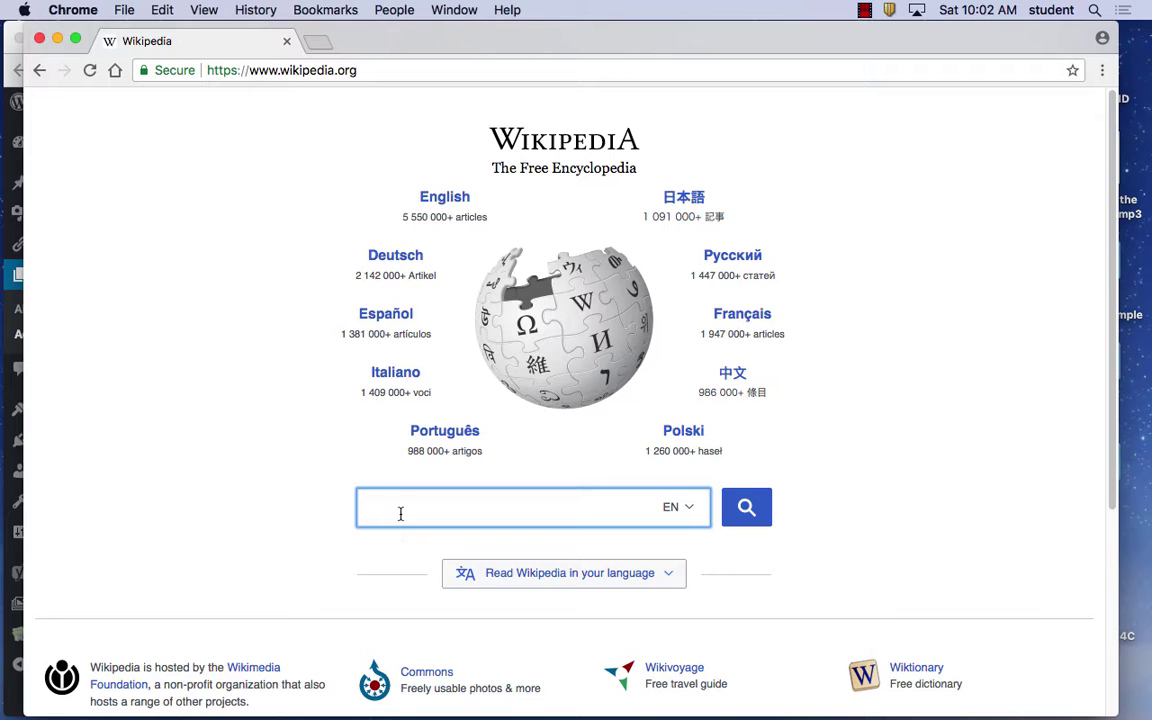
Search Wikipedia for 'flowers', copy the Flower article's opening paragraph, and move the window aside
text(flowers)
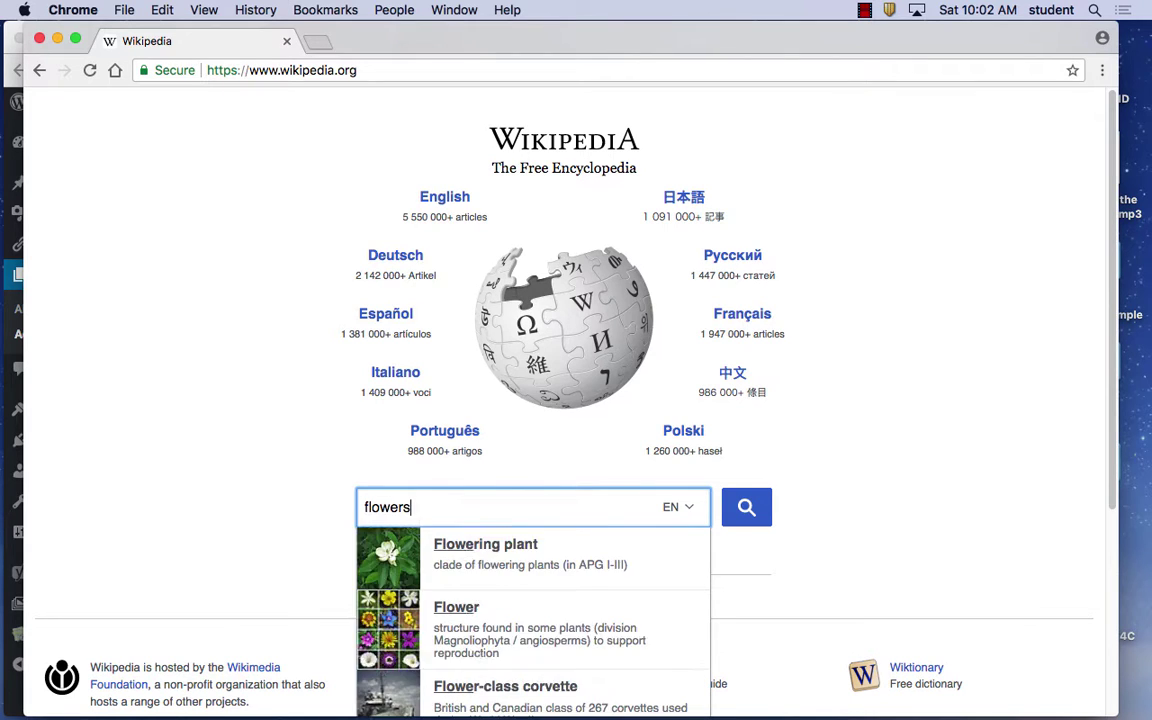
key(Return)
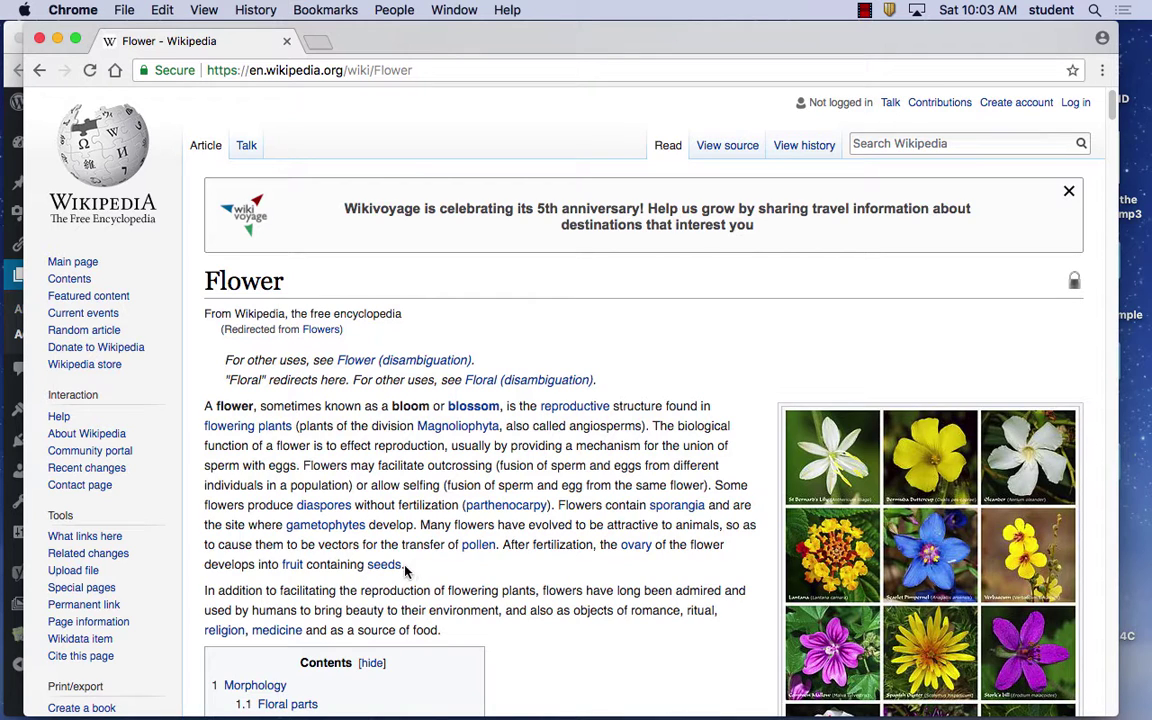
drag(405, 566, 203, 410)
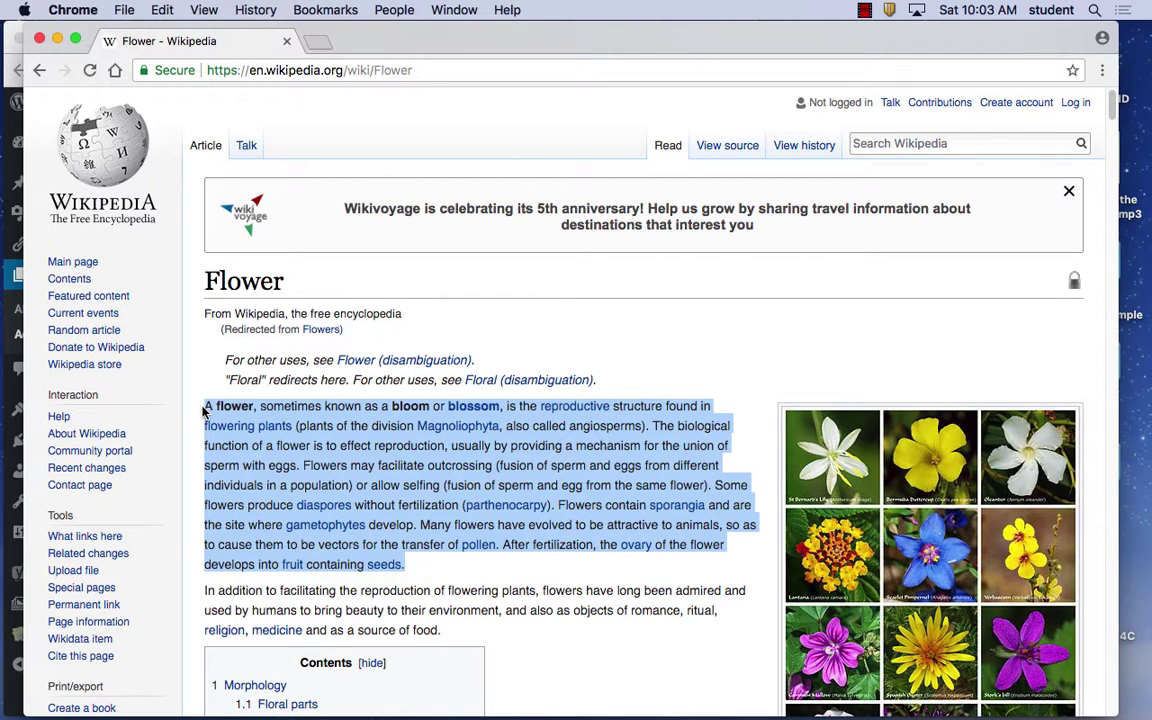
right_click(279, 411)
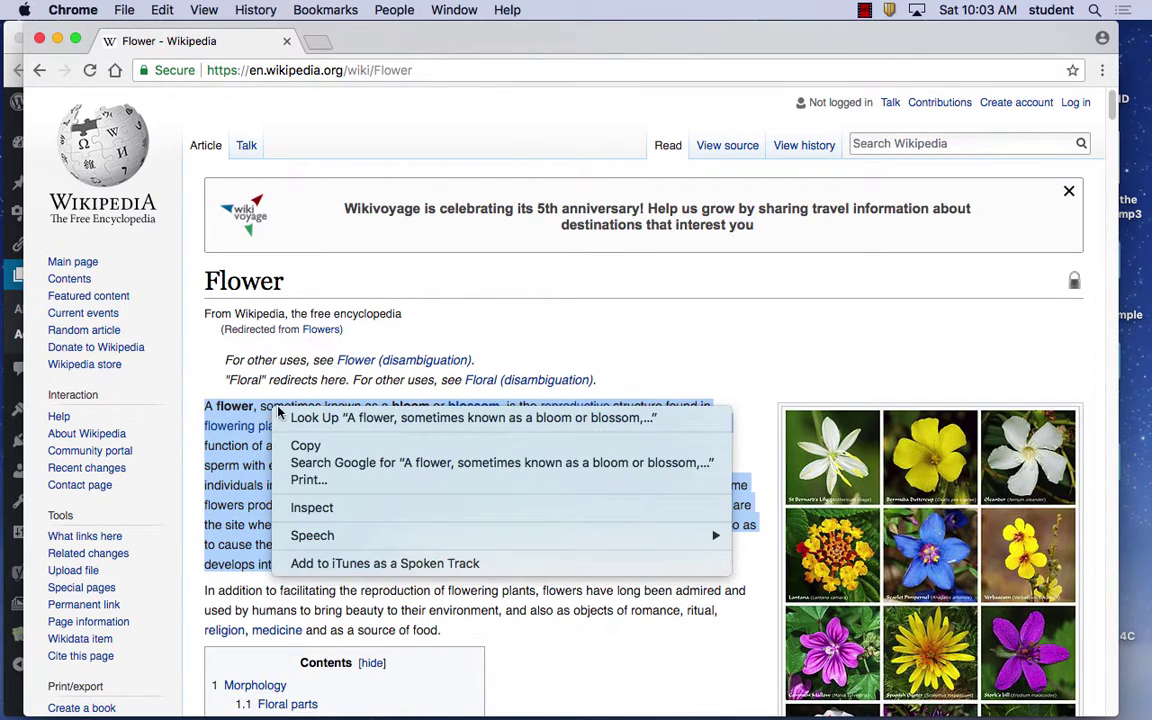
click(303, 445)
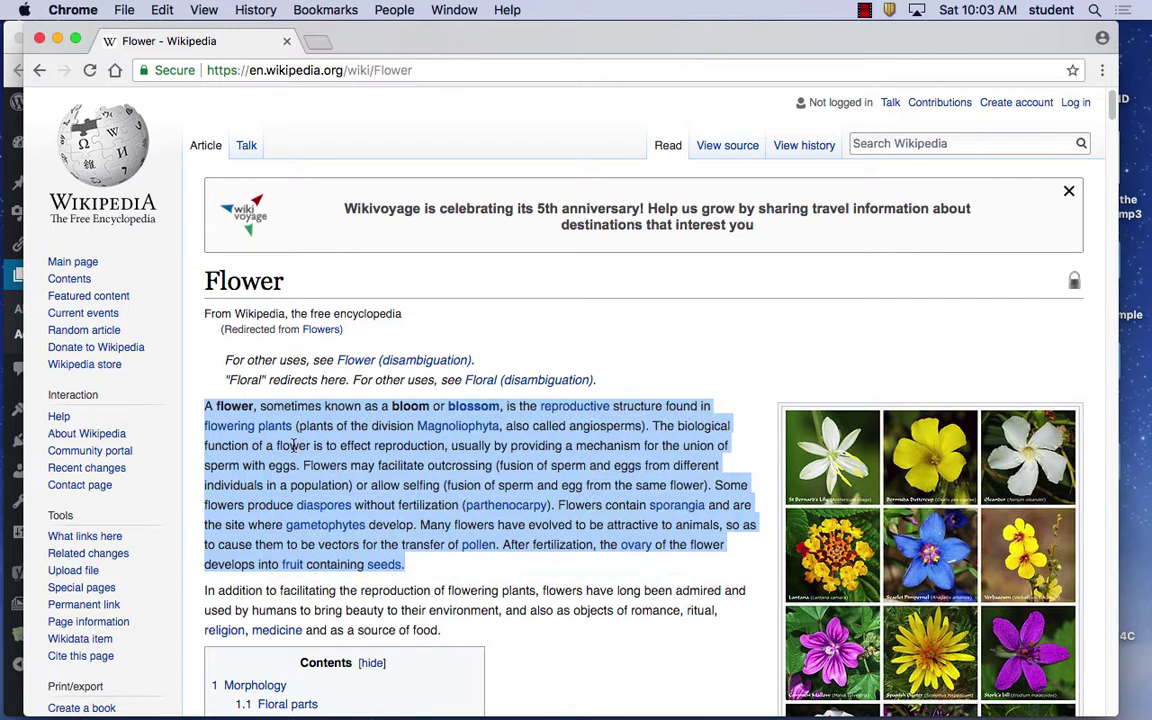
click(164, 9)
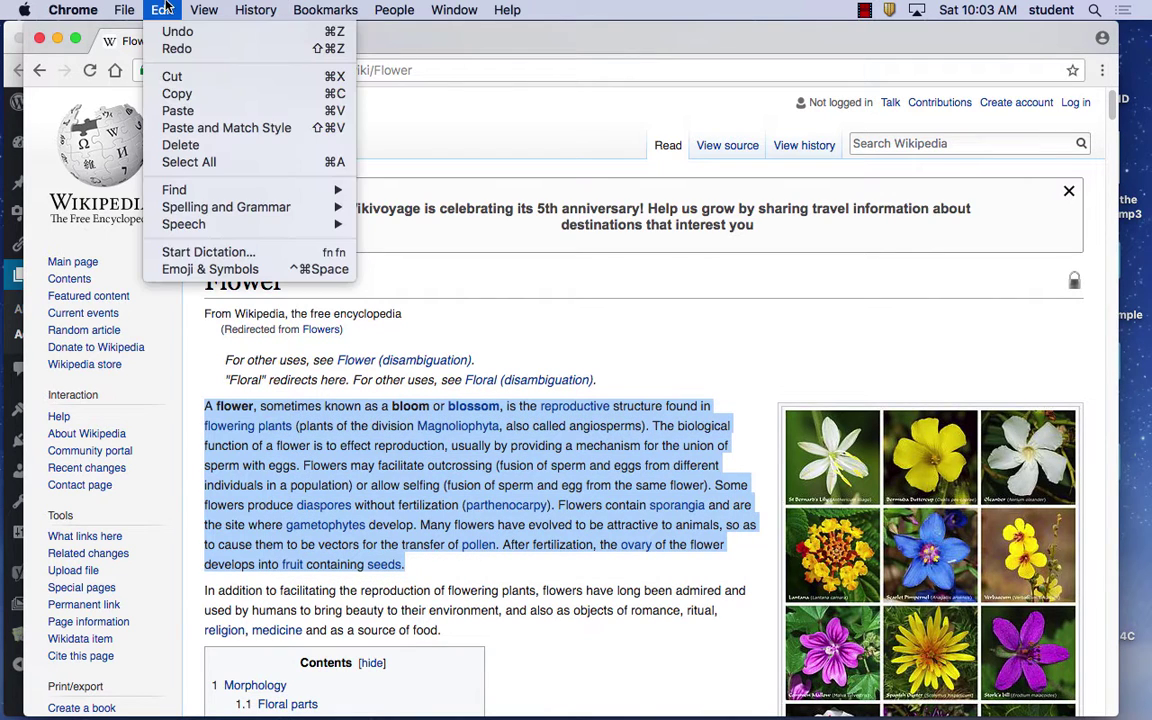
click(183, 96)
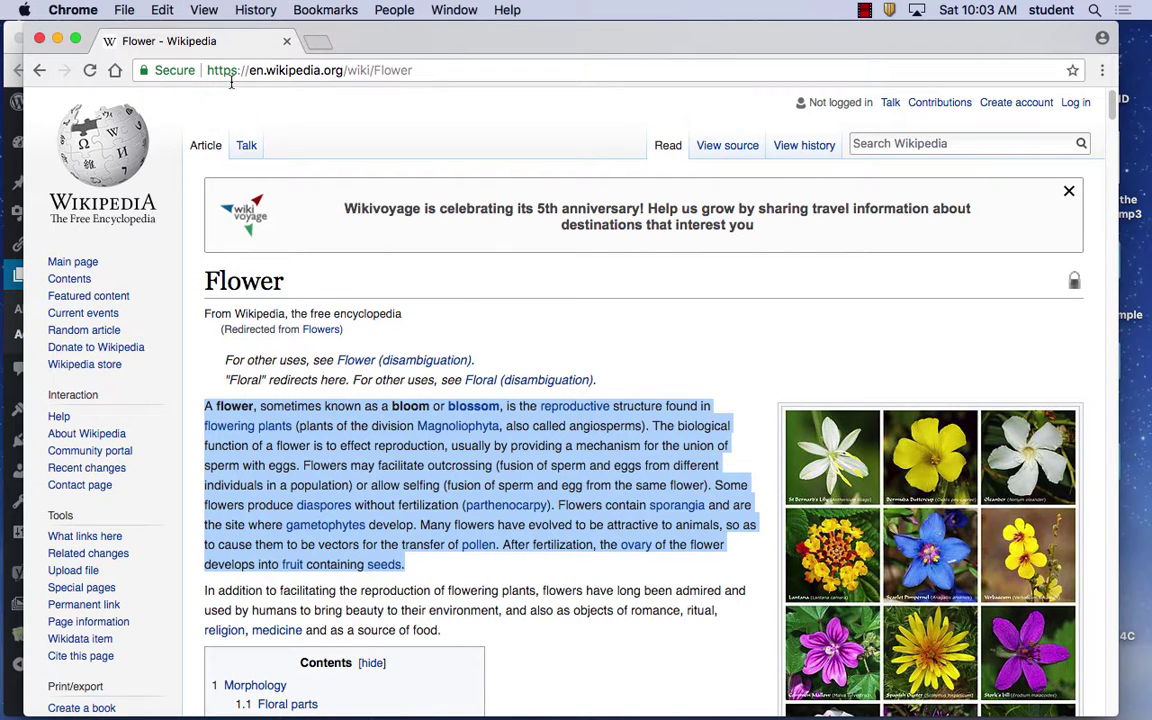
drag(395, 43, 632, 70)
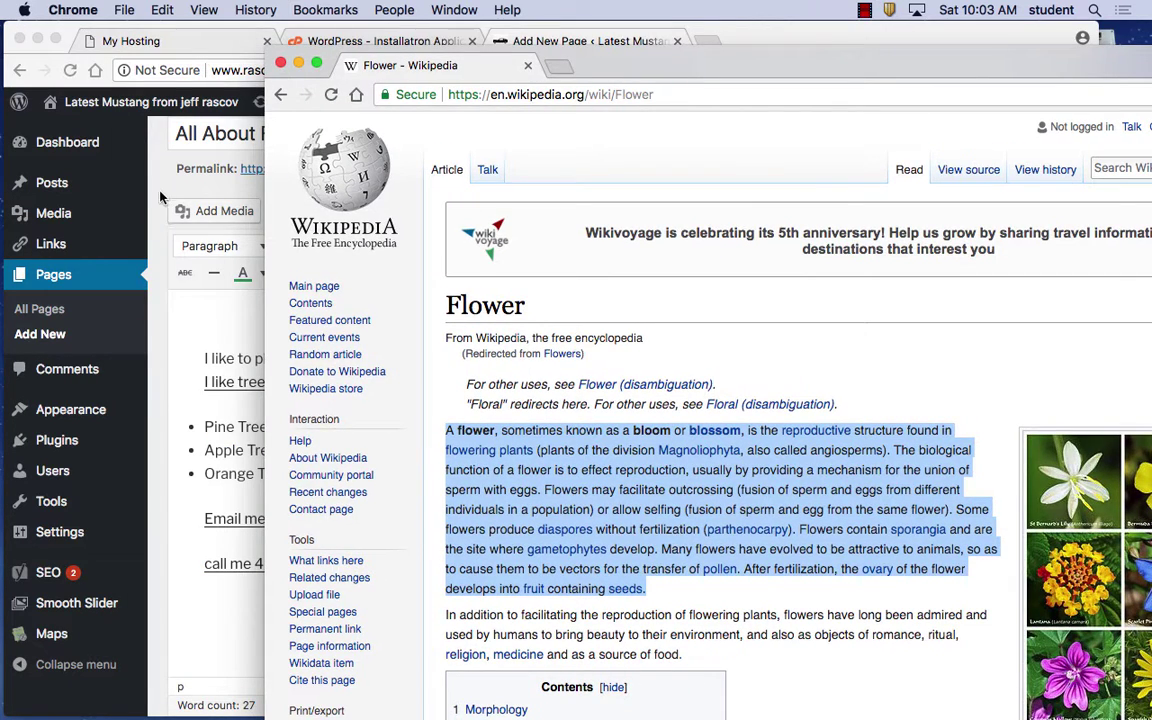
Paste the Wikipedia Flower intro paragraph onto the empty line below the 'call me' line
click(150, 180)
click(244, 614)
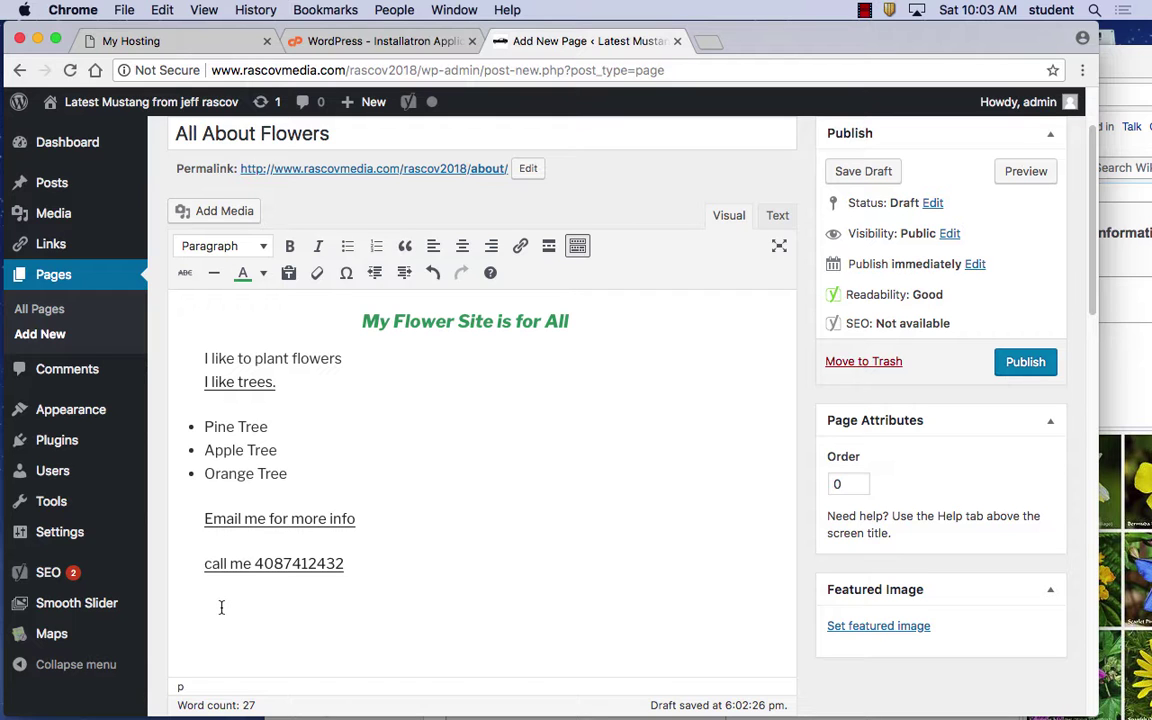
key(super+v)
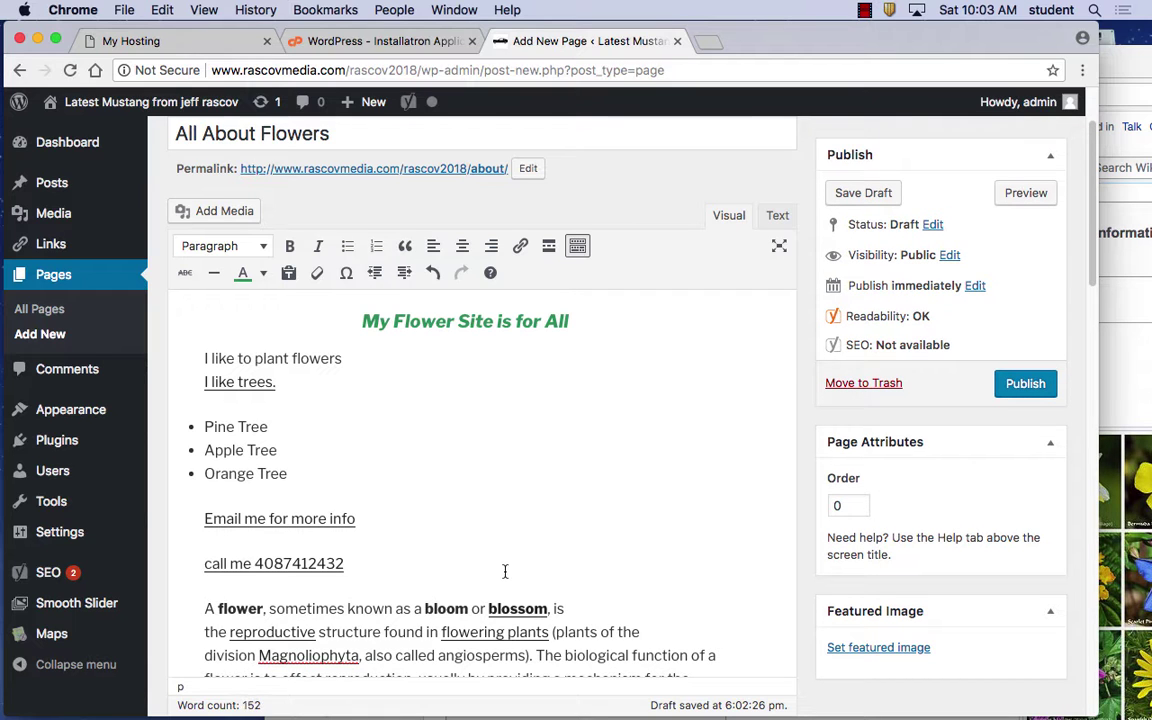
scroll(504, 568, down, 5)
scroll(510, 575, up, 2)
scroll(453, 504, down, 3)
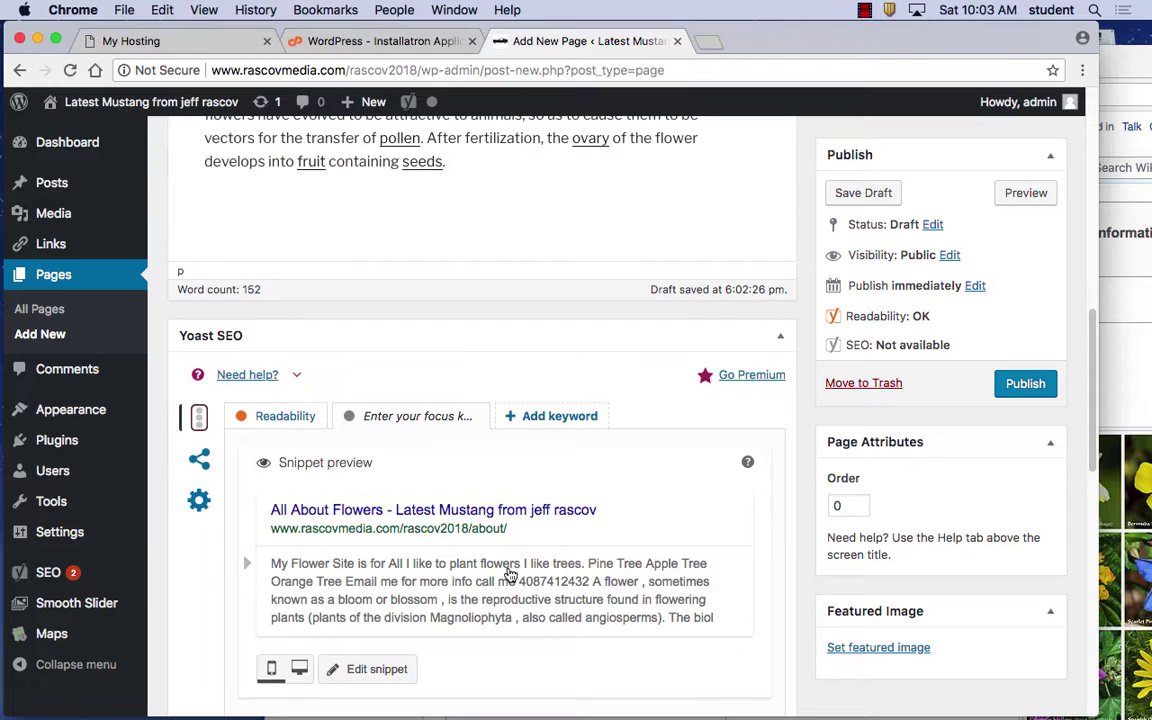
scroll(370, 512, up, 10)
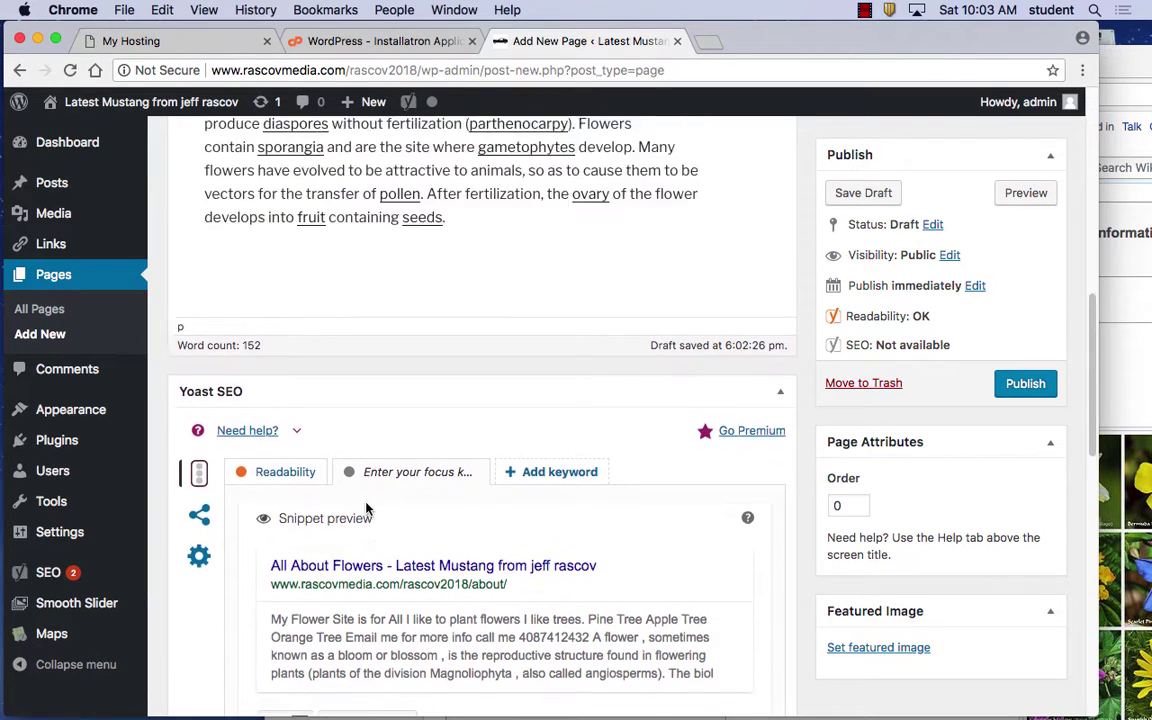
scroll(365, 503, down, 3)
scroll(365, 503, down, 3)
scroll(365, 503, up, 1)
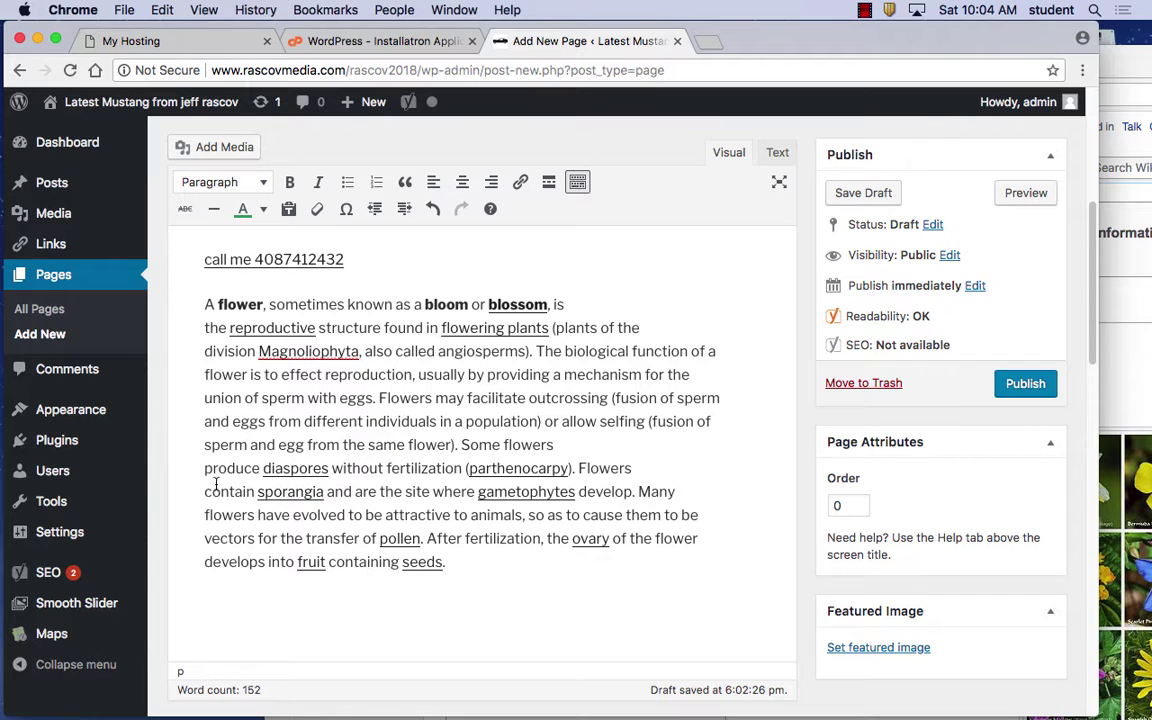
mouse_move(114, 497)
mouse_move(141, 414)
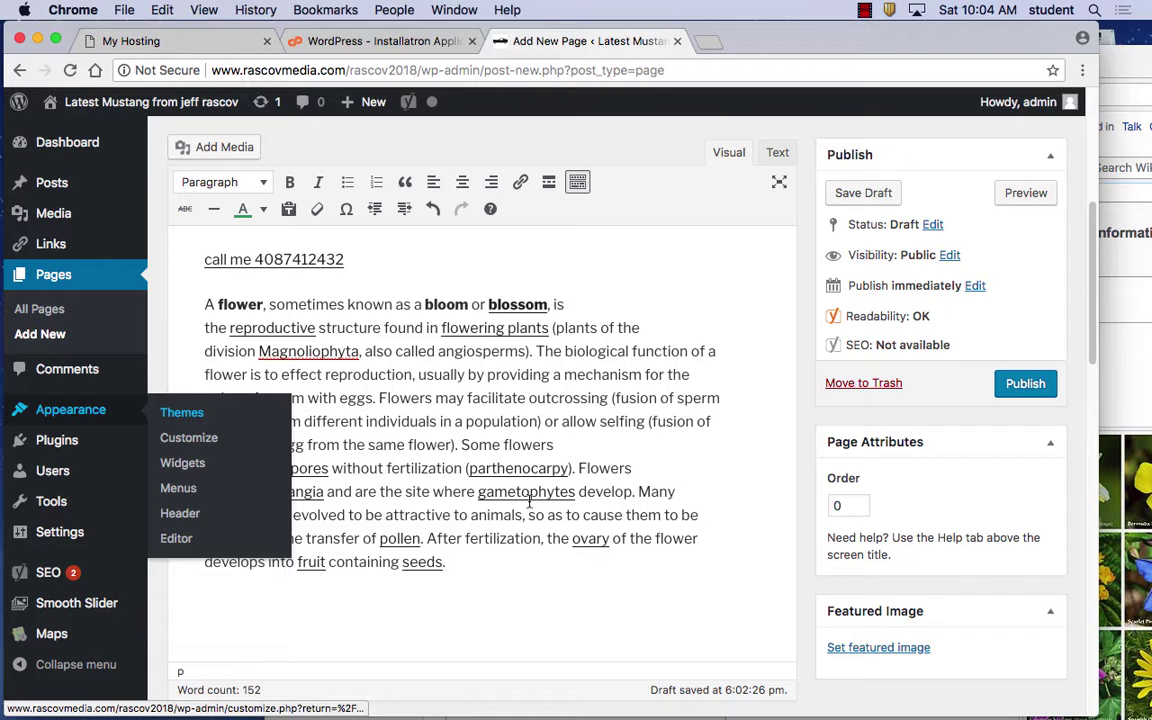
Publish the All About Flowers page and view the installed themes under Appearance
click(1024, 386)
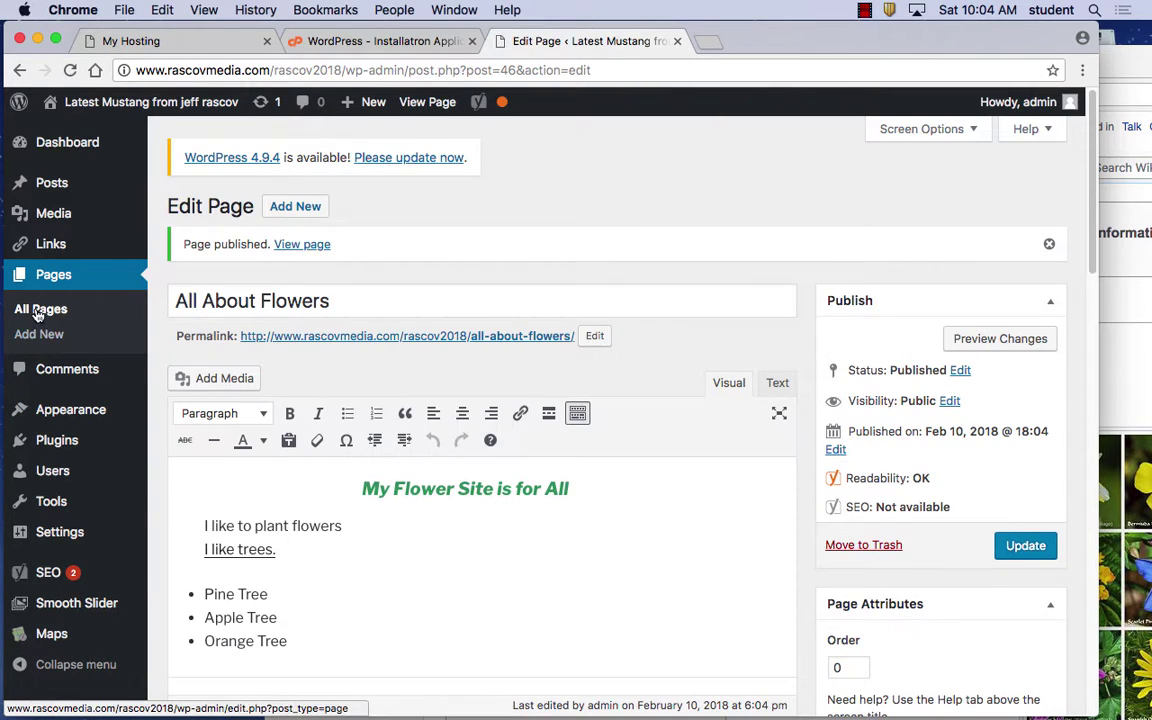
mouse_move(60, 421)
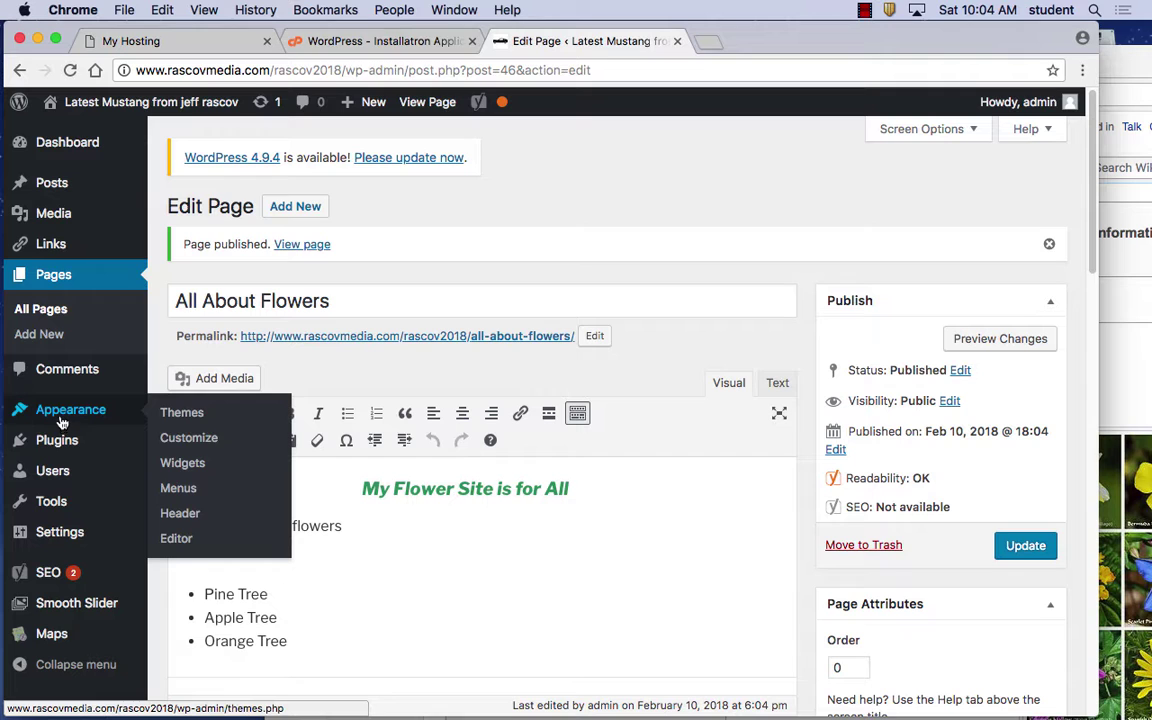
click(192, 417)
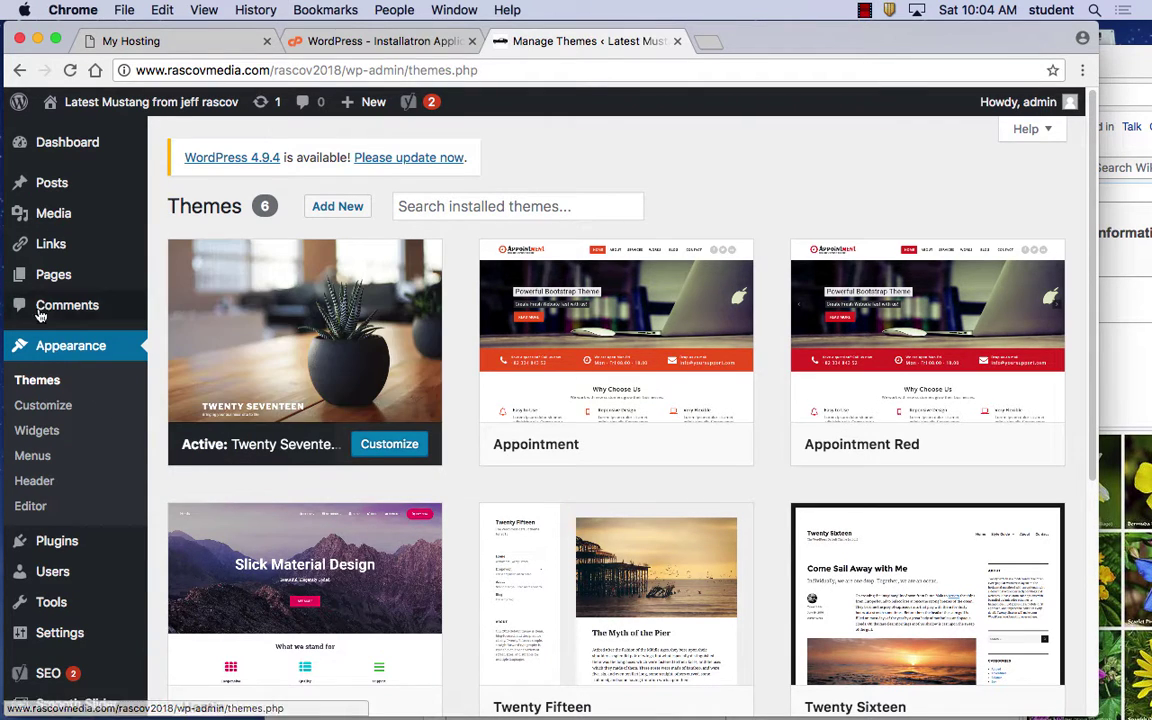
Reopen All About Flowers in the page editor from Pages > All Pages
mouse_move(68, 275)
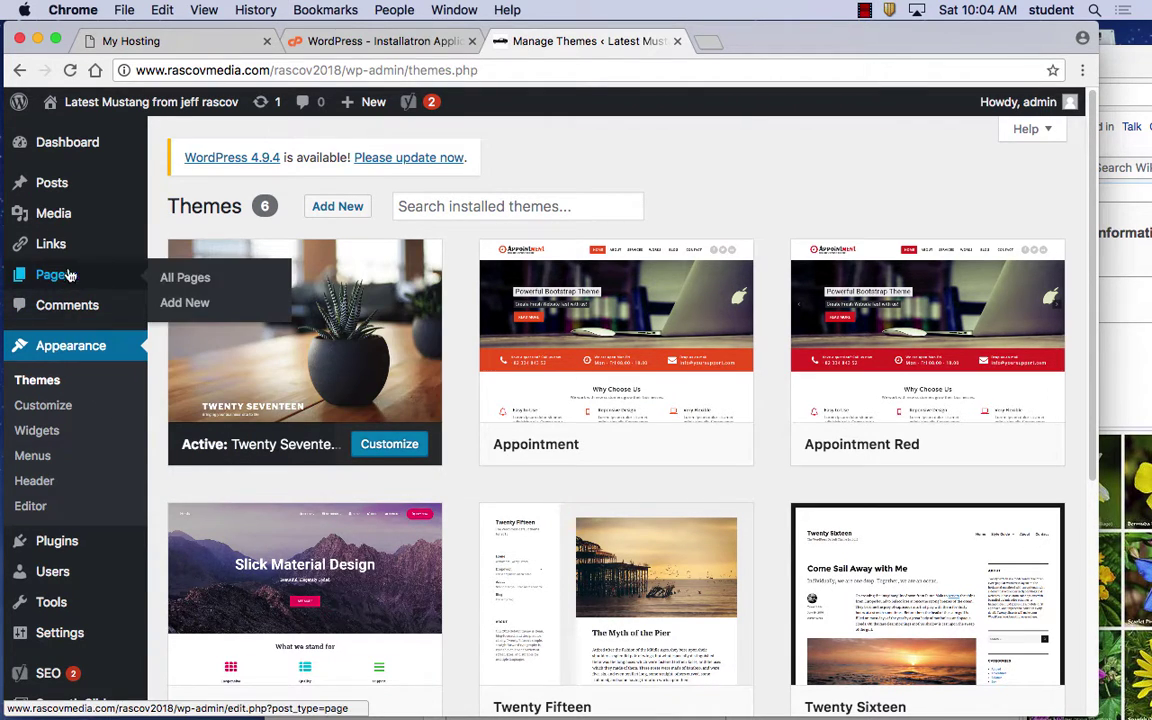
click(178, 280)
click(278, 334)
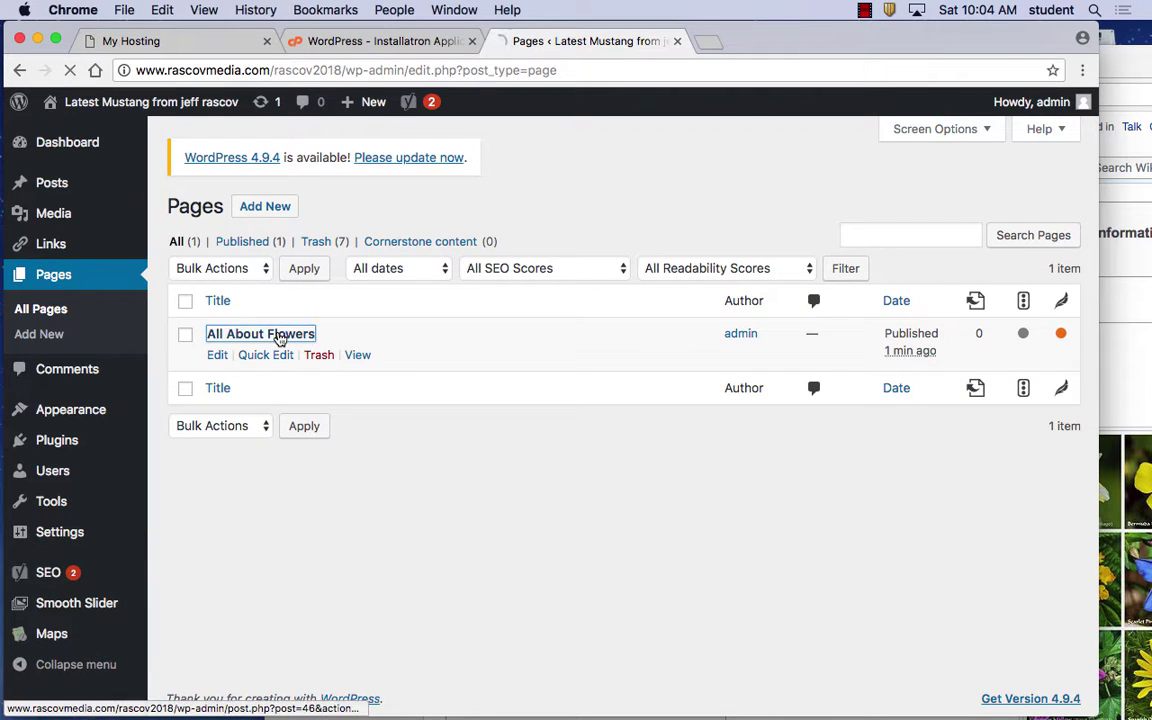
scroll(514, 568, down, 10)
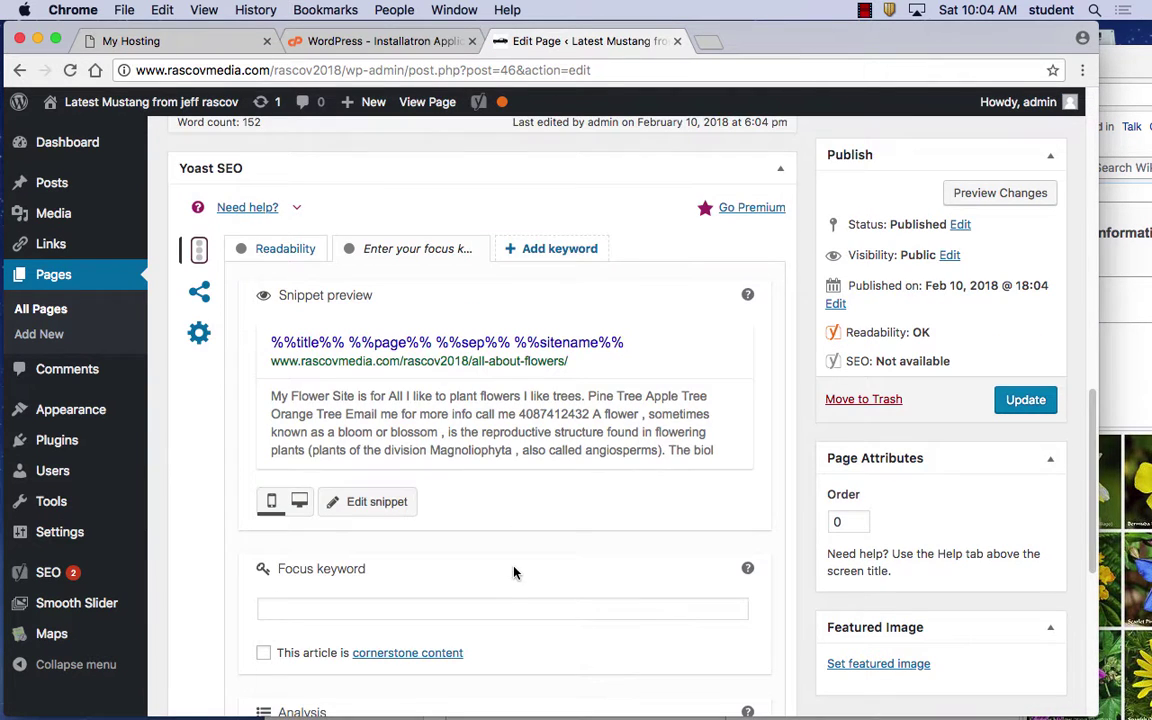
scroll(512, 570, up, 4)
scroll(512, 570, up, 8)
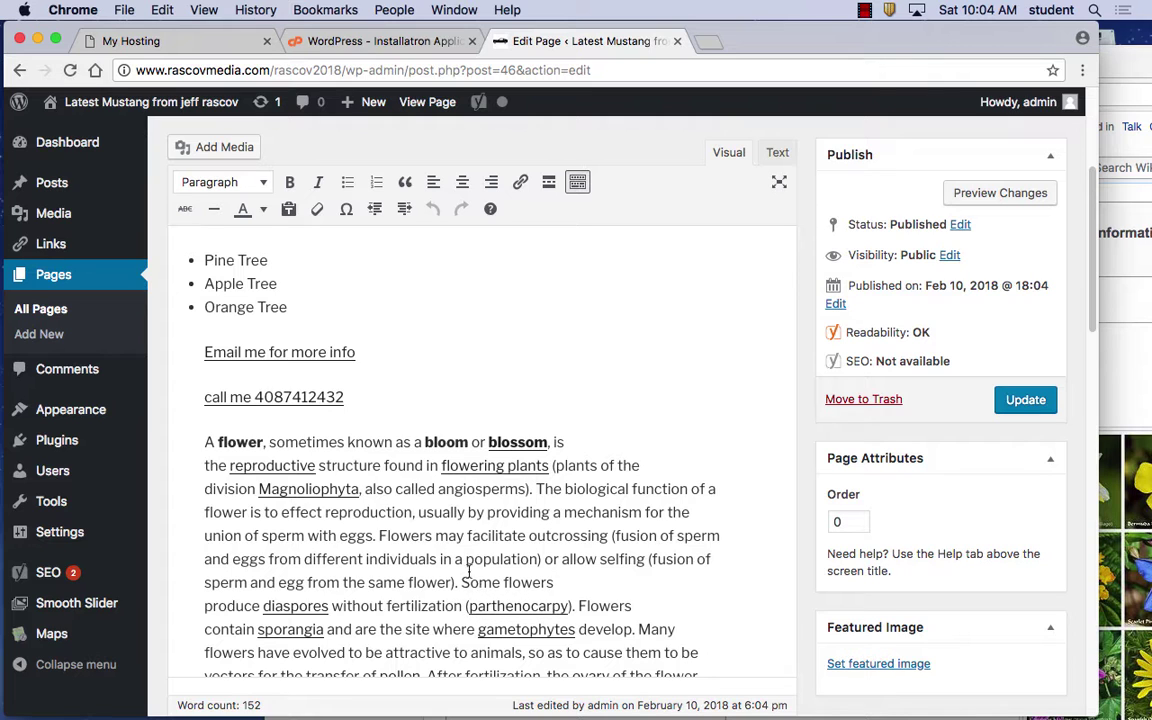
scroll(650, 584, down, 2)
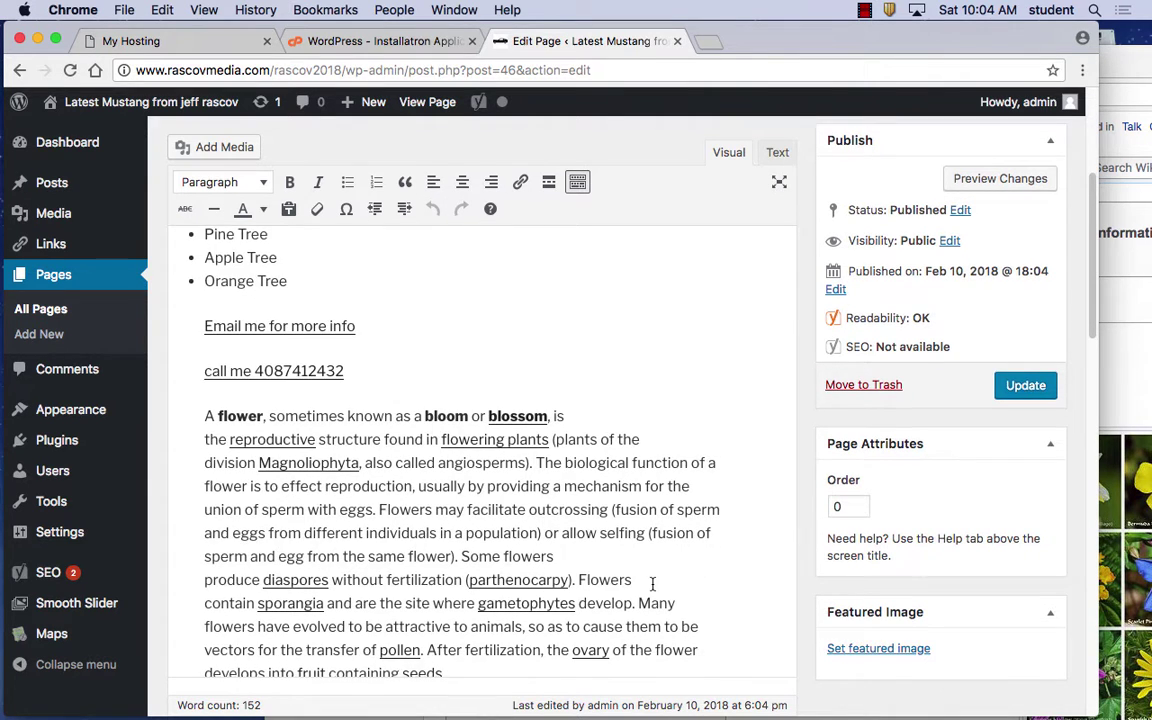
Delete the flower paragraph and paste it back as plain text with Paste as text enabled
drag(465, 665, 175, 404)
key(super+c)
key(BackSpace)
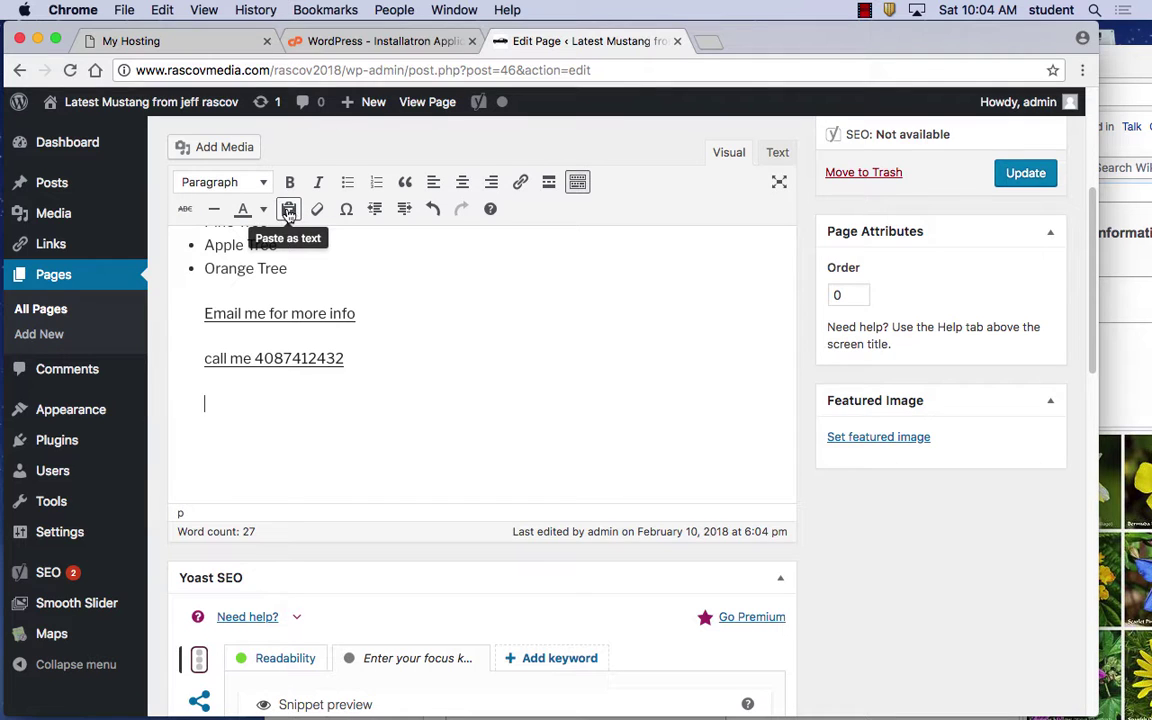
click(289, 211)
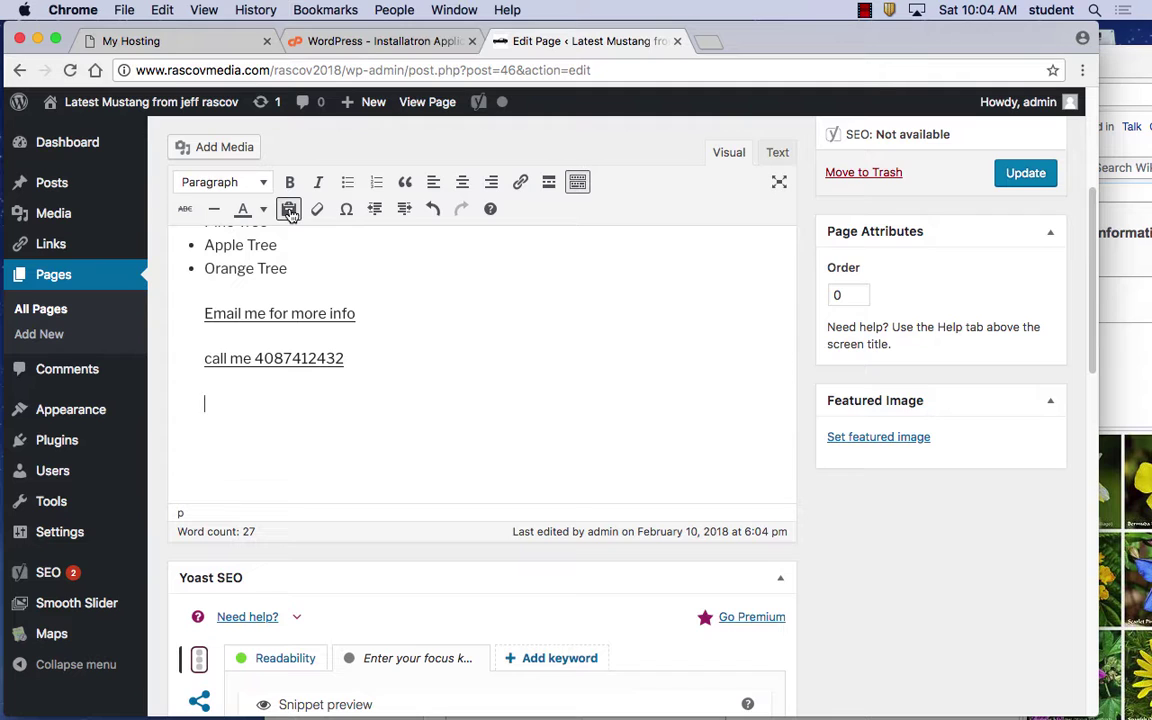
click(289, 210)
key(super+v)
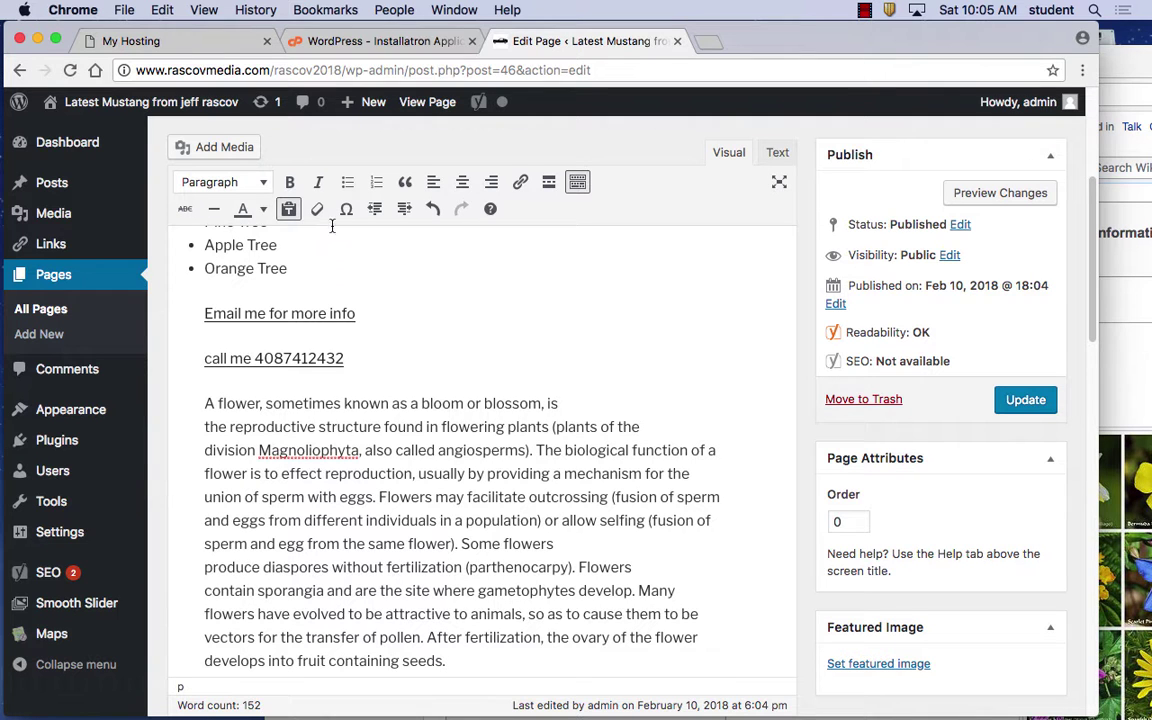
click(124, 10)
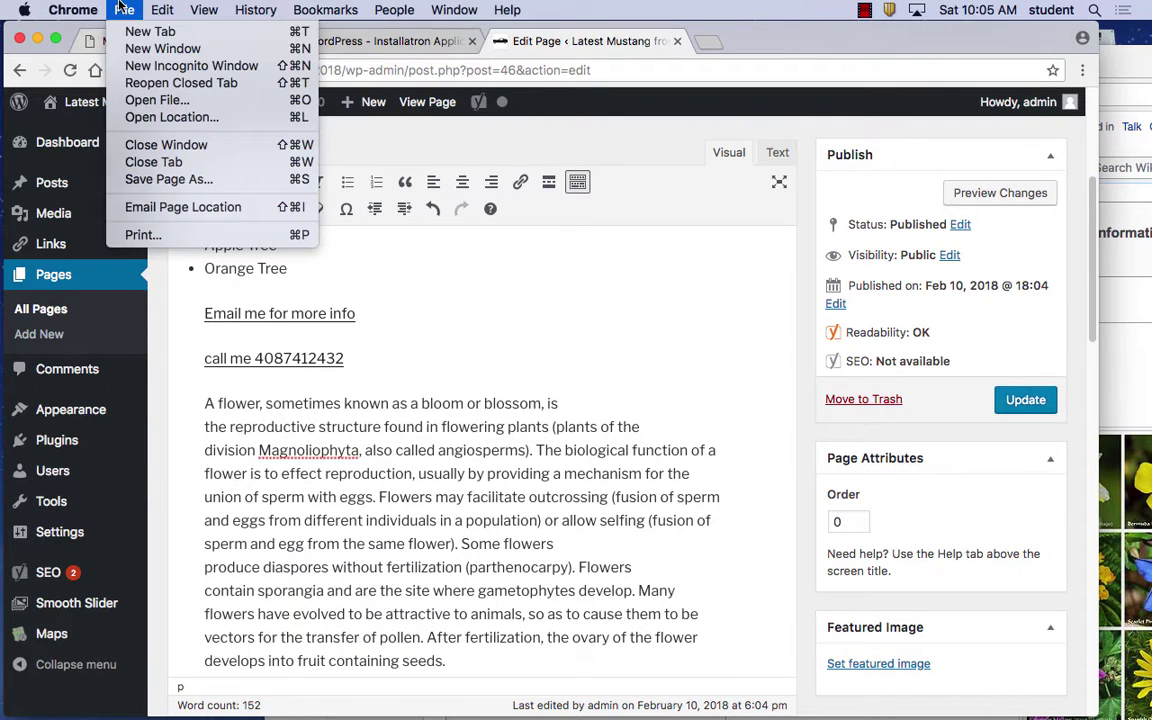
Load google.com in a new Chrome window and sign out of the Google account
click(160, 46)
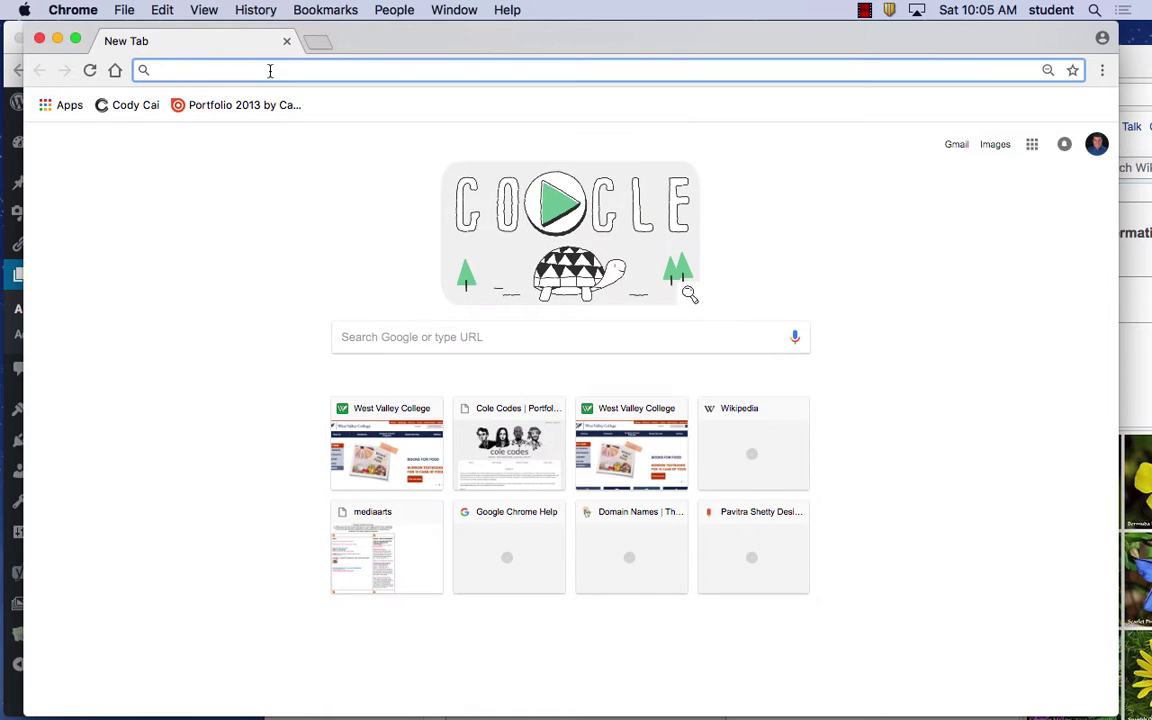
text(google.com)
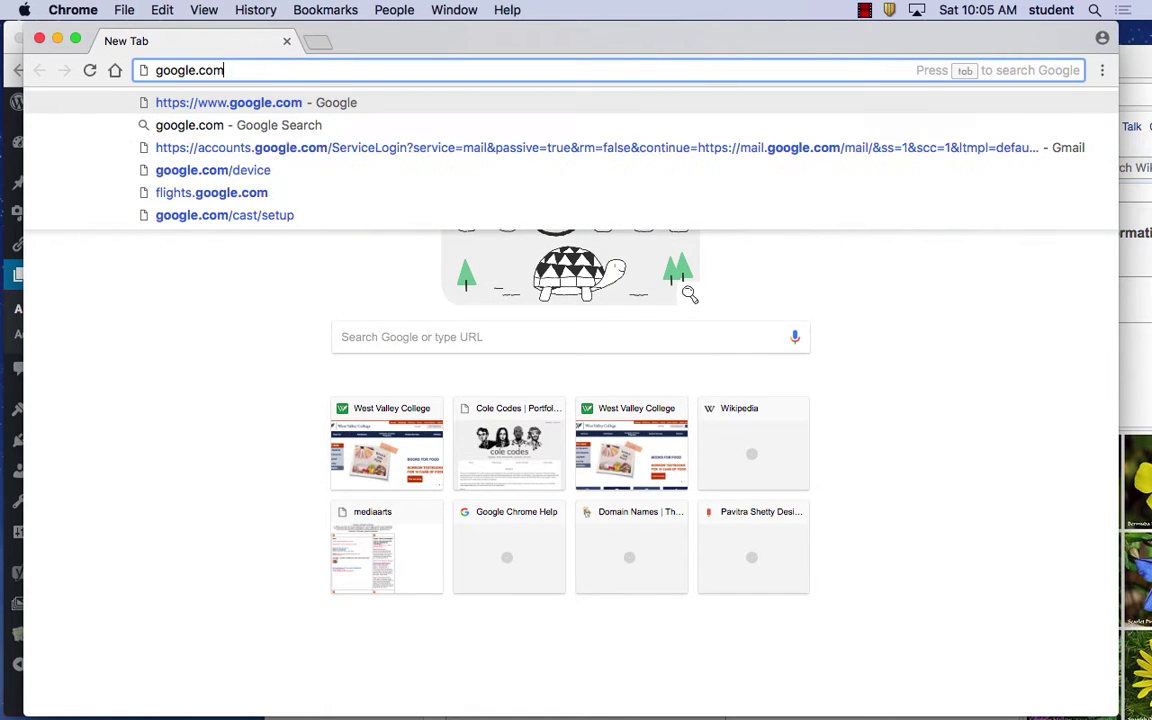
key(Return)
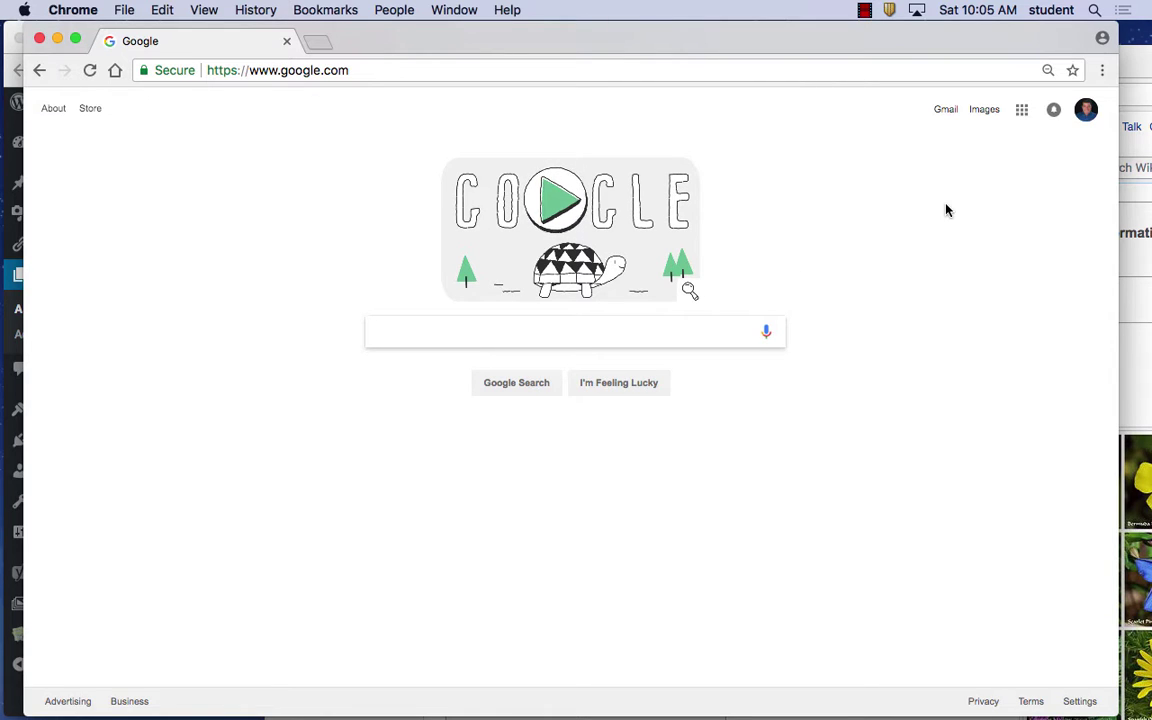
click(1090, 113)
click(1068, 300)
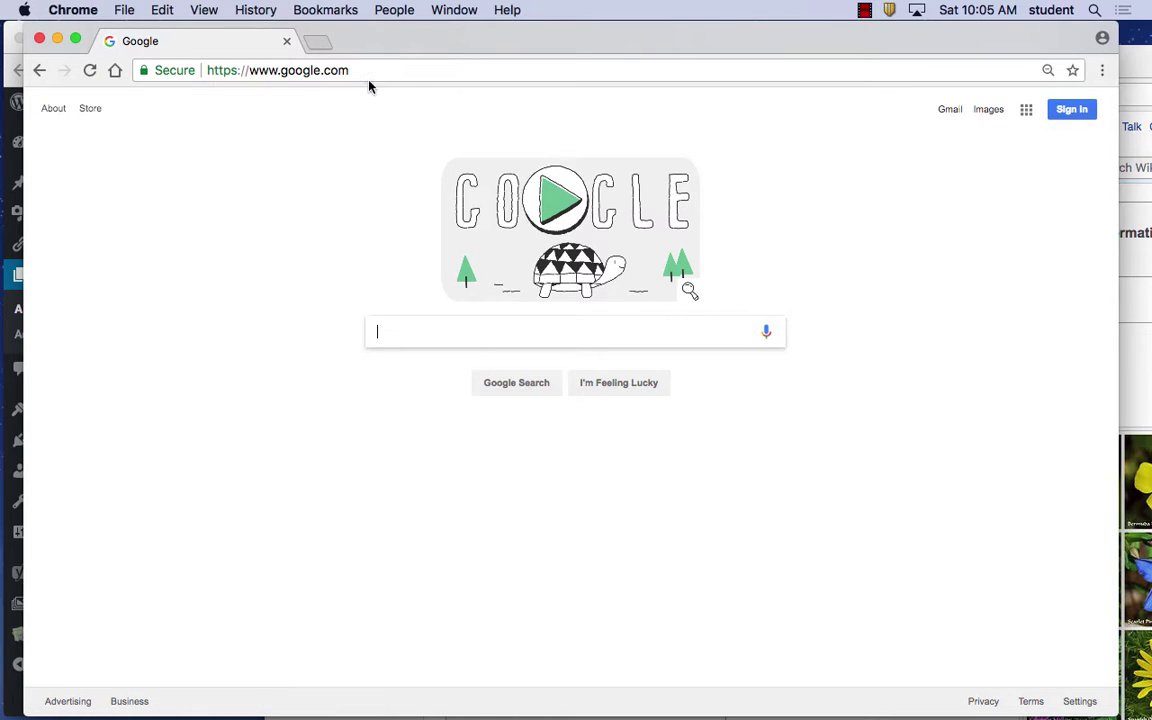
Run a Google Images search for 'flowers'
click(989, 110)
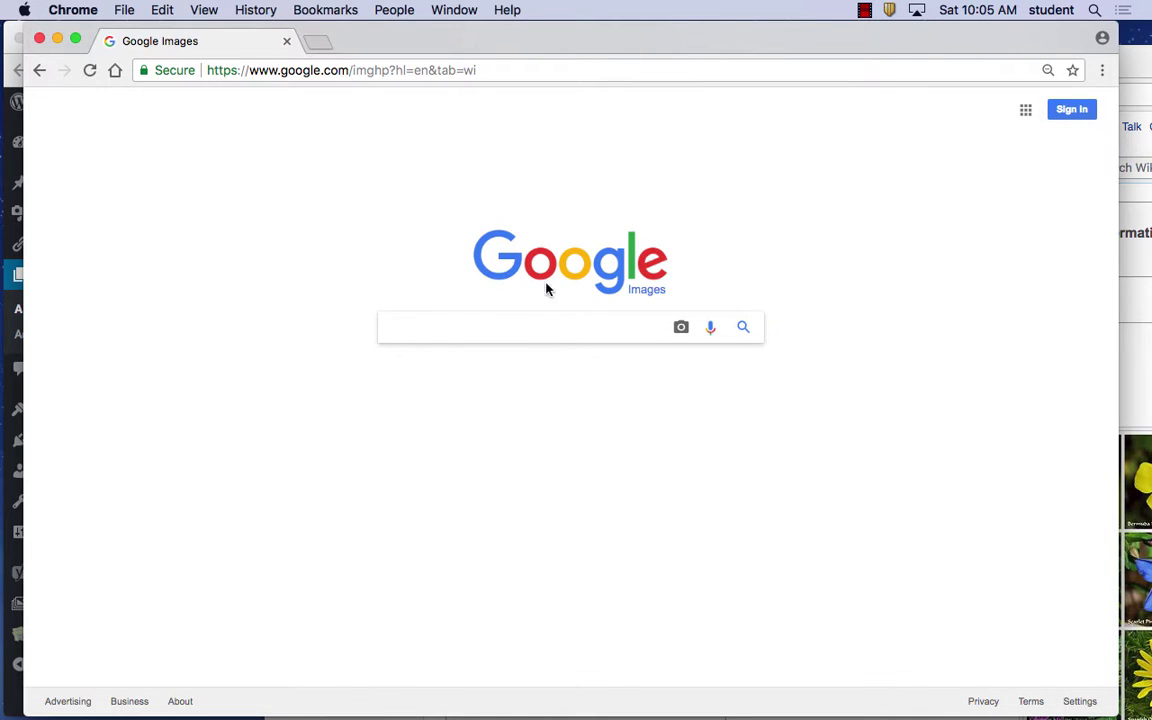
text(flowers)
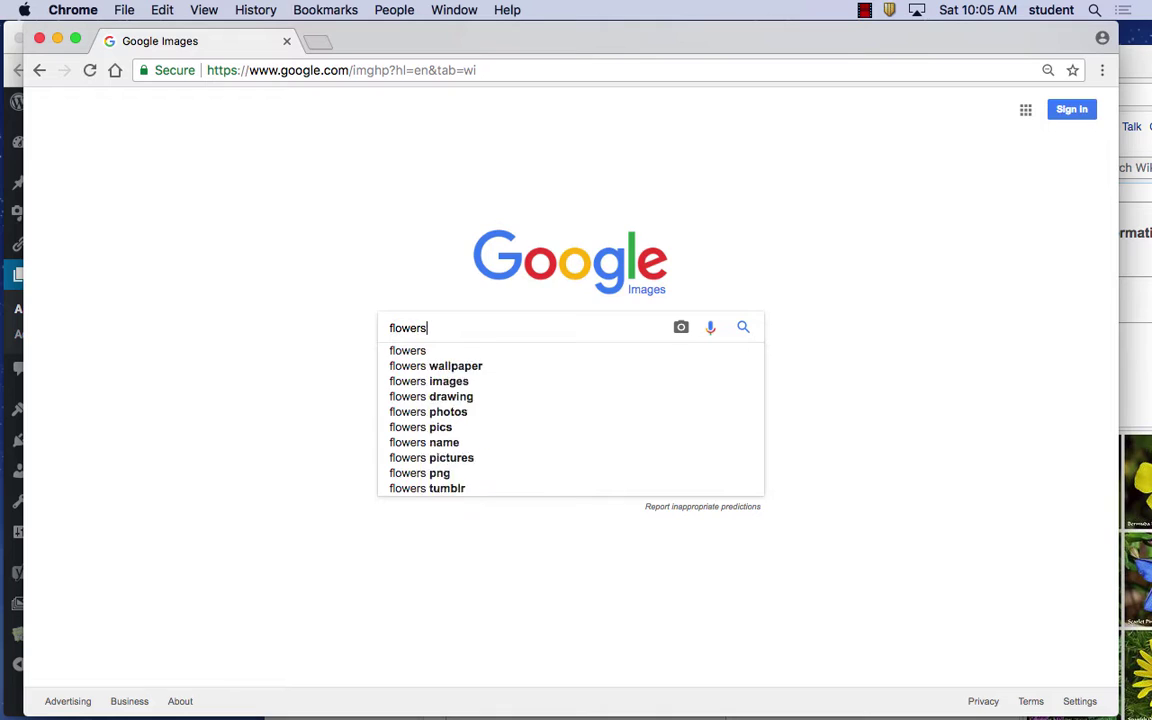
key(Return)
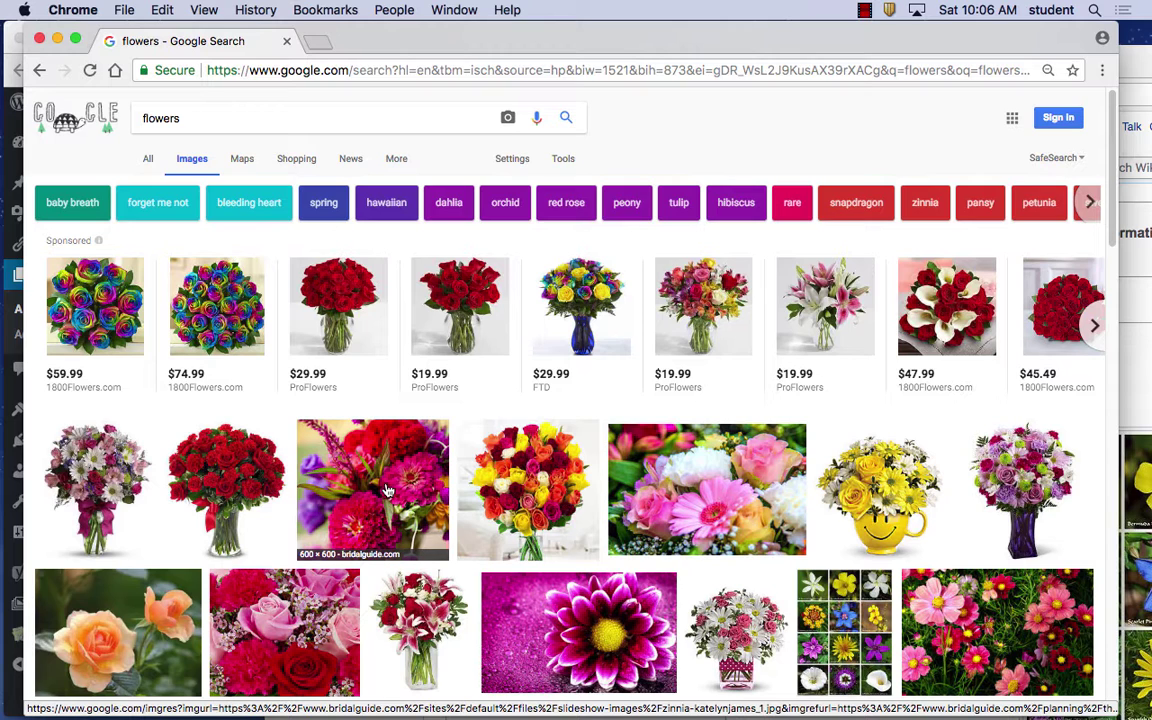
Preview the mixed-colour 40 Roses bouquet, then start saving it and cancel
click(470, 442)
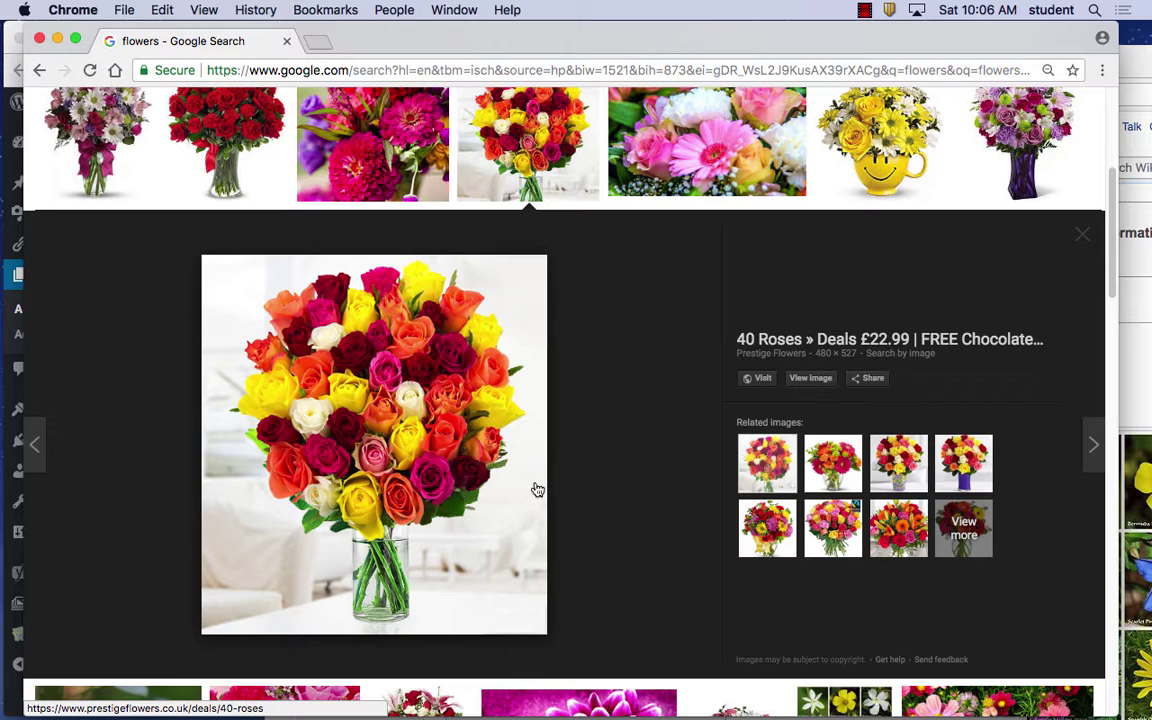
right_click(369, 412)
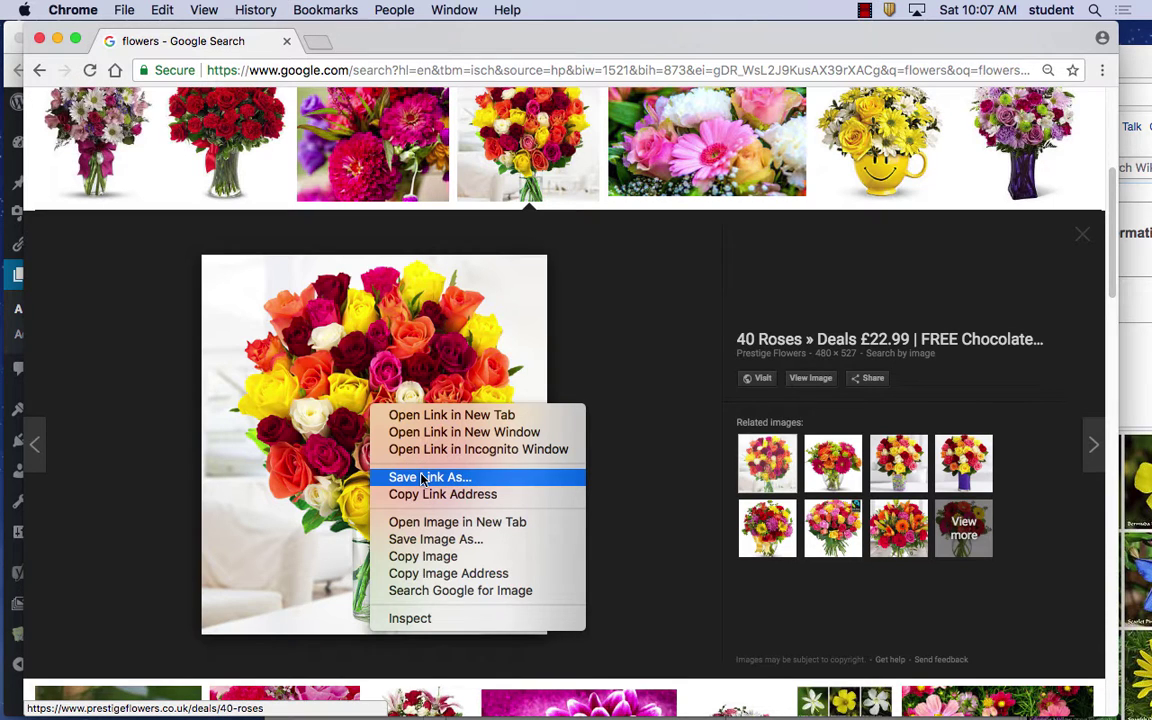
click(422, 478)
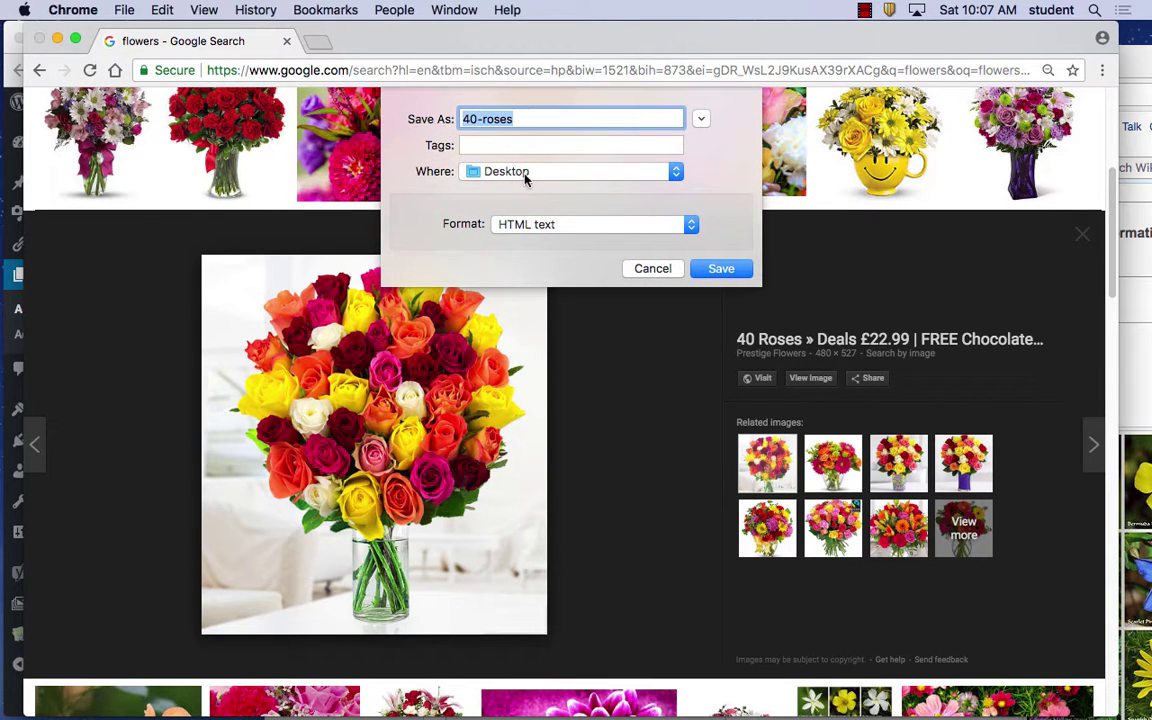
click(533, 230)
click(588, 252)
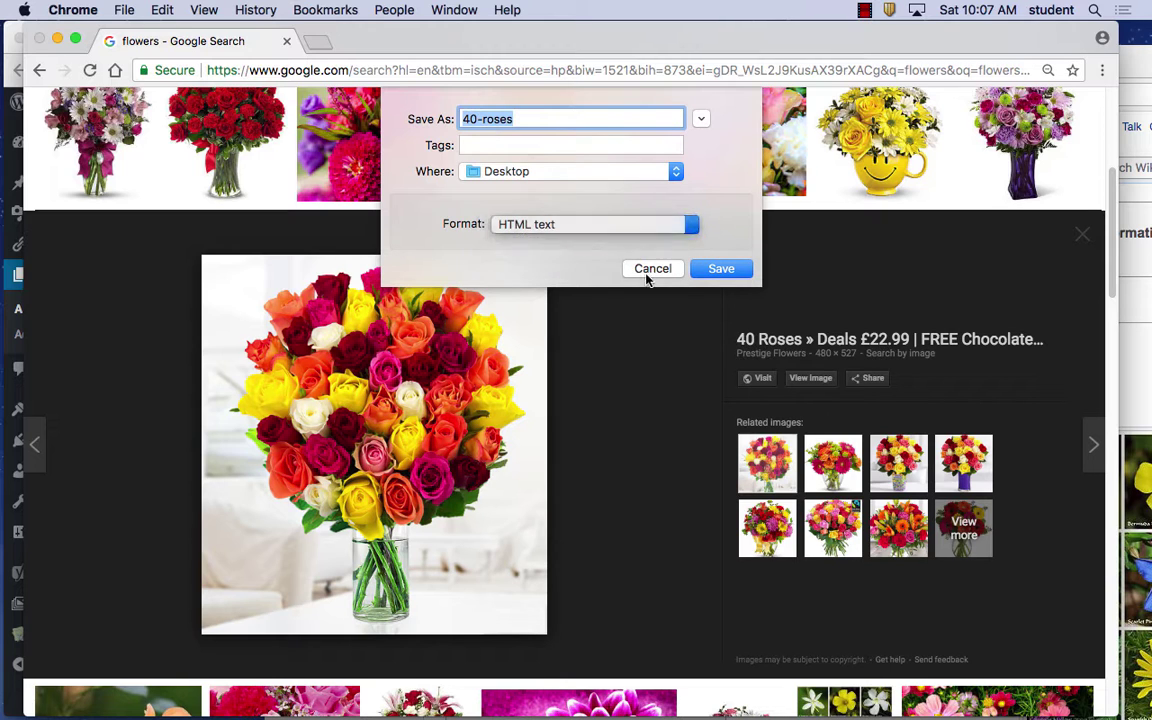
click(648, 269)
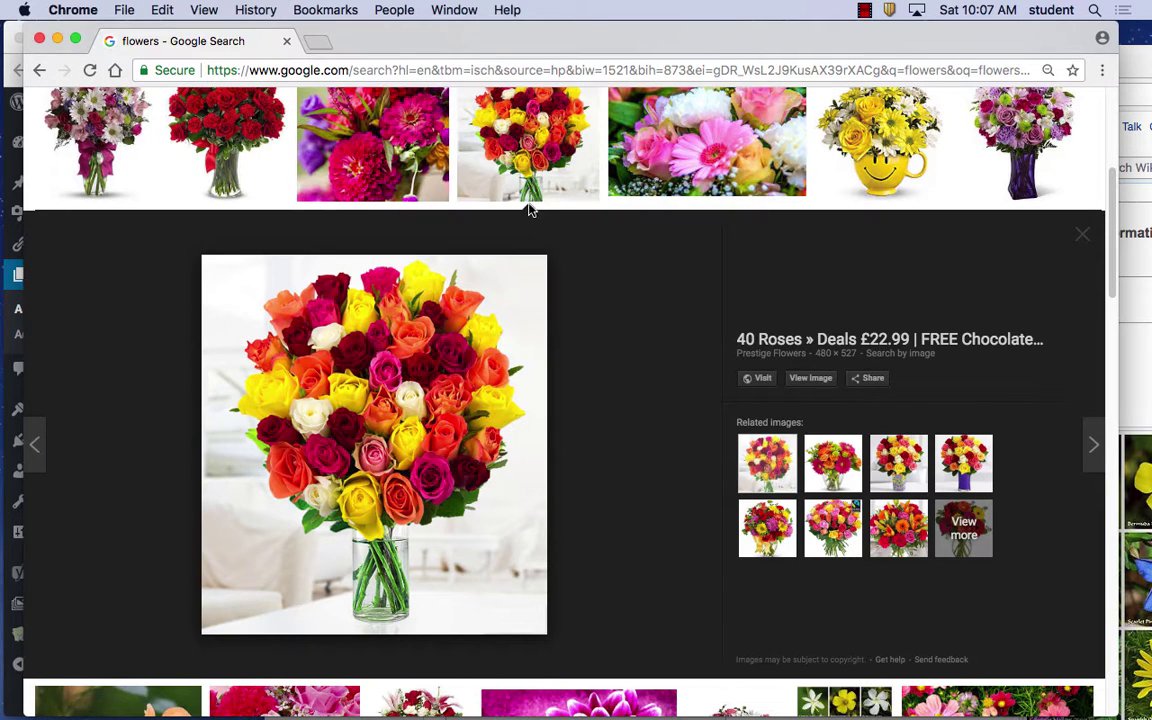
scroll(640, 286, up, 5)
Open the red roses preview and start Save Image As with the full folder browser shown
scroll(604, 320, down, 2)
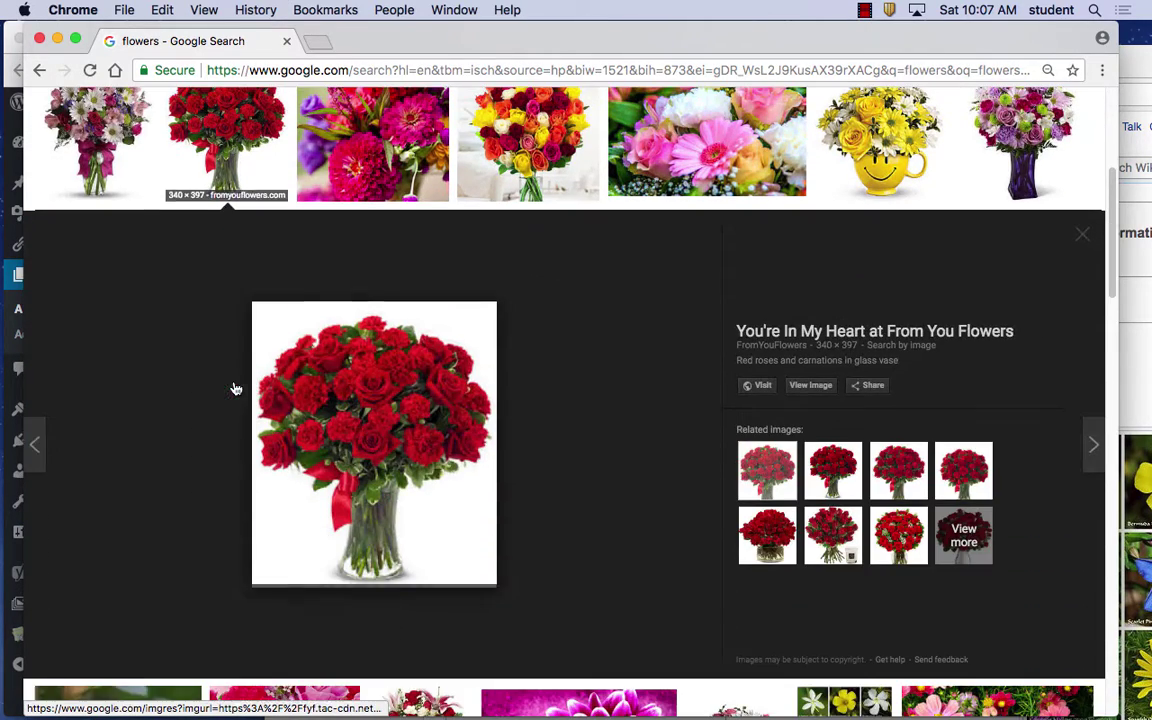
click(233, 385)
right_click(342, 413)
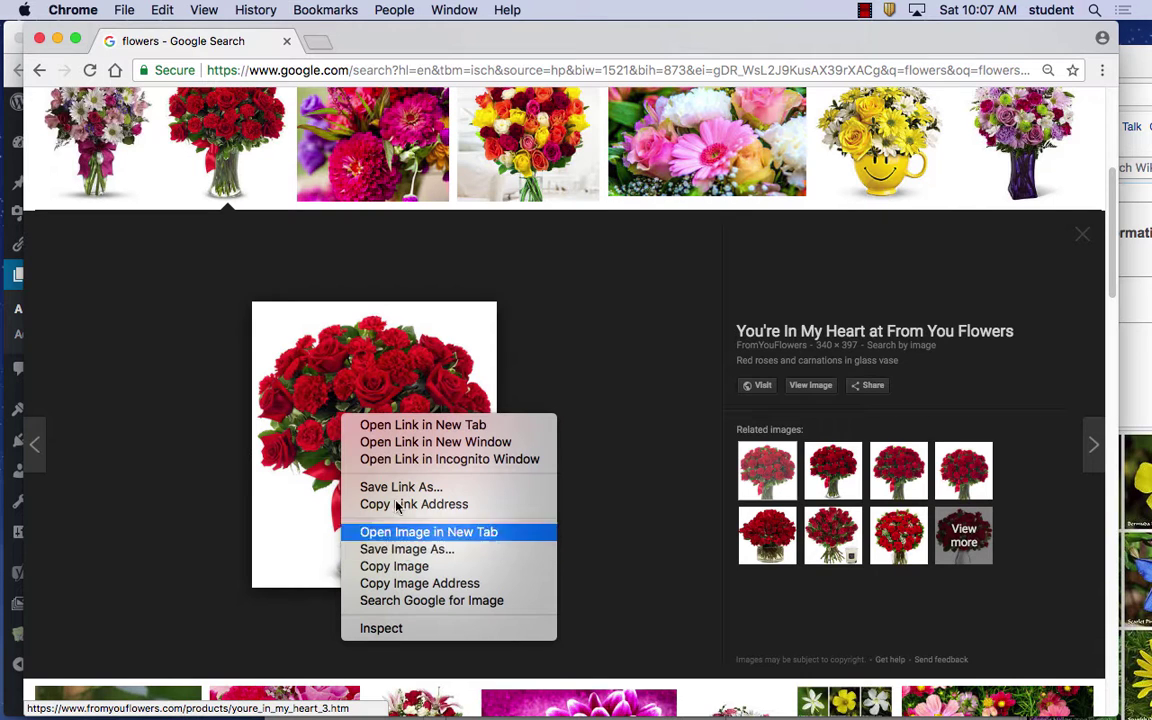
click(408, 551)
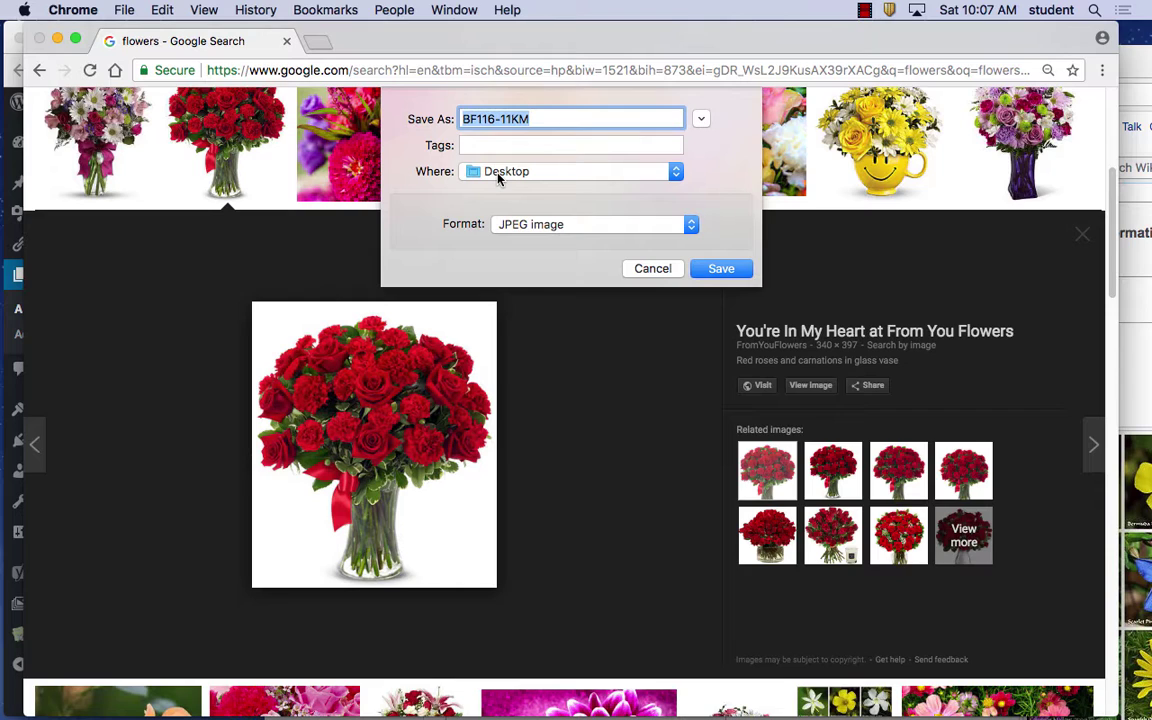
click(702, 120)
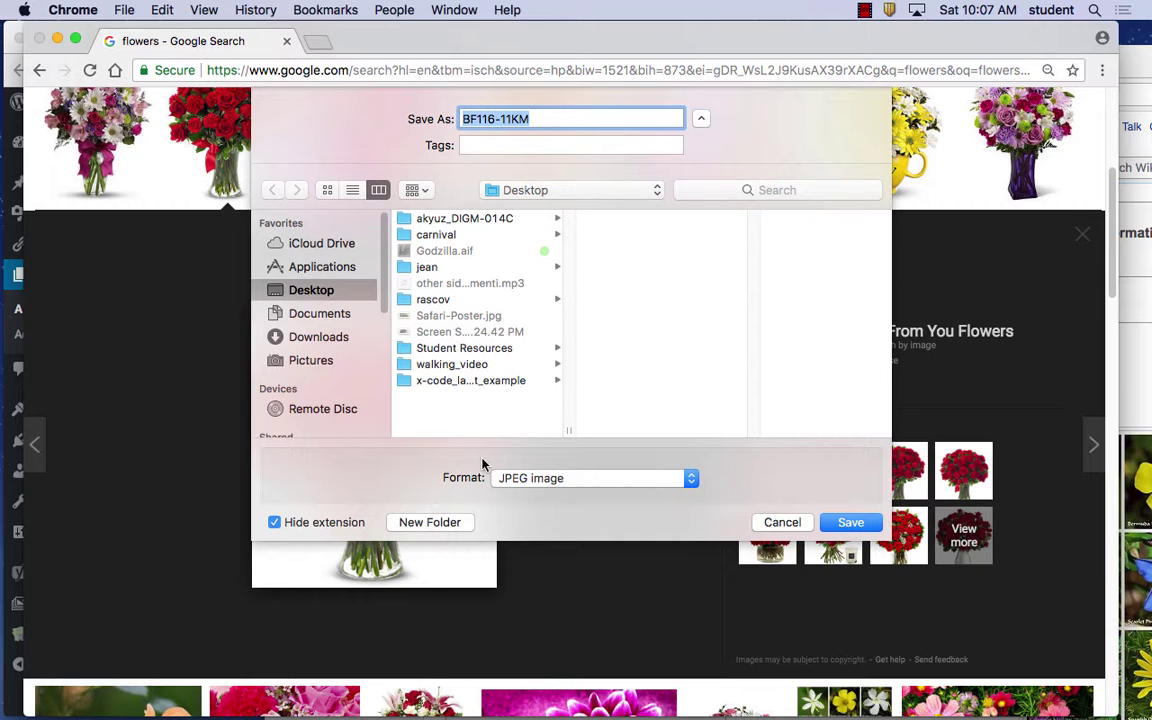
click(701, 119)
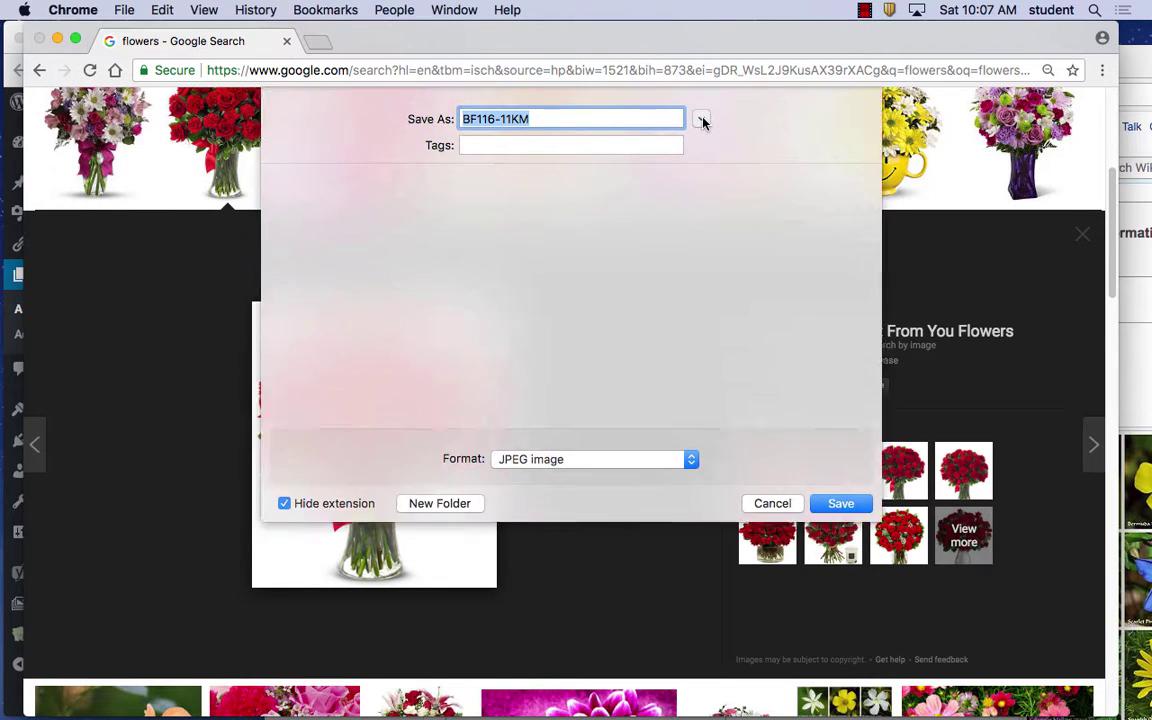
click(701, 119)
click(701, 119)
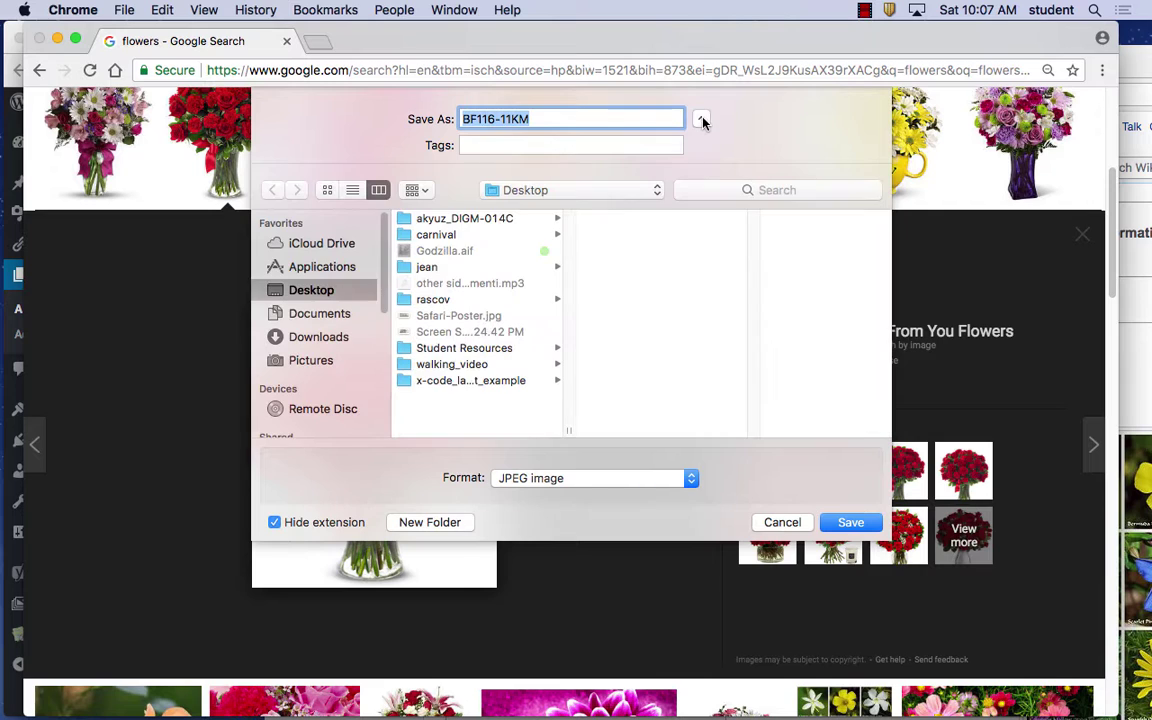
Create a Desktop folder 'jeffrascov2' and save the image there as BF116-11KM.jpg
click(430, 522)
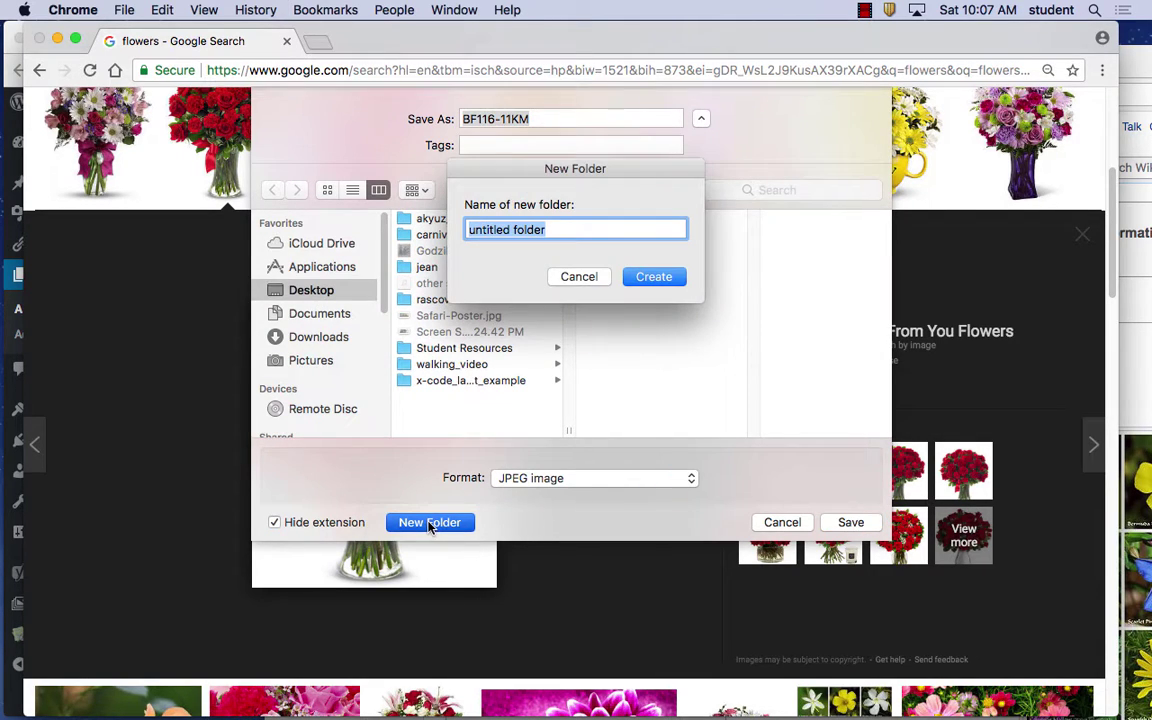
text(j)
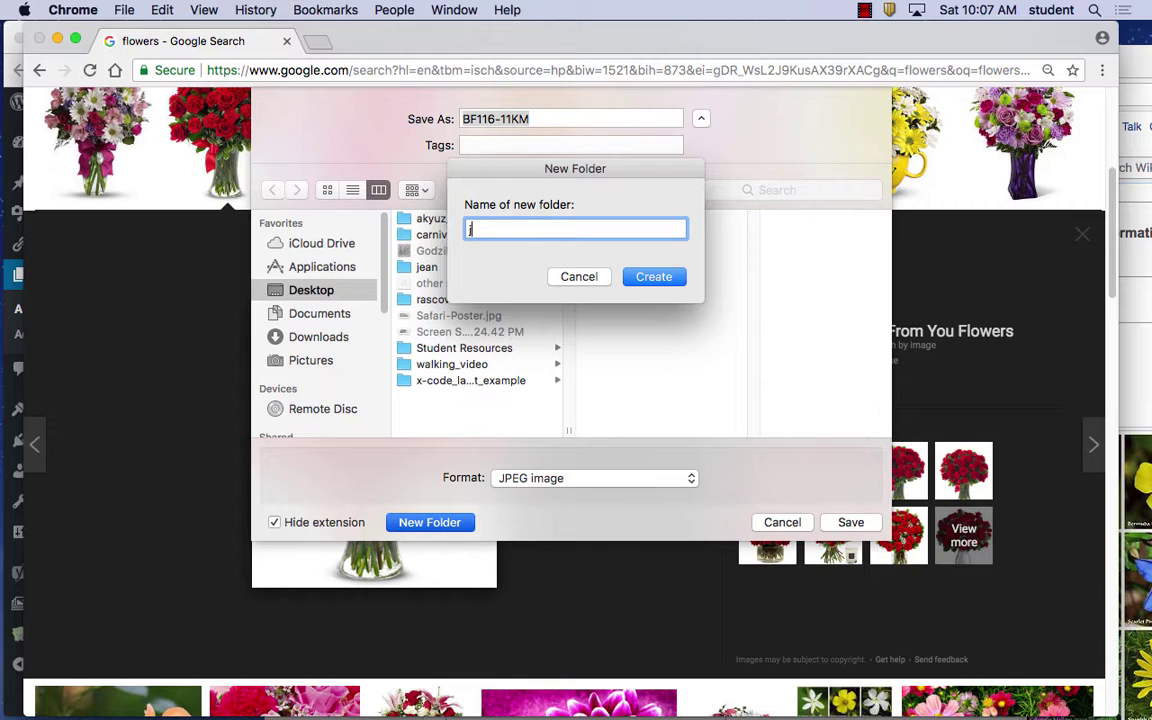
text(effrascov2)
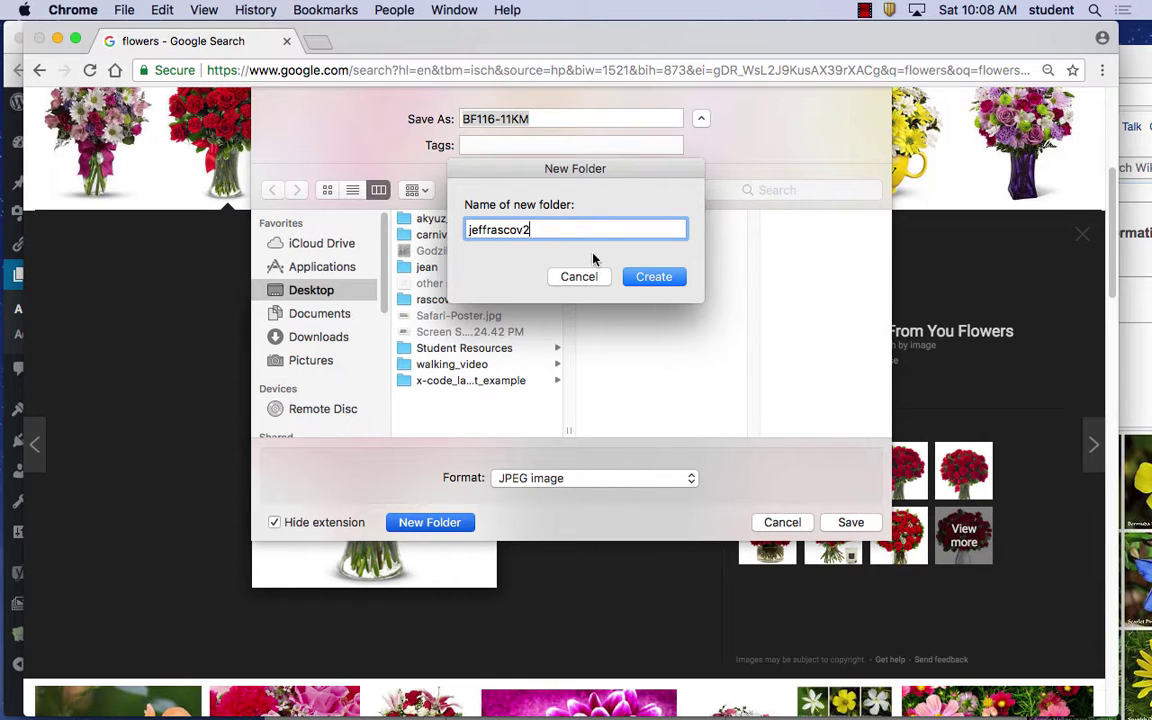
click(655, 277)
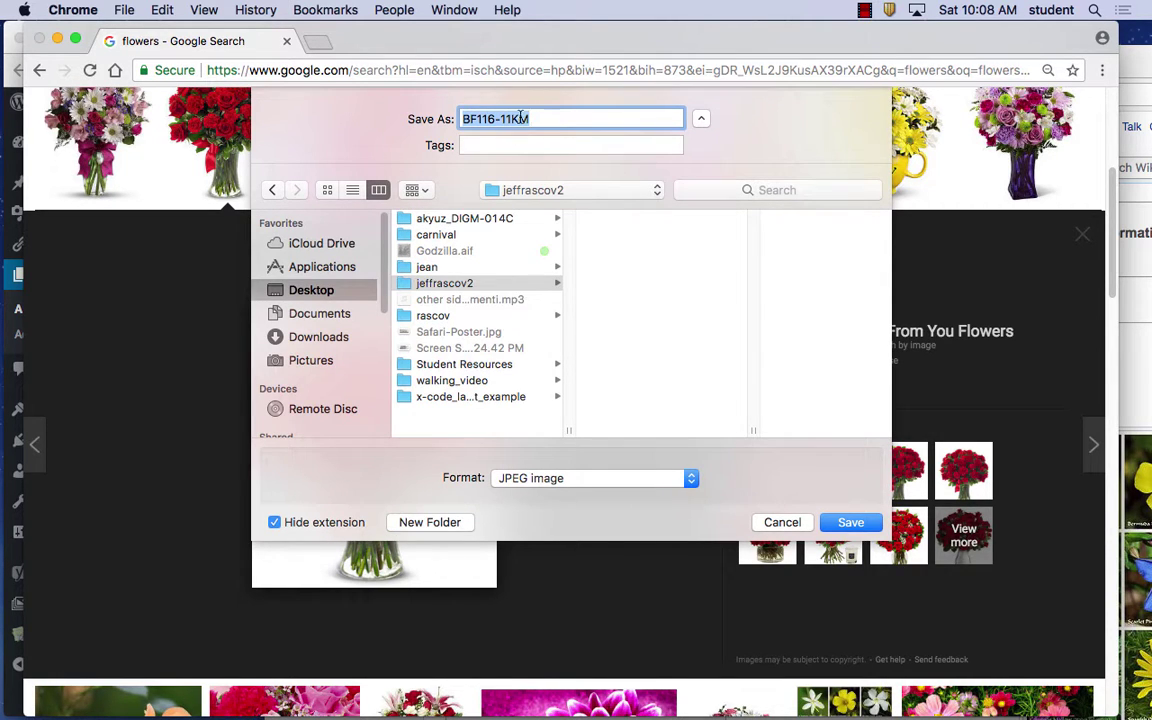
click(851, 523)
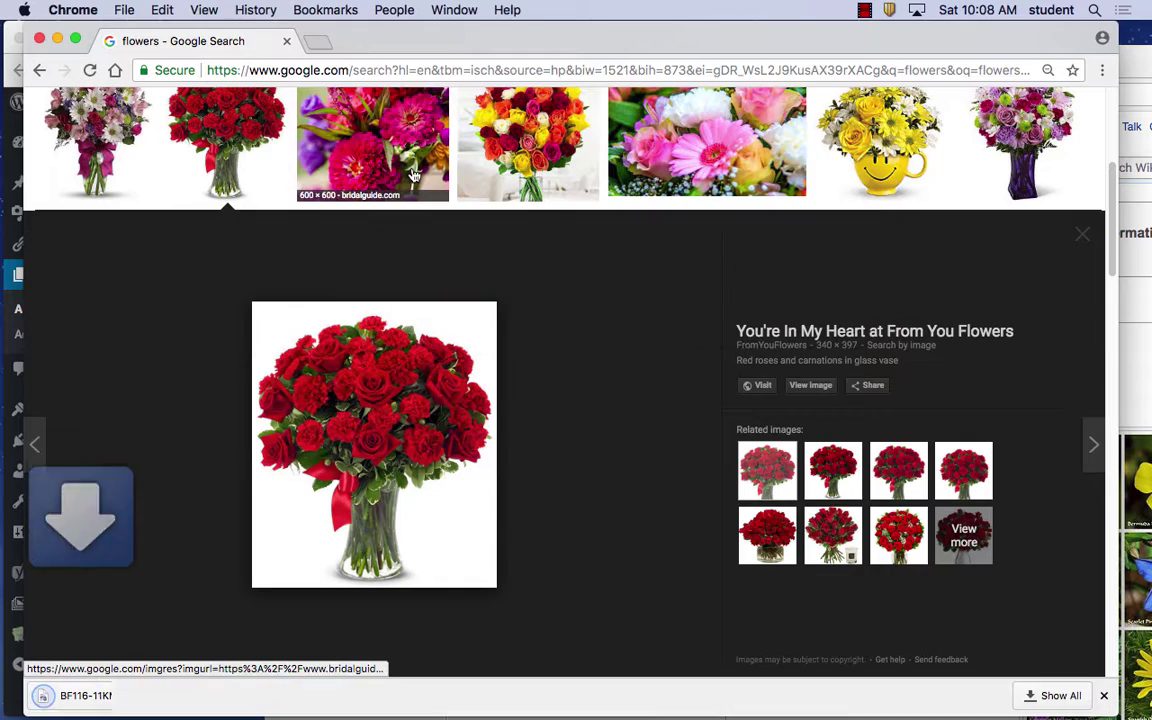
Save the 40 Roses image as NF4016-130116.jpg into the jeffrascov2 Desktop folder
scroll(533, 330, up, 3)
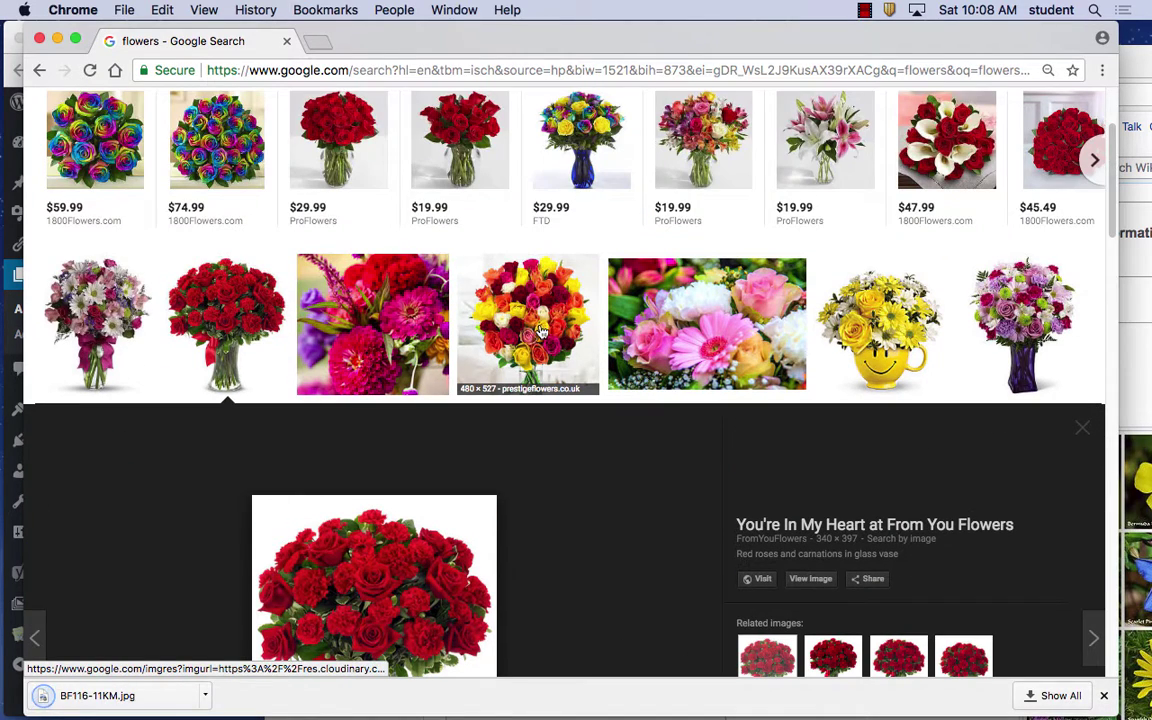
click(533, 330)
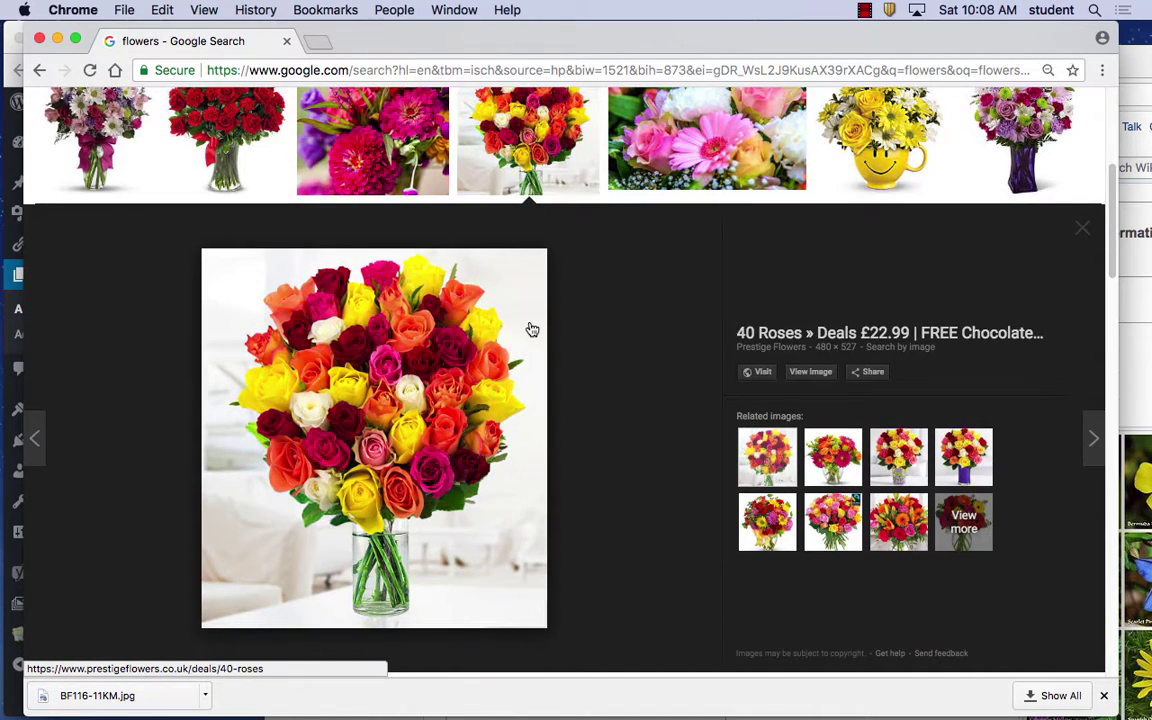
right_click(338, 397)
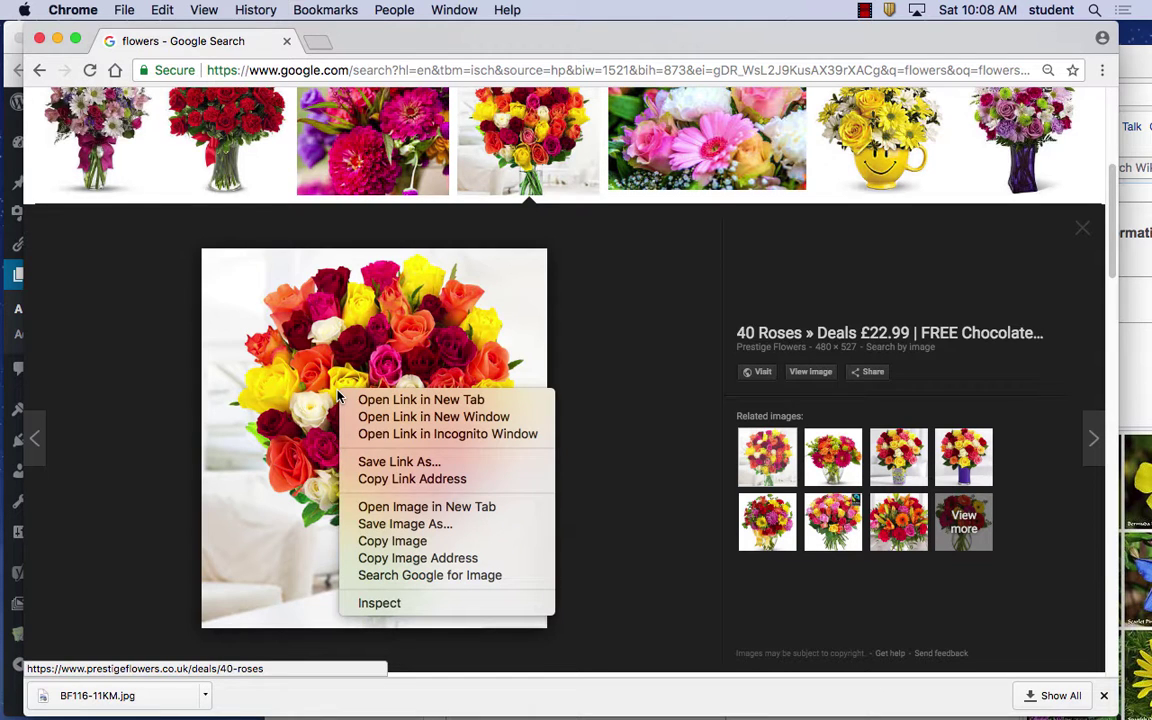
click(409, 524)
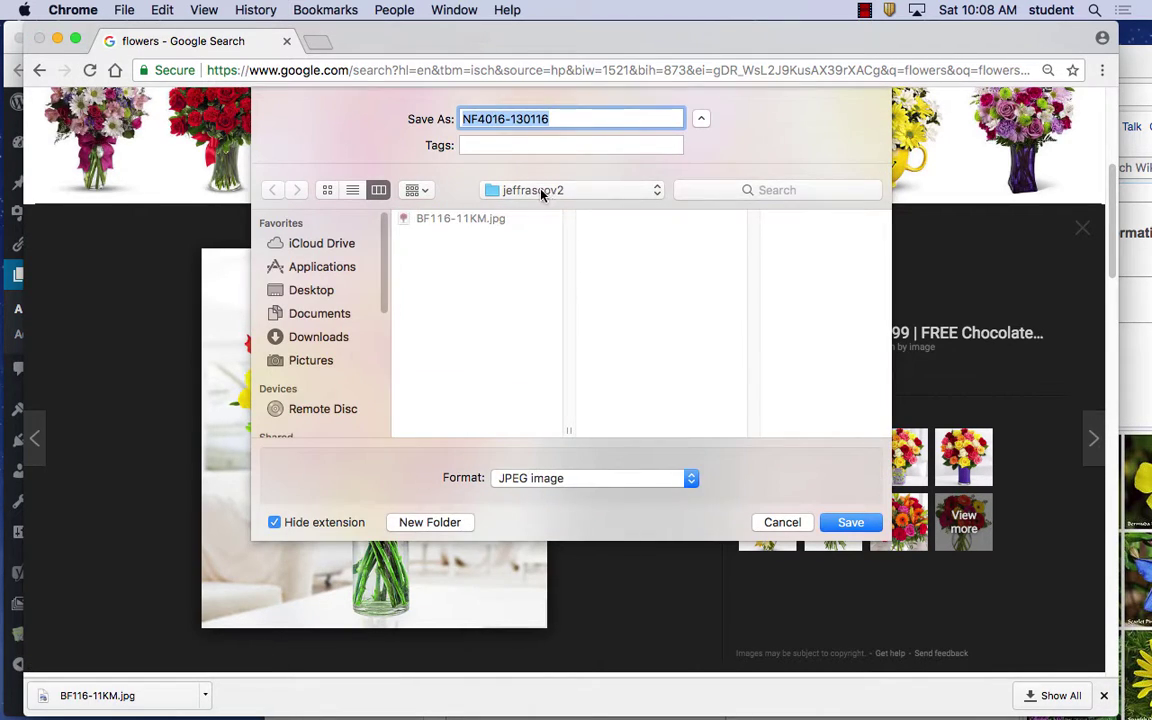
click(702, 120)
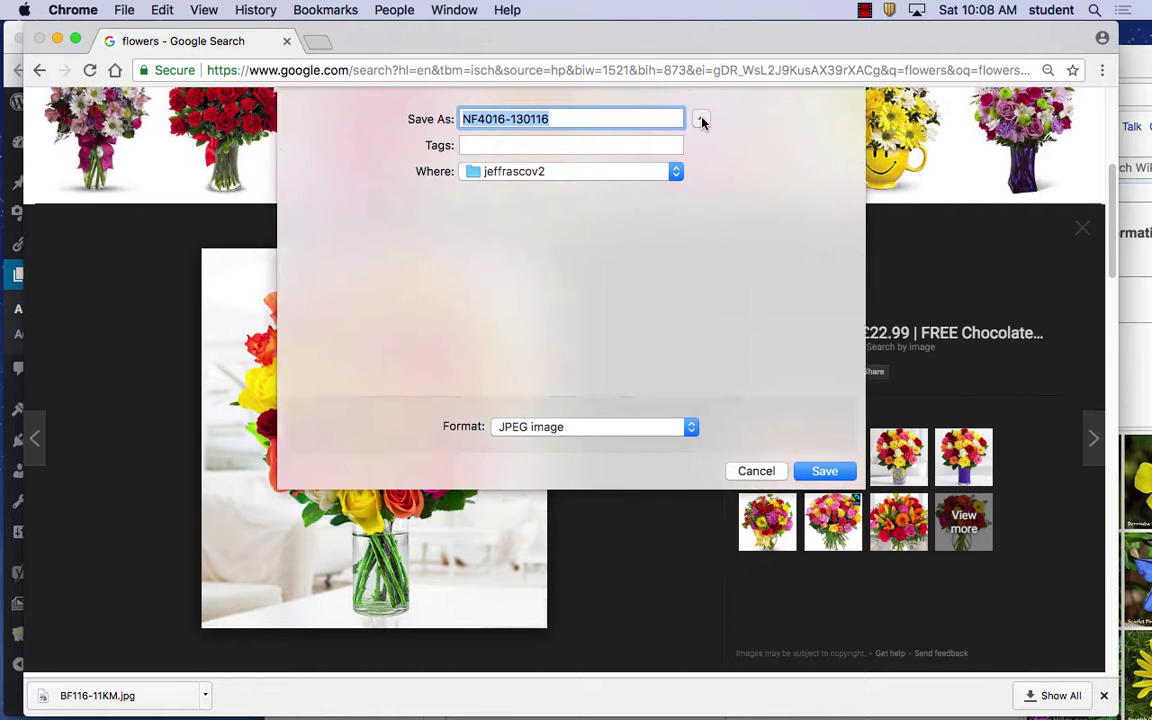
click(703, 120)
click(702, 120)
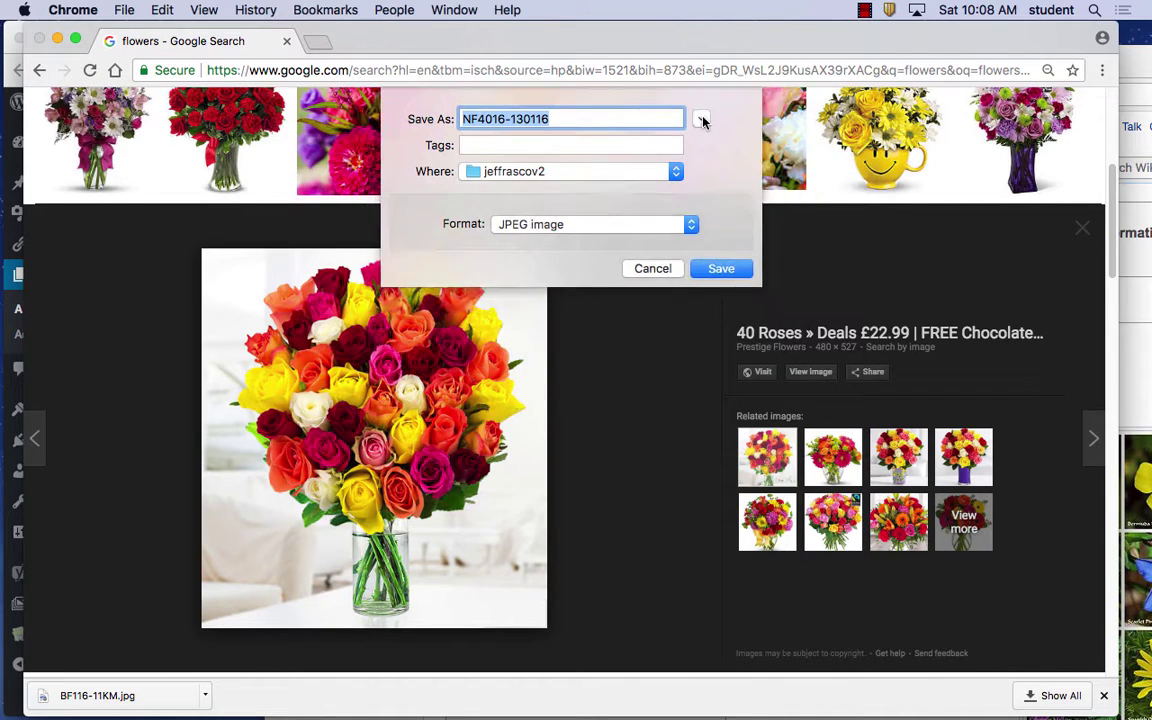
click(700, 120)
click(318, 290)
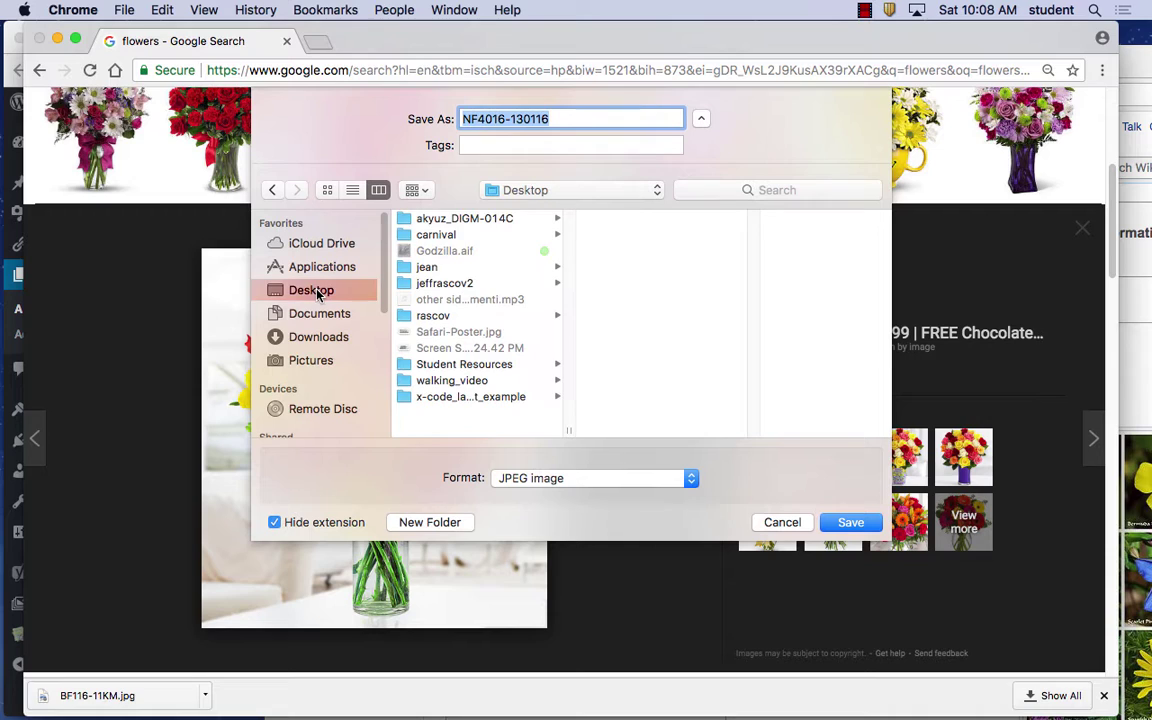
click(470, 285)
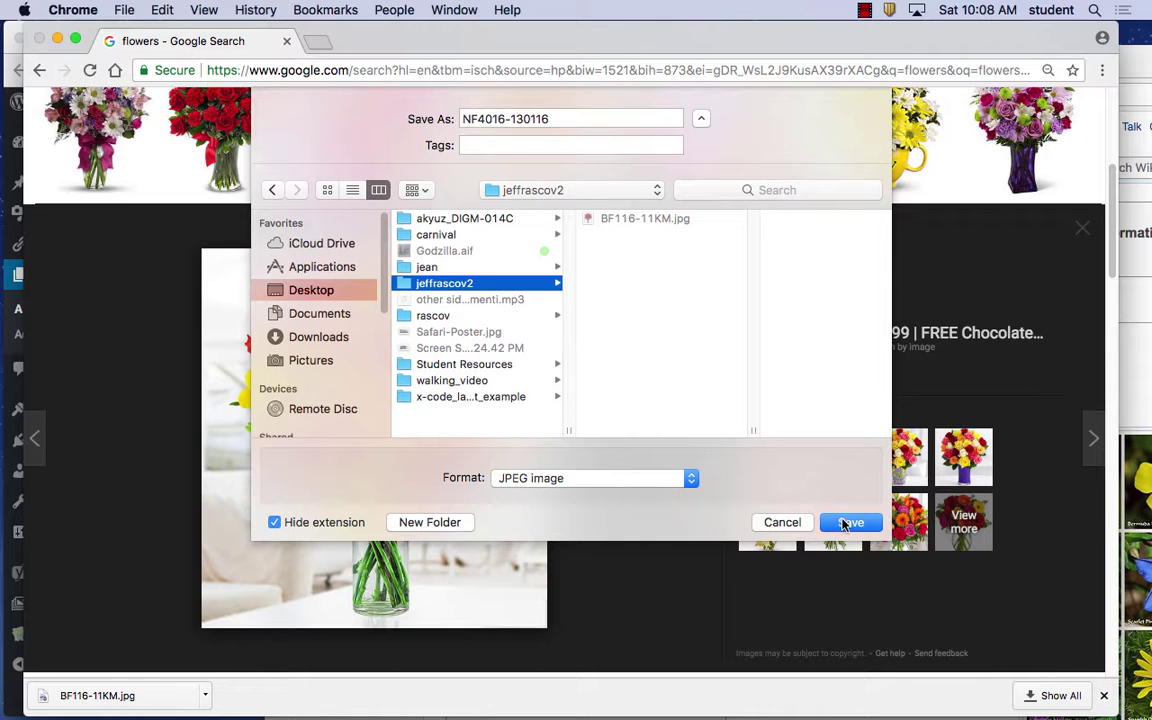
click(848, 523)
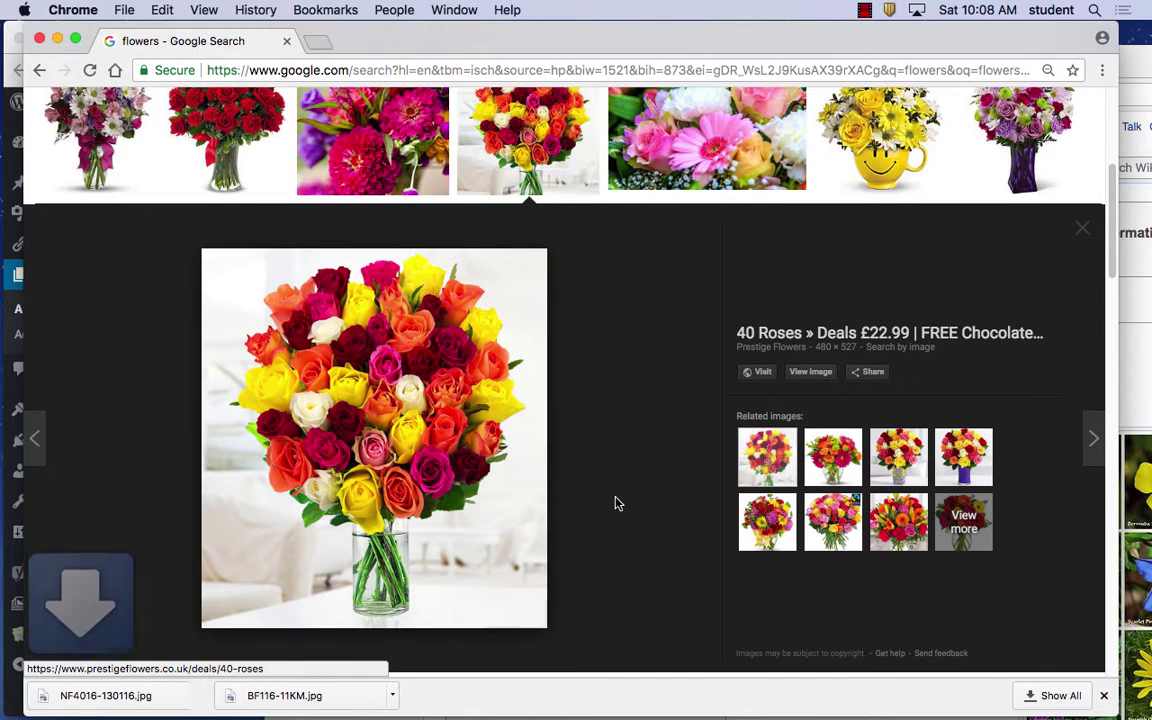
Save the yellow smiley-mug Teleflora bouquet image as a PNG into the folder
click(884, 146)
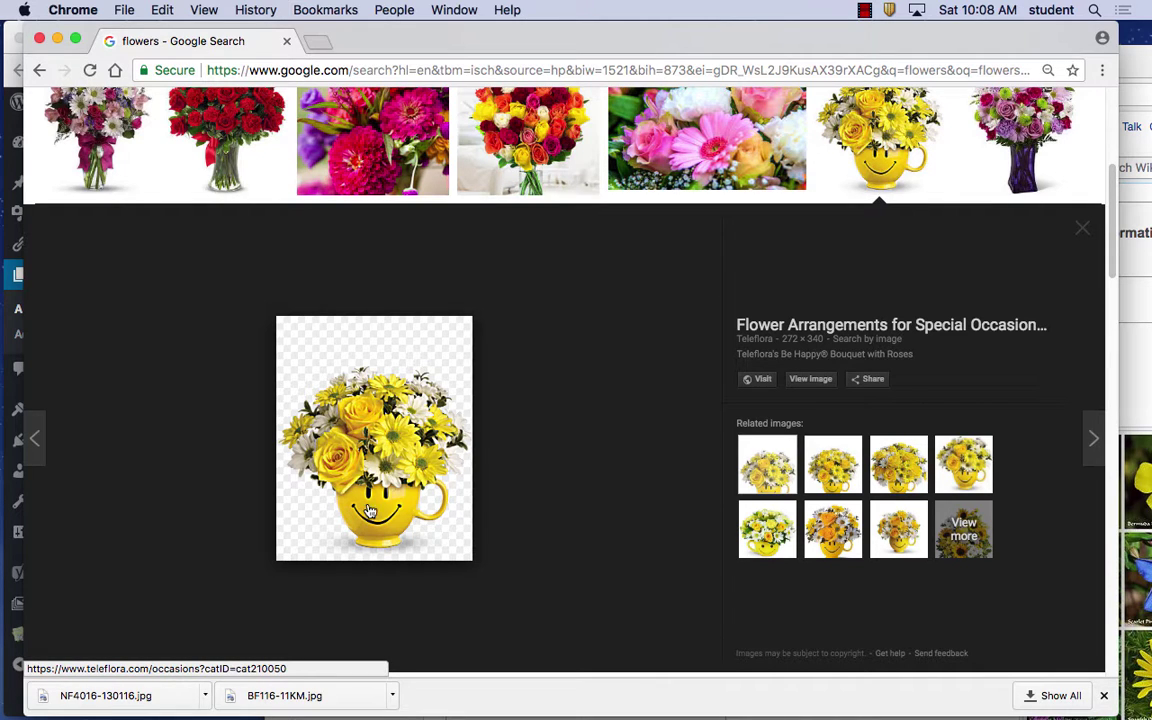
right_click(387, 437)
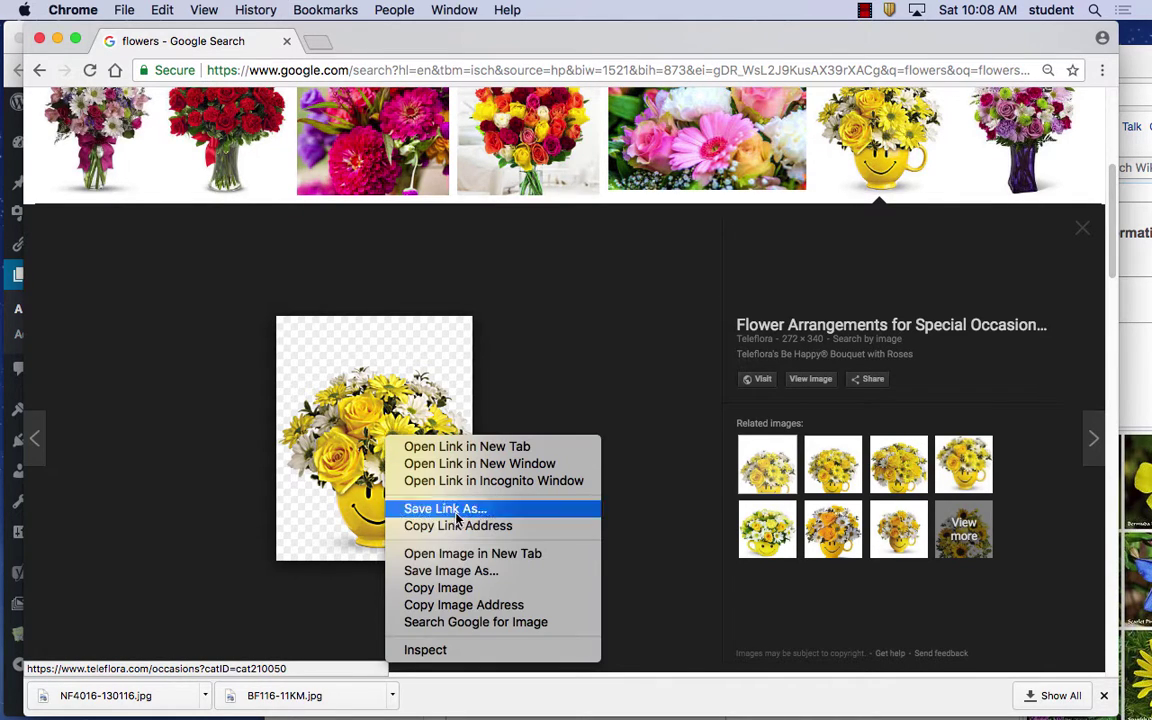
click(472, 572)
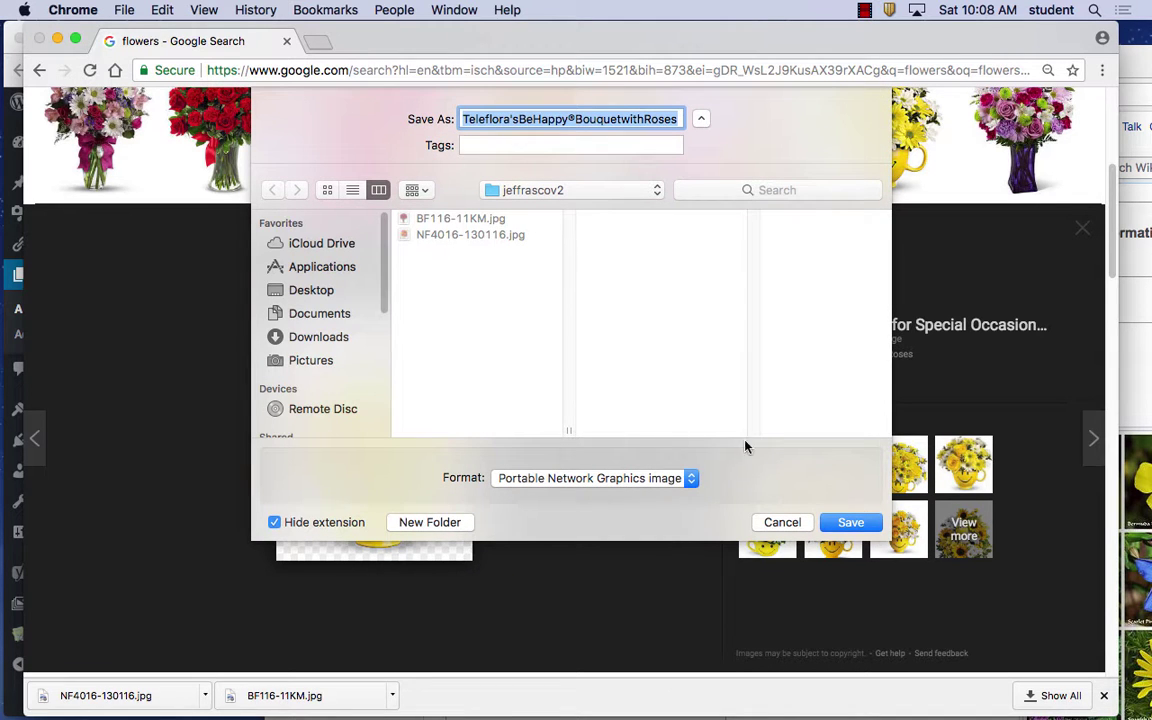
click(848, 523)
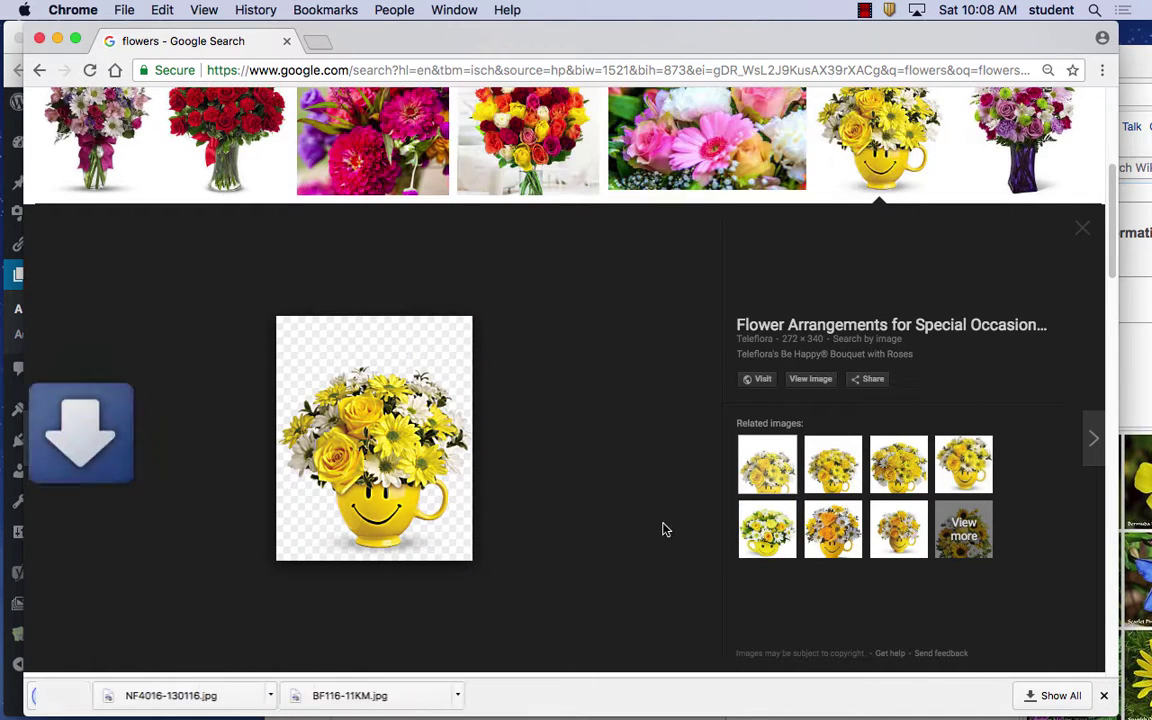
Save the pink plumeria flowers image as 66208.jpg
scroll(663, 527, down, 10)
scroll(621, 531, down, 8)
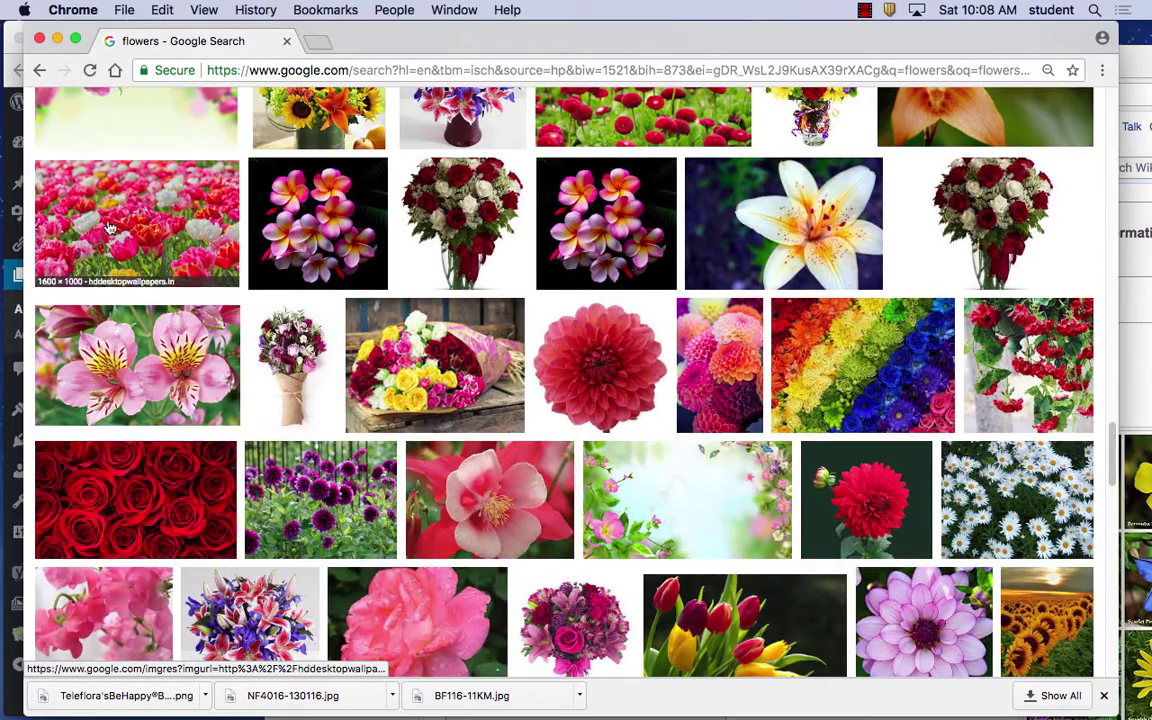
scroll(368, 390, up, 5)
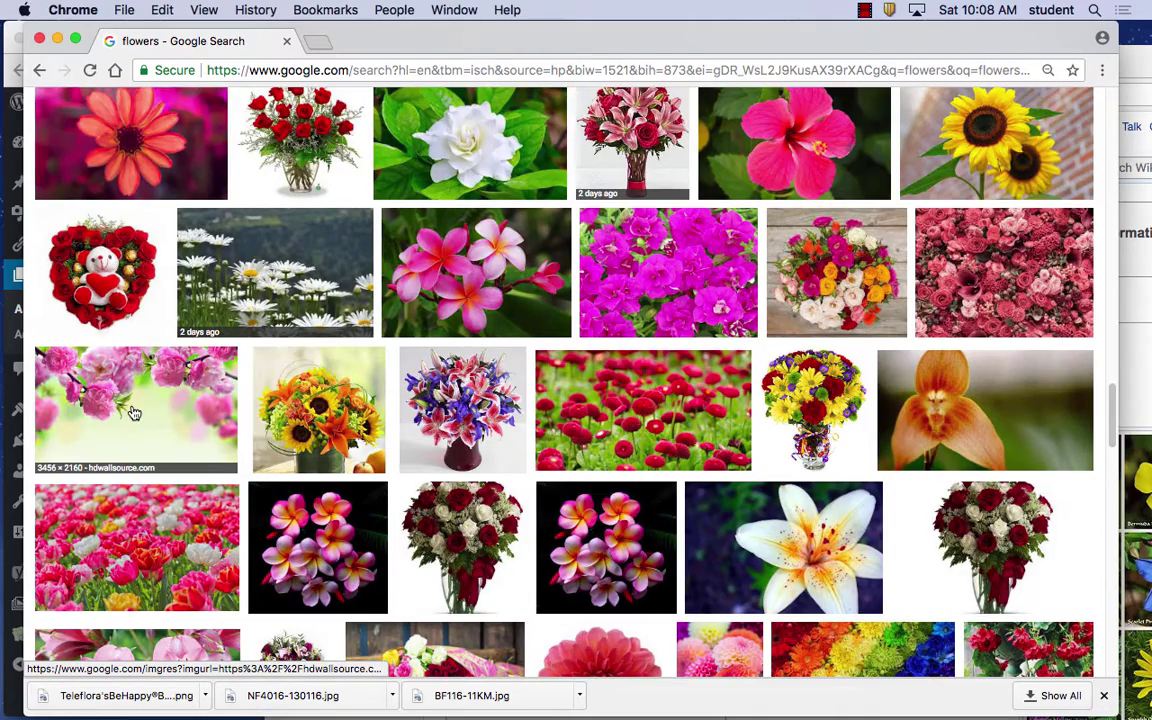
click(322, 540)
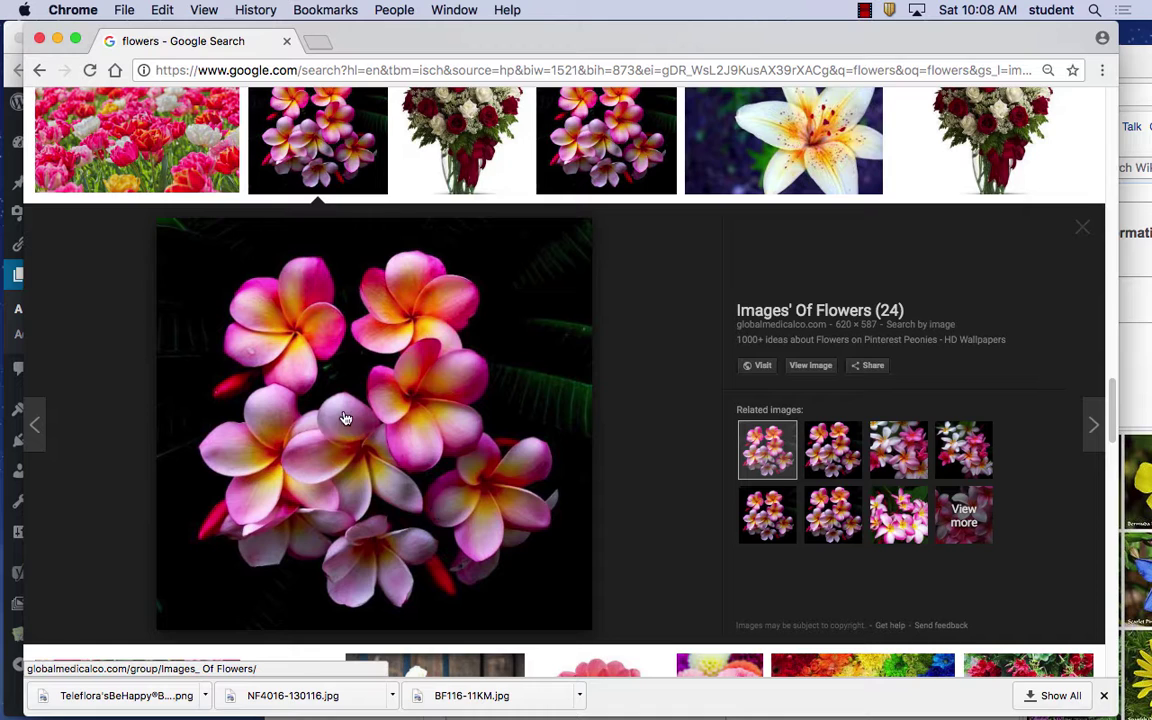
right_click(346, 408)
click(411, 541)
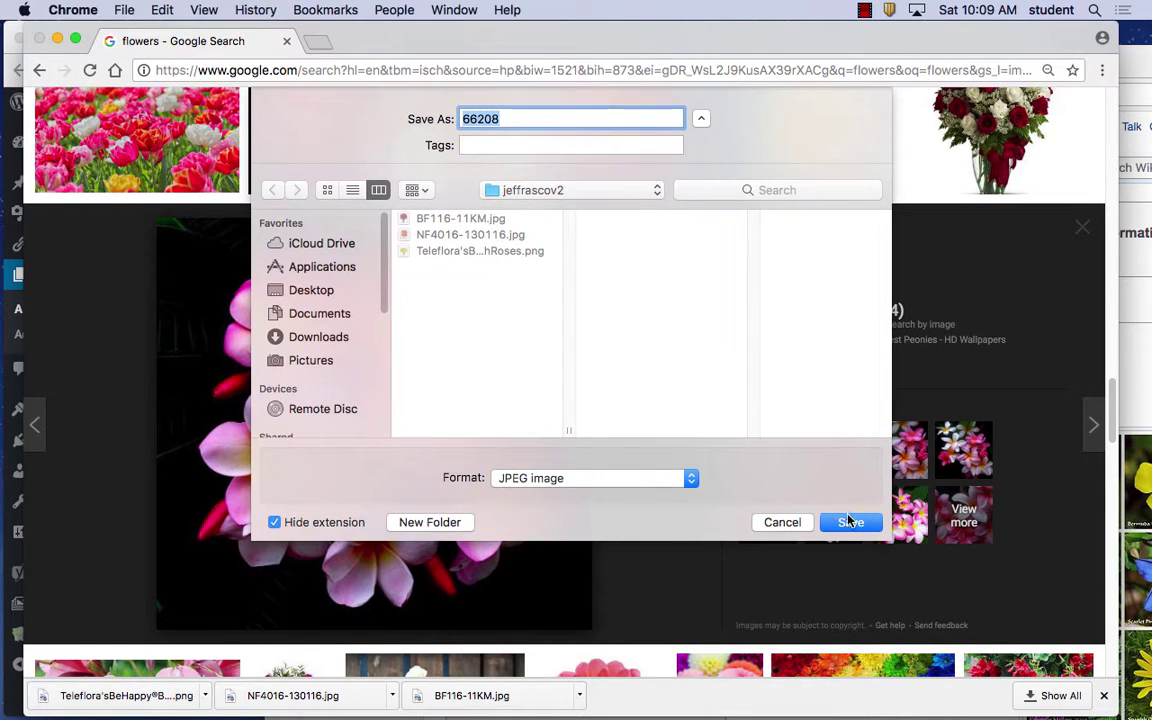
click(850, 522)
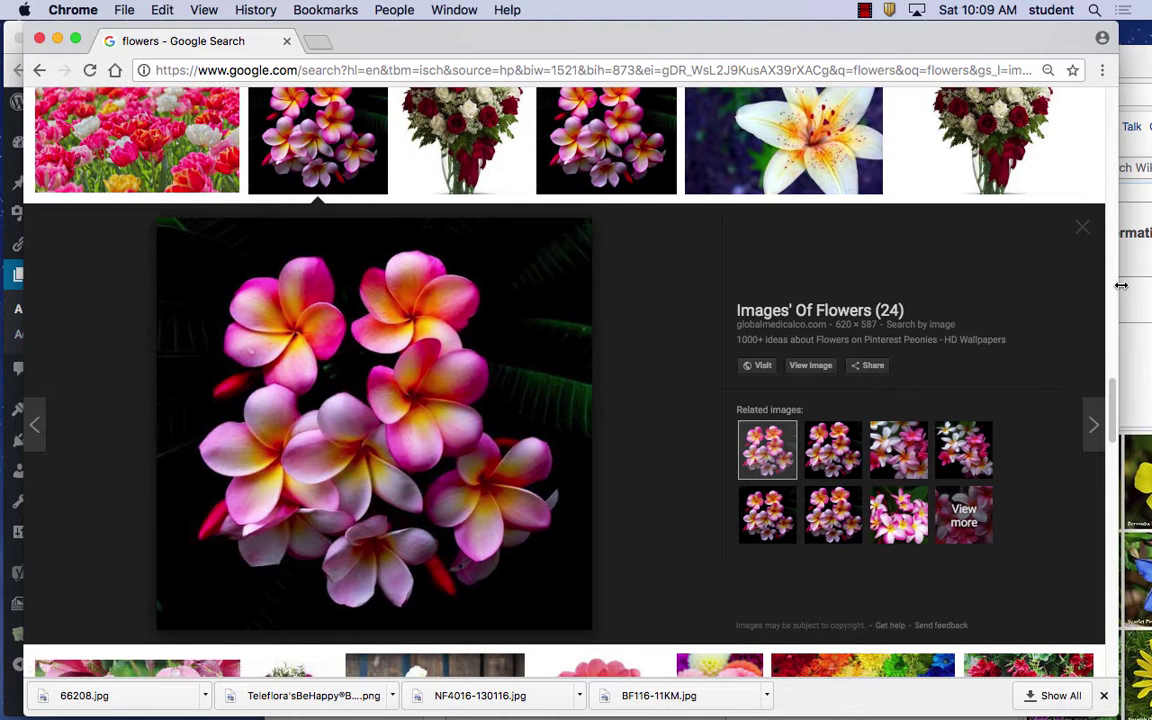
Drag the Google Images window down to reveal the WordPress Edit Page window
click(864, 9)
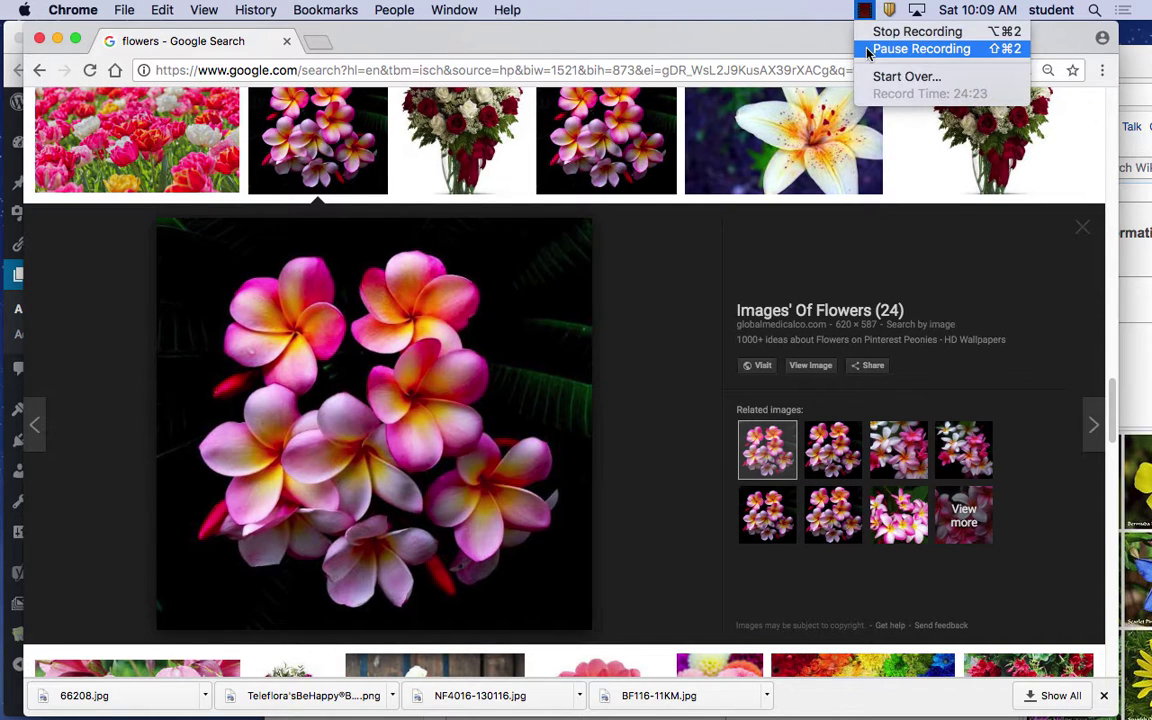
click(868, 49)
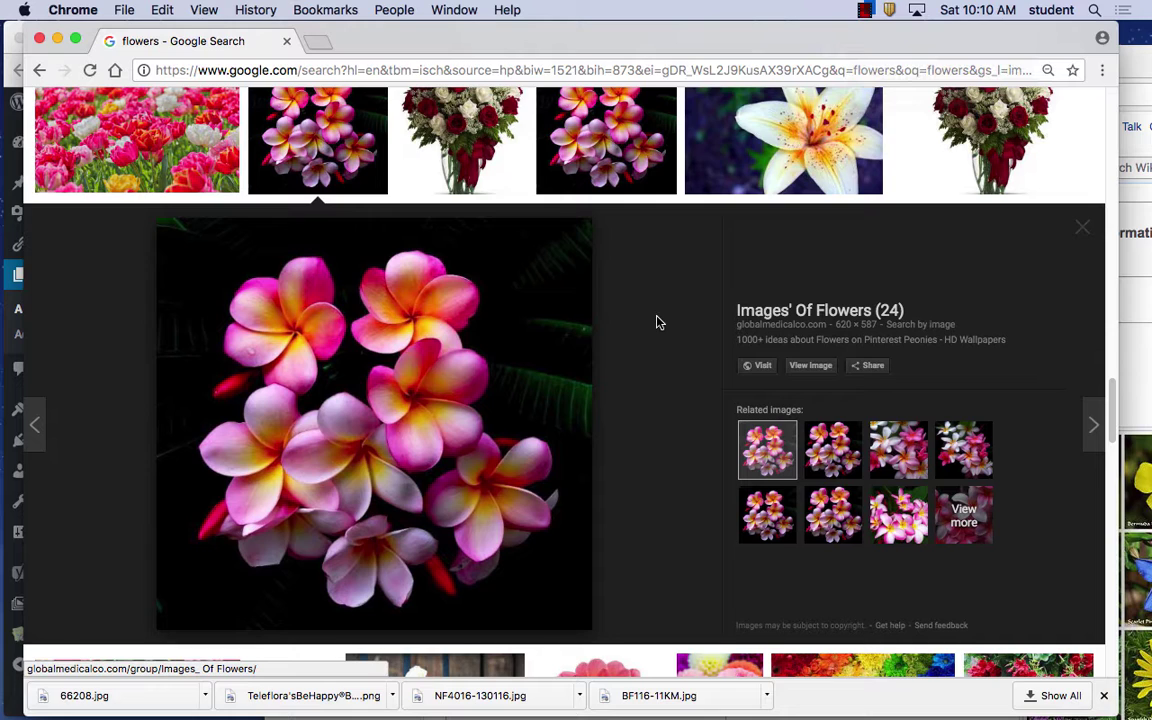
drag(431, 51, 436, 118)
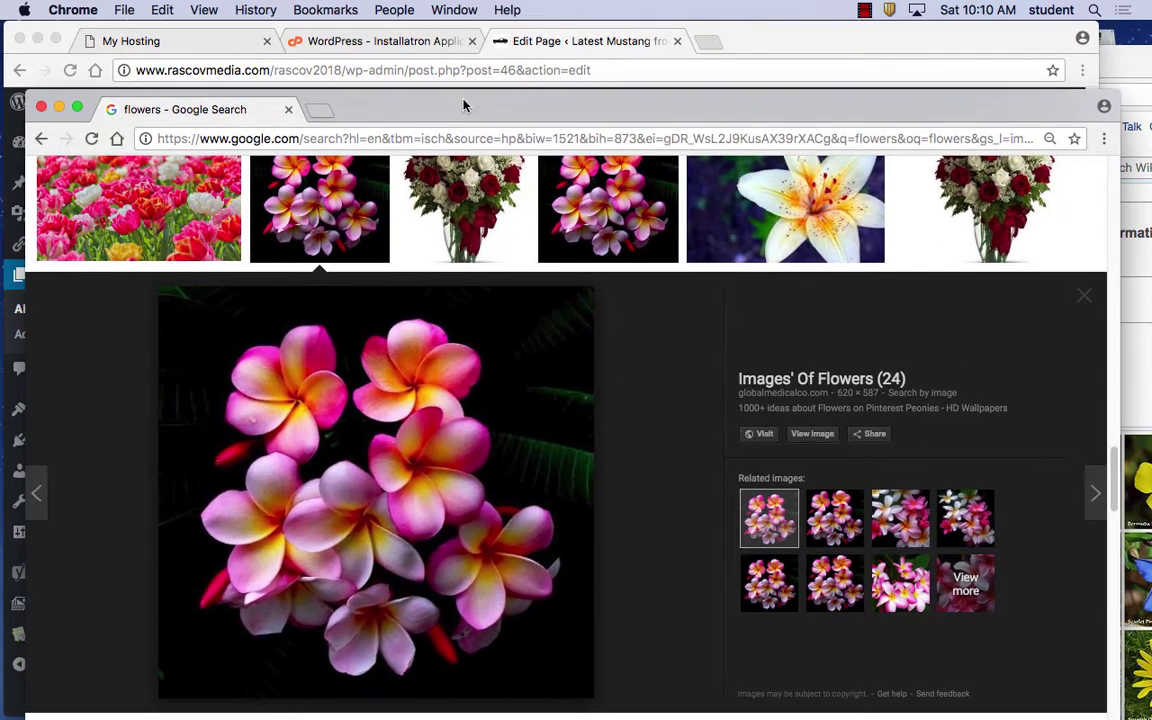
Place the cursor before 'A flower' in the page editor and bring up Add Media
click(571, 41)
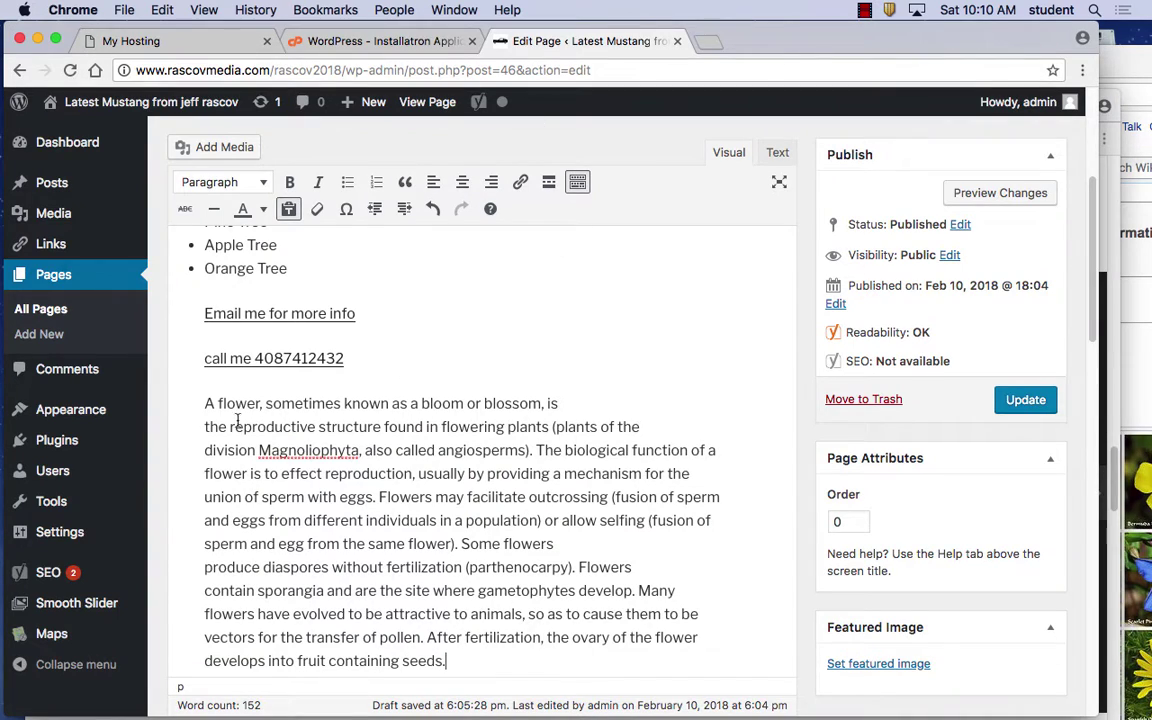
click(205, 403)
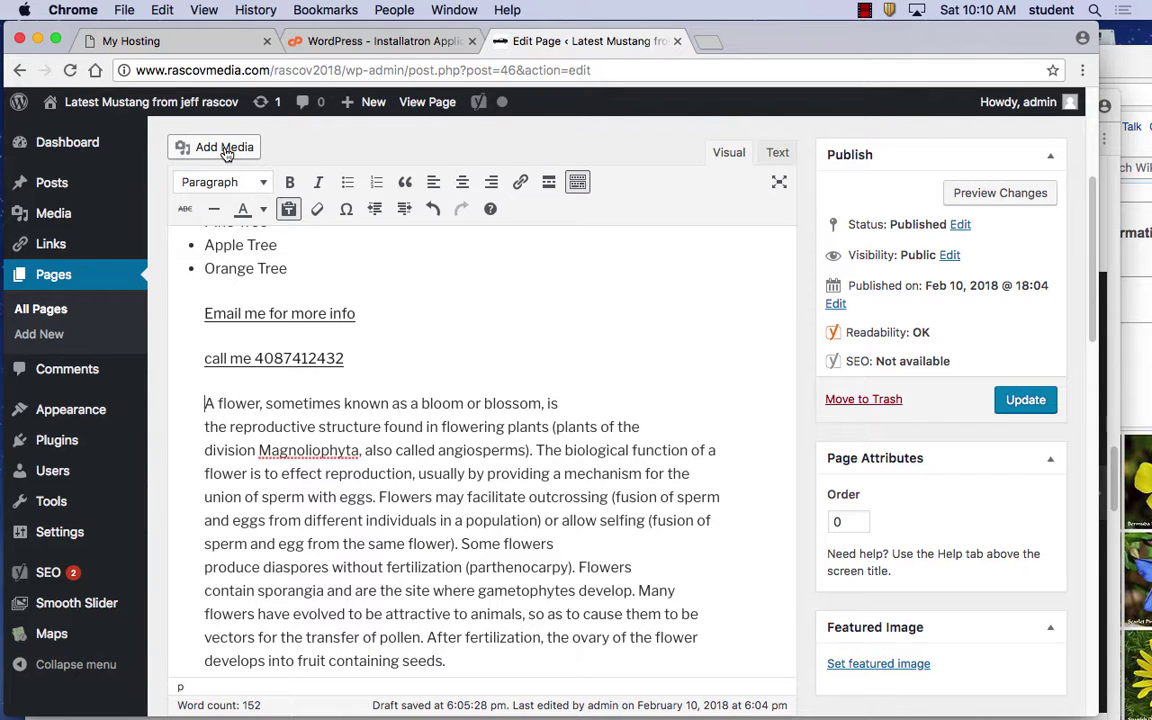
click(225, 152)
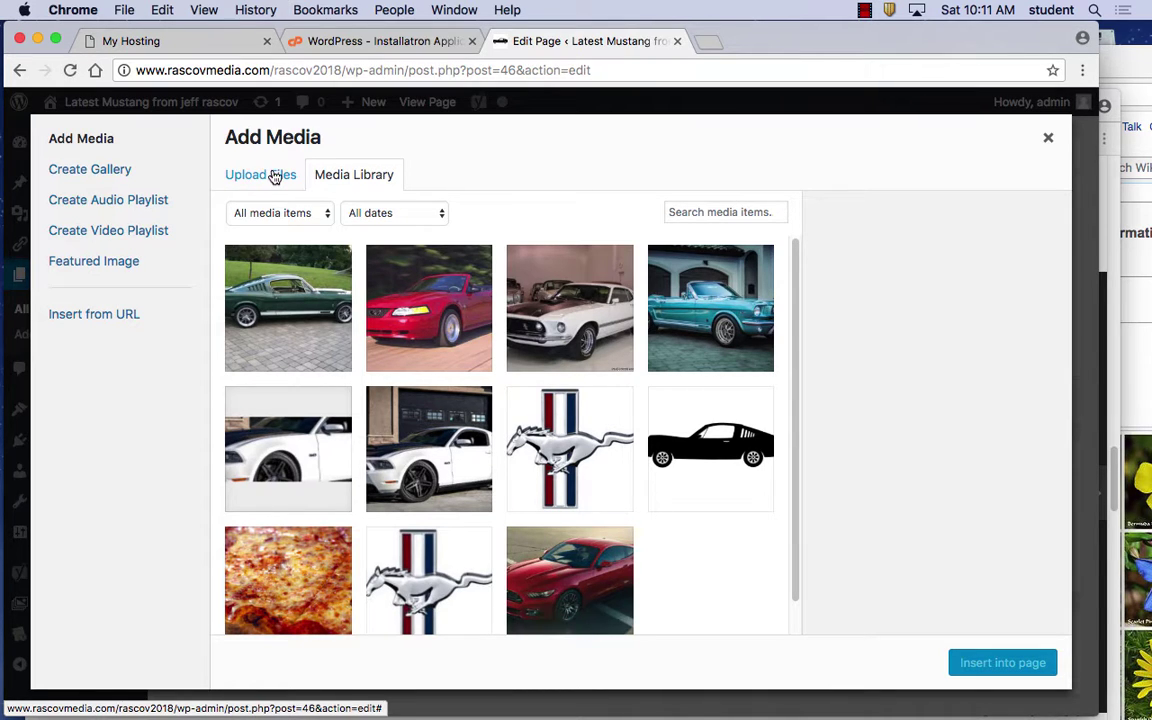
Upload BF116-11KM.jpg from the jeffrascov2 folder into the media library
click(258, 176)
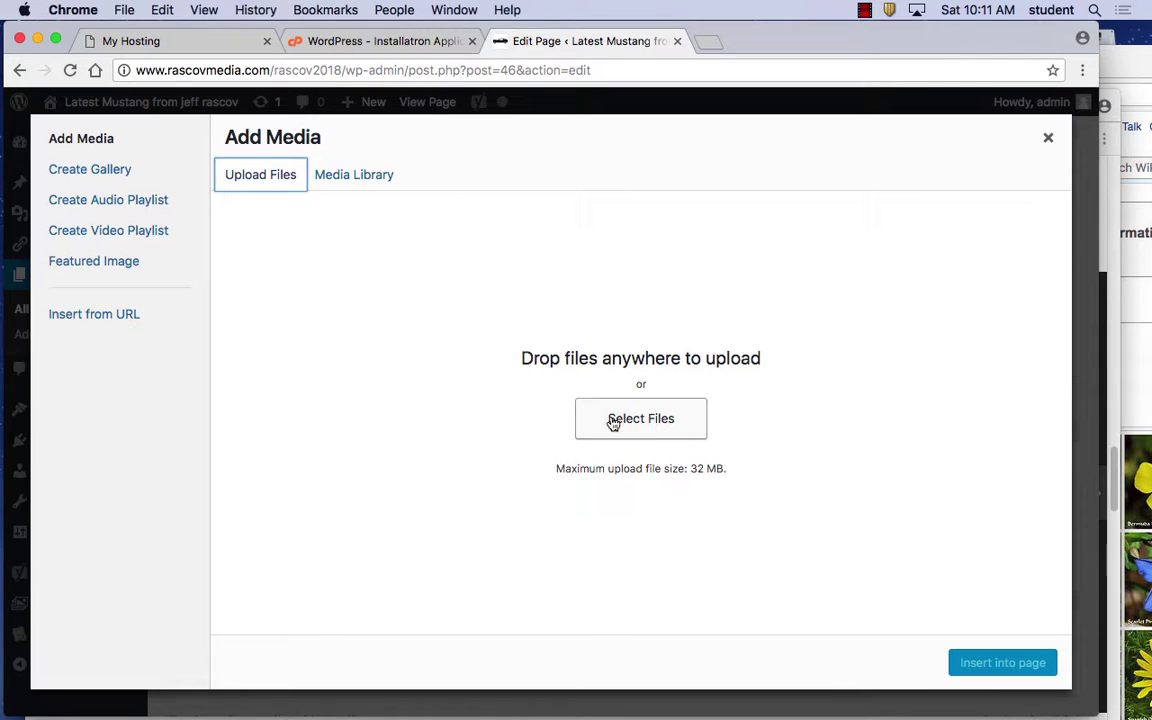
click(622, 418)
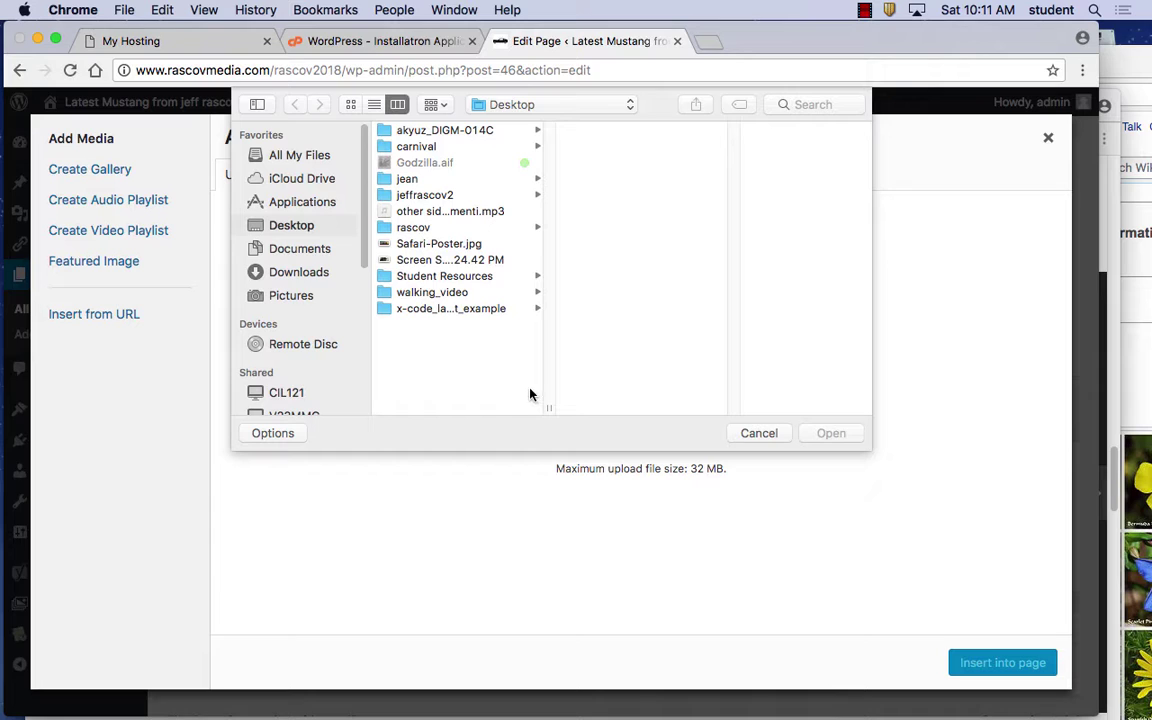
click(452, 198)
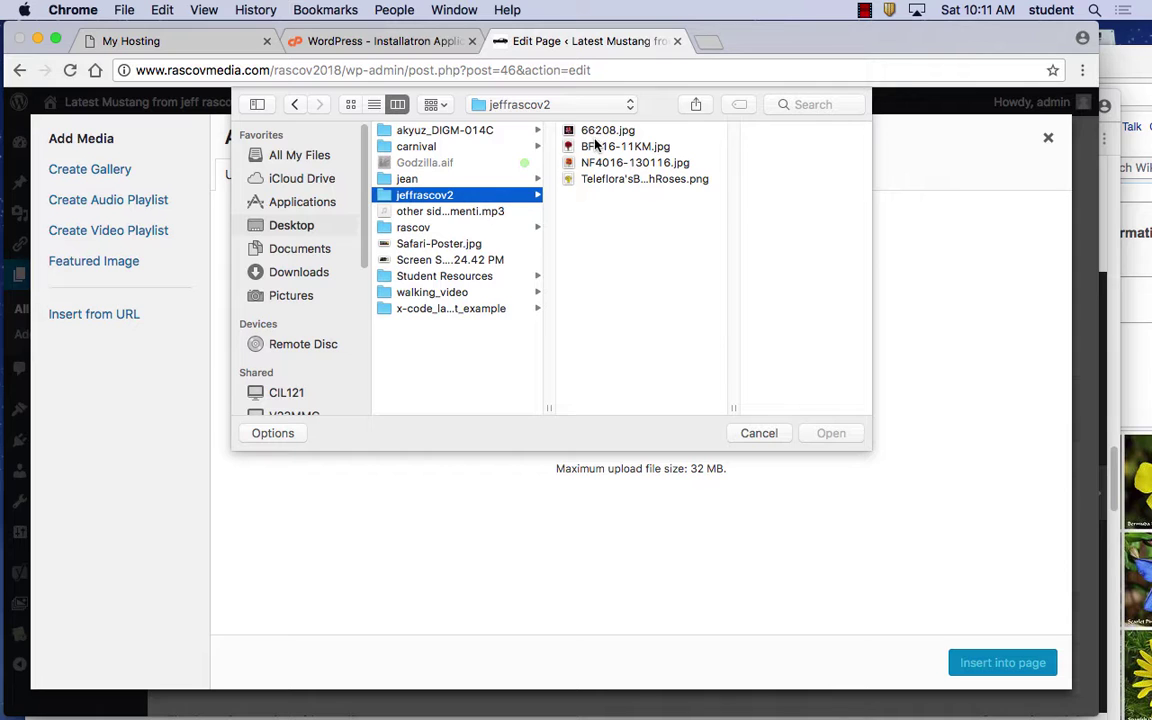
click(597, 147)
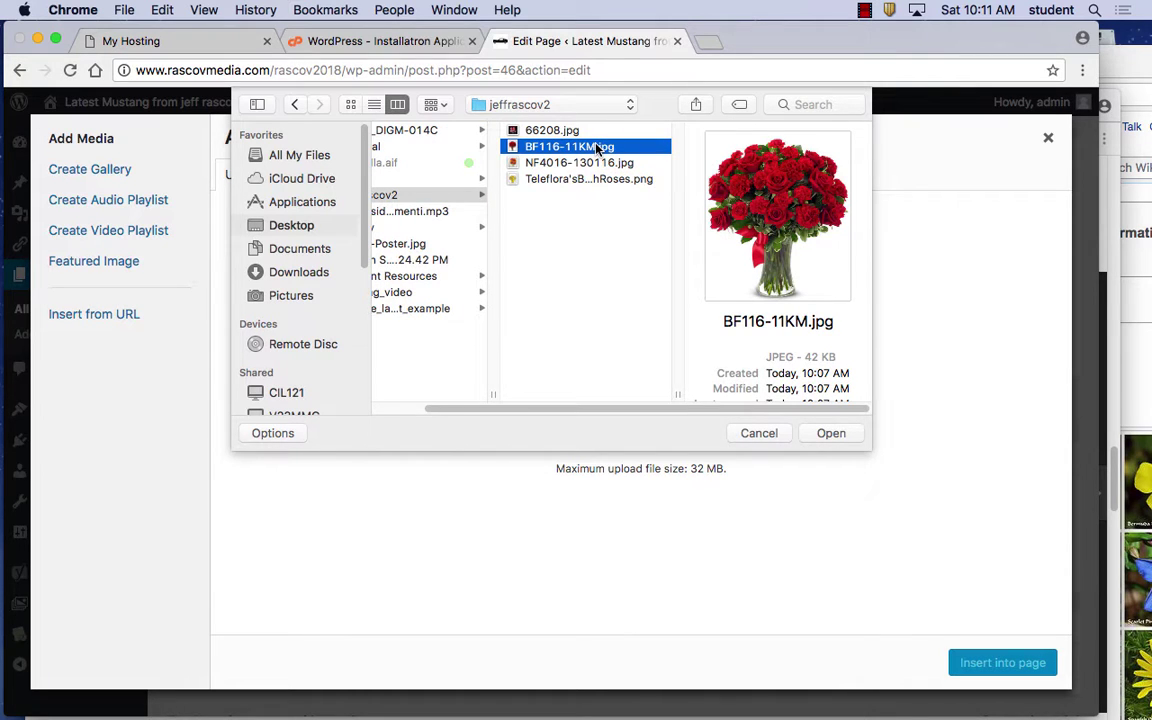
click(833, 433)
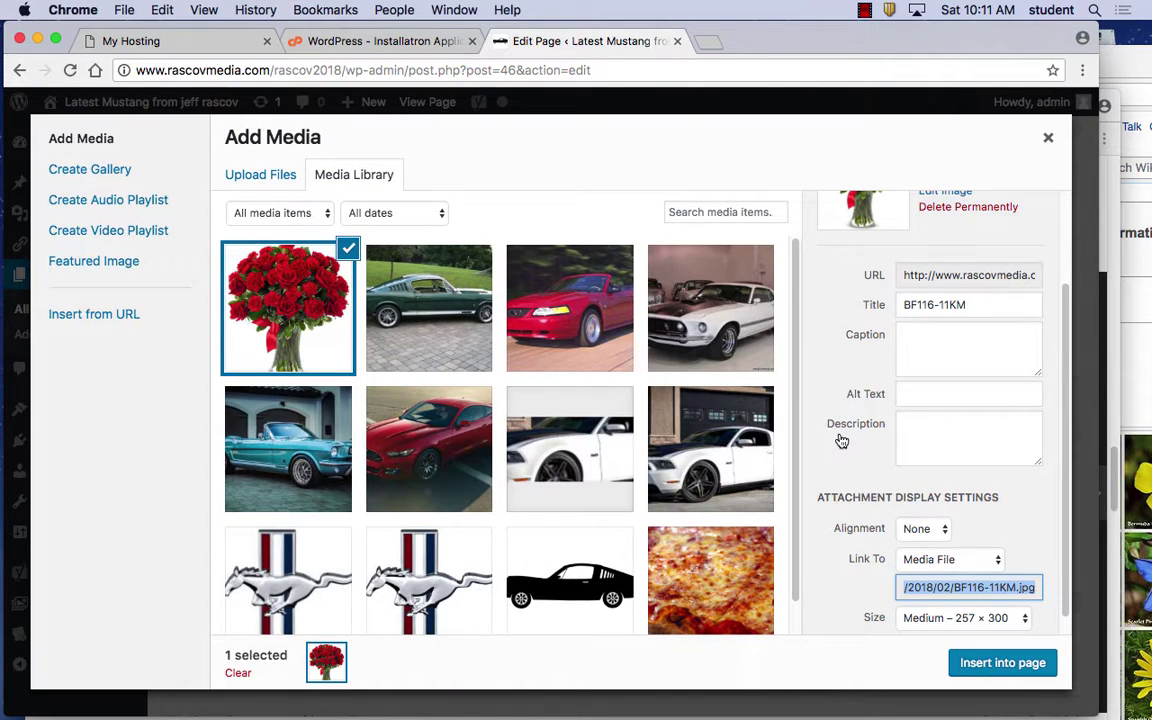
Set the rose image's alt text to 'flowers' and insert it into the page
click(926, 391)
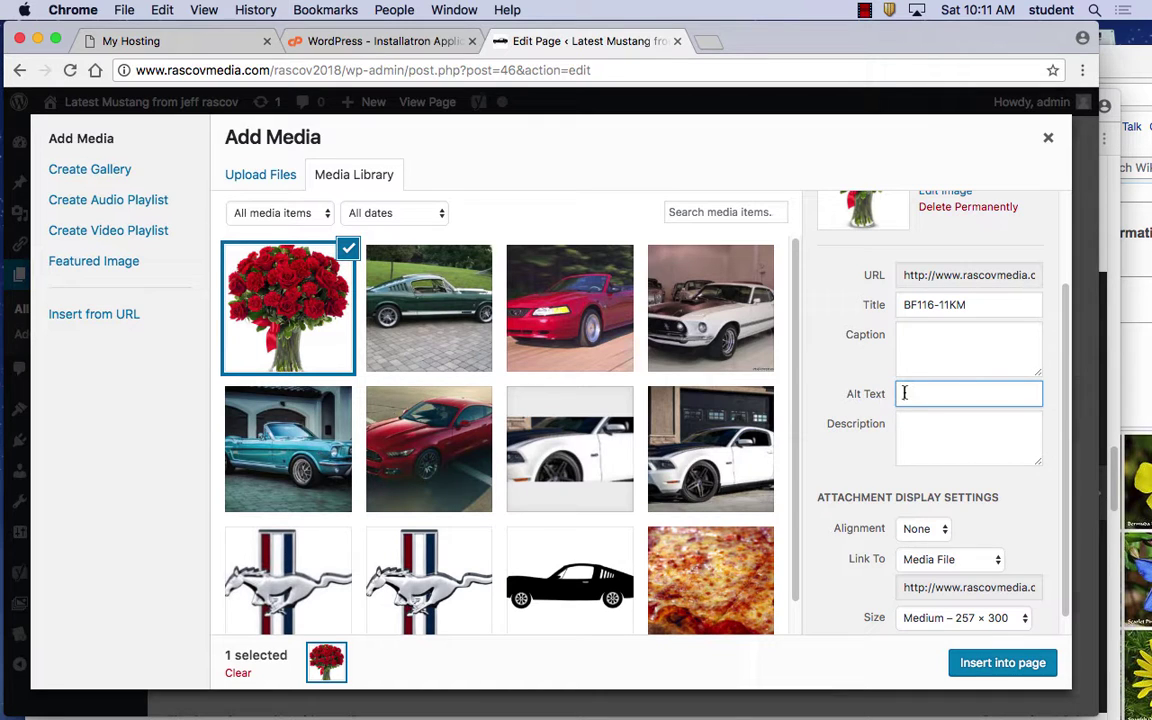
text(flowers)
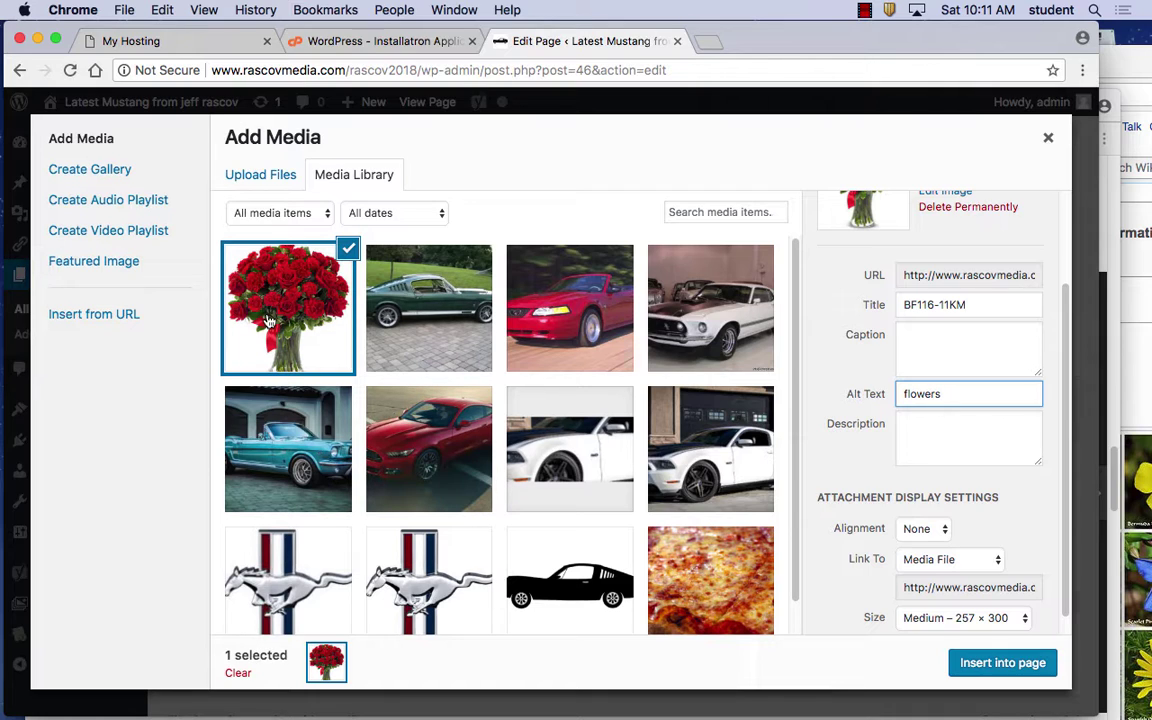
drag(957, 393, 888, 399)
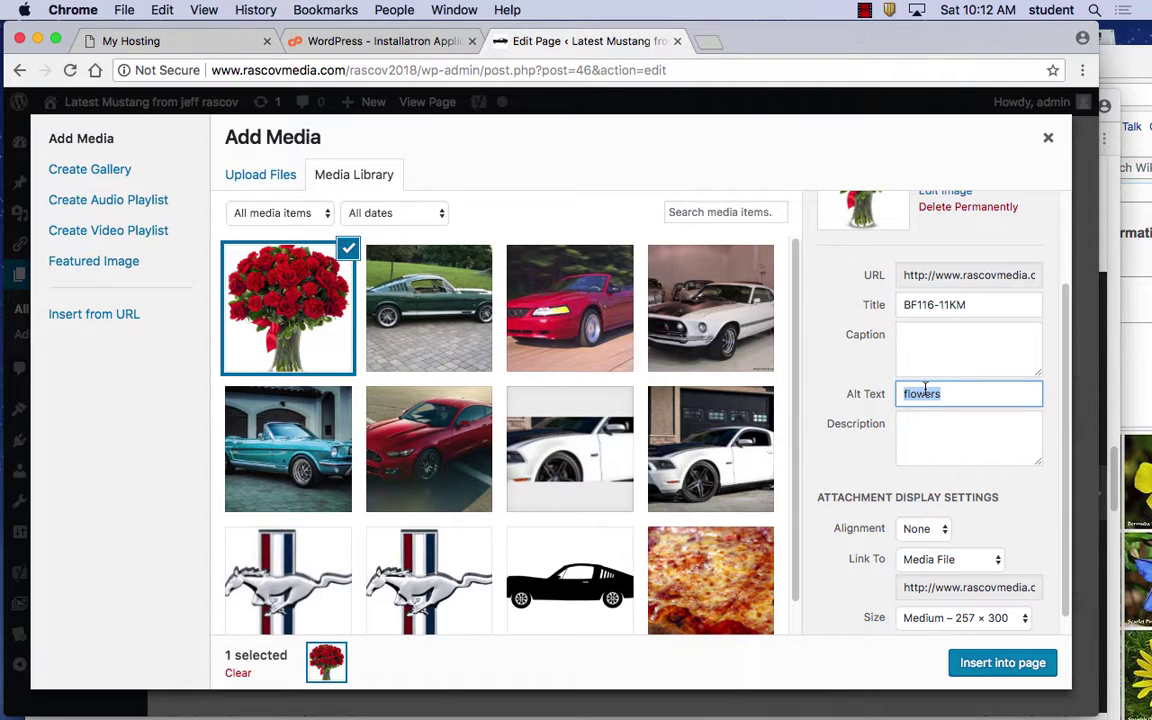
click(1004, 662)
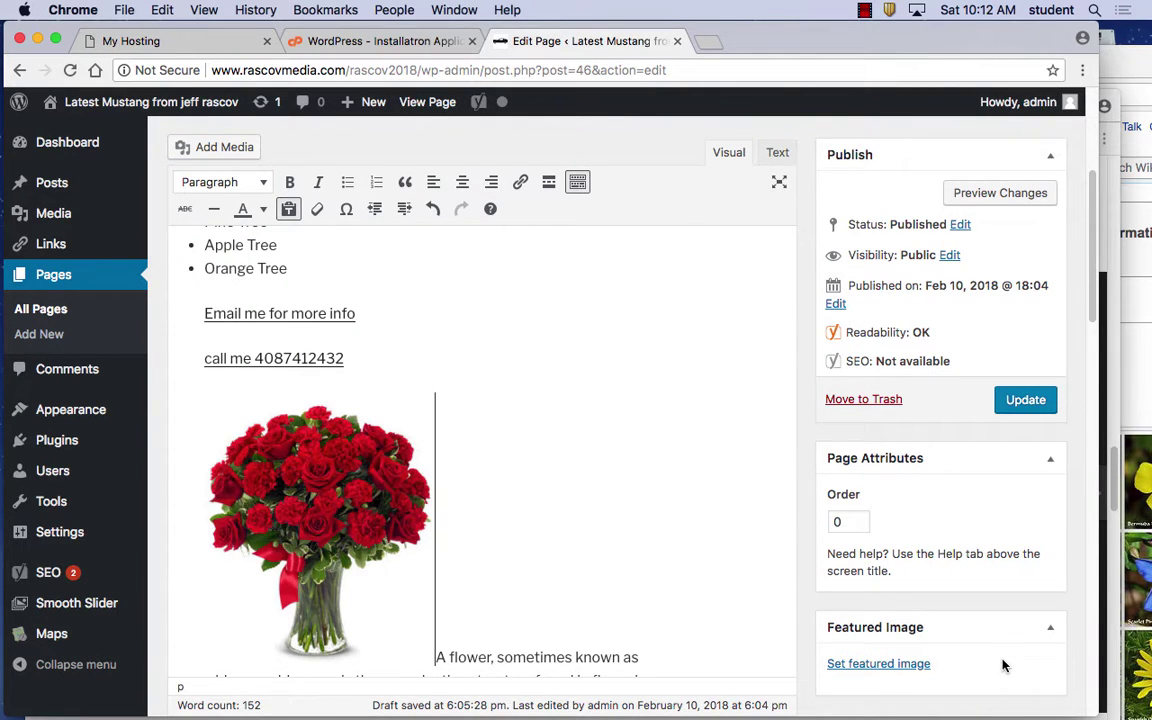
Set the red rose bouquet image to Align left beside the flower paragraph
scroll(694, 612, down, 3)
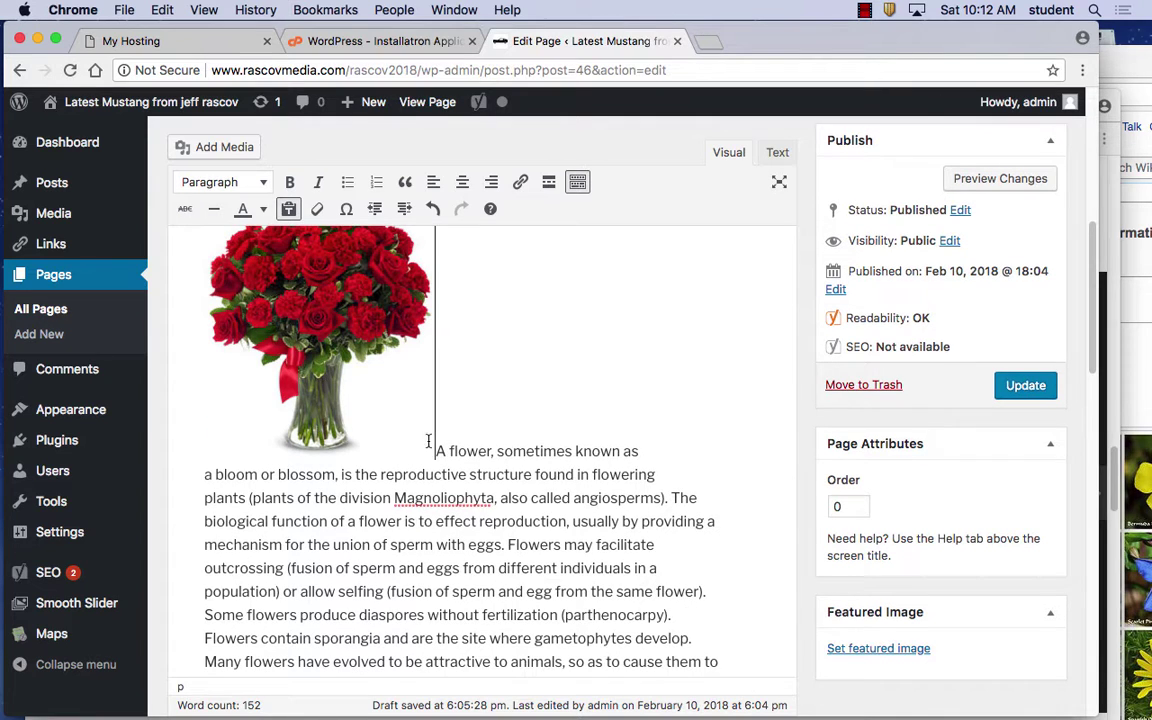
scroll(614, 503, up, 2)
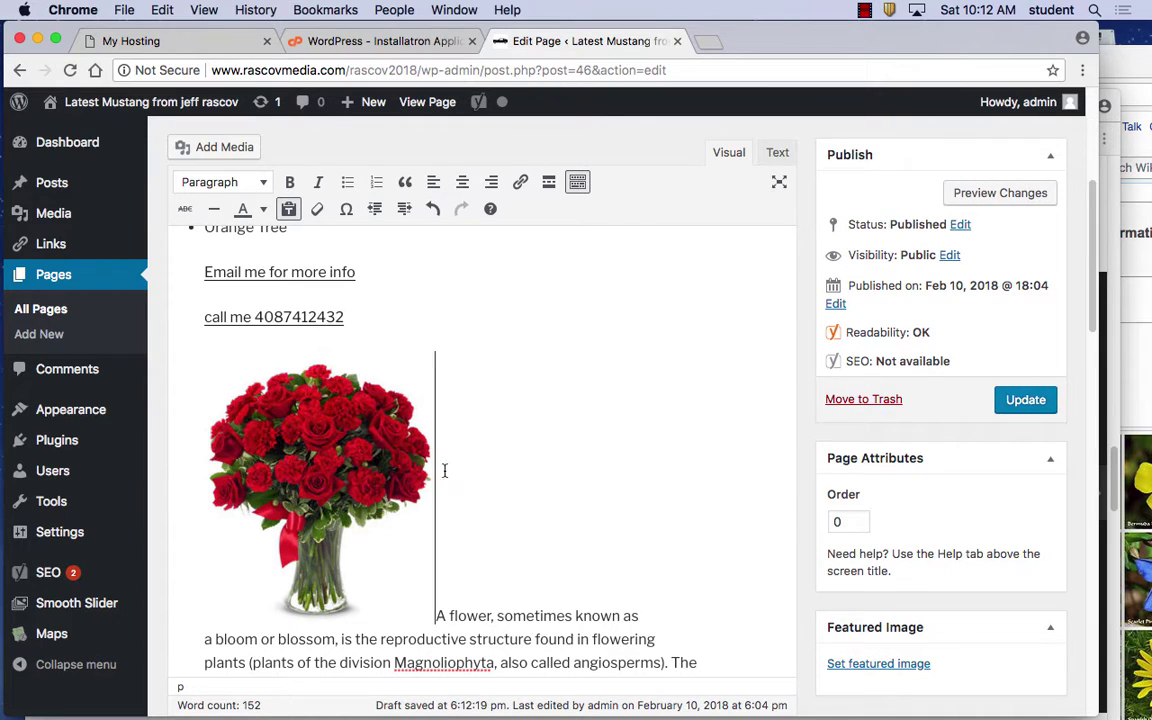
click(341, 439)
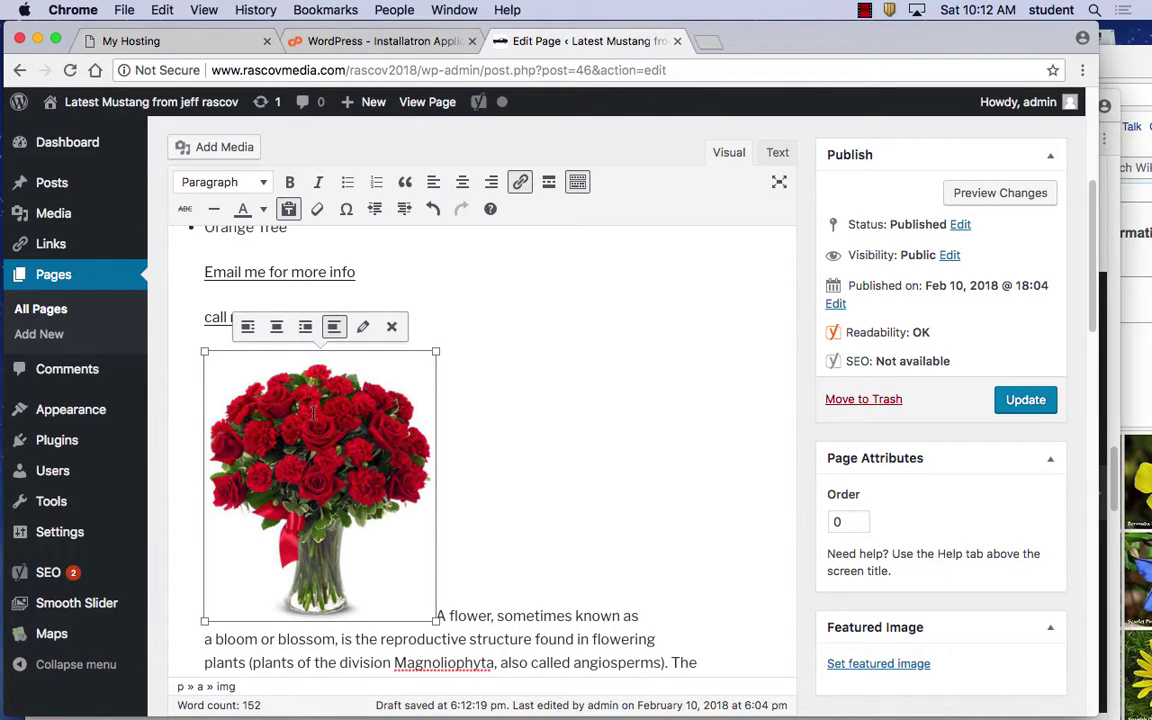
click(249, 331)
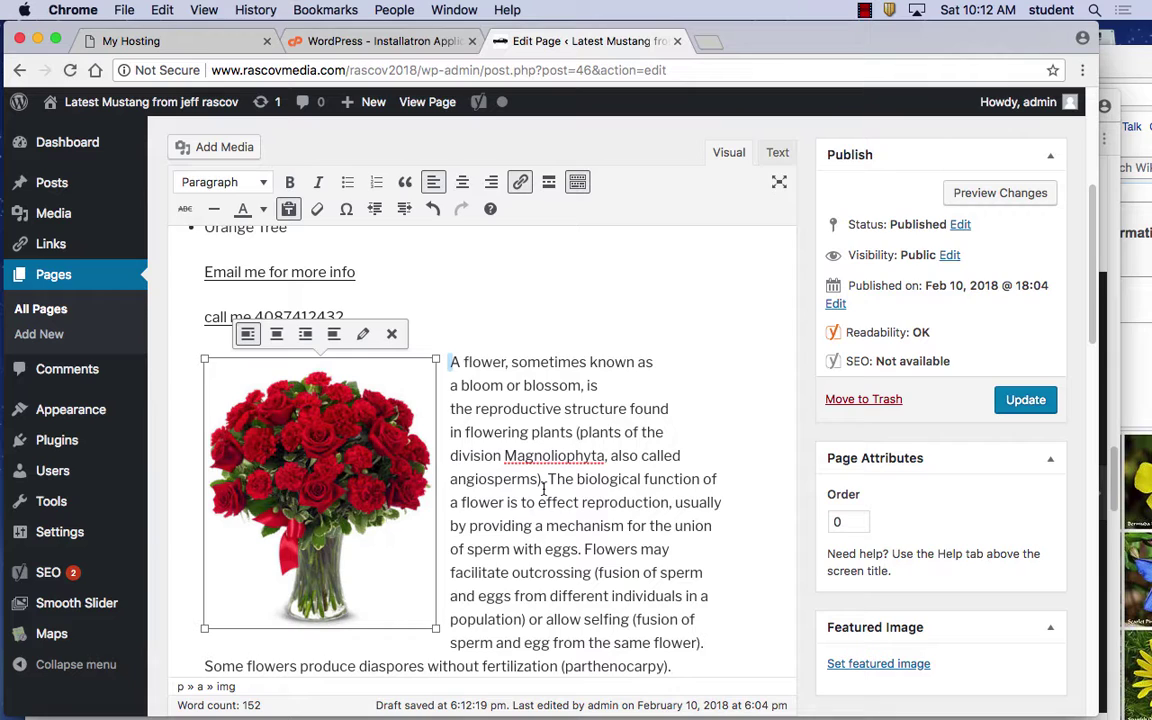
Dismiss the plain-text paste notice and review the text wrapping around the image
scroll(538, 492, up, 3)
scroll(538, 492, up, 1)
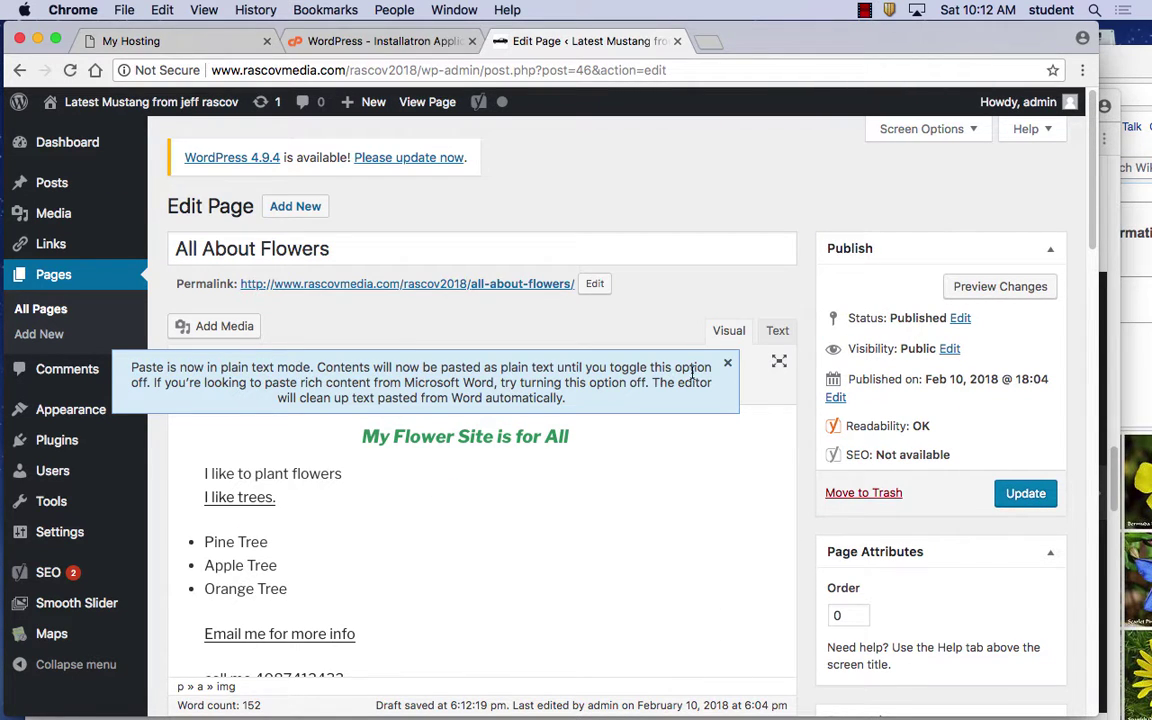
click(727, 363)
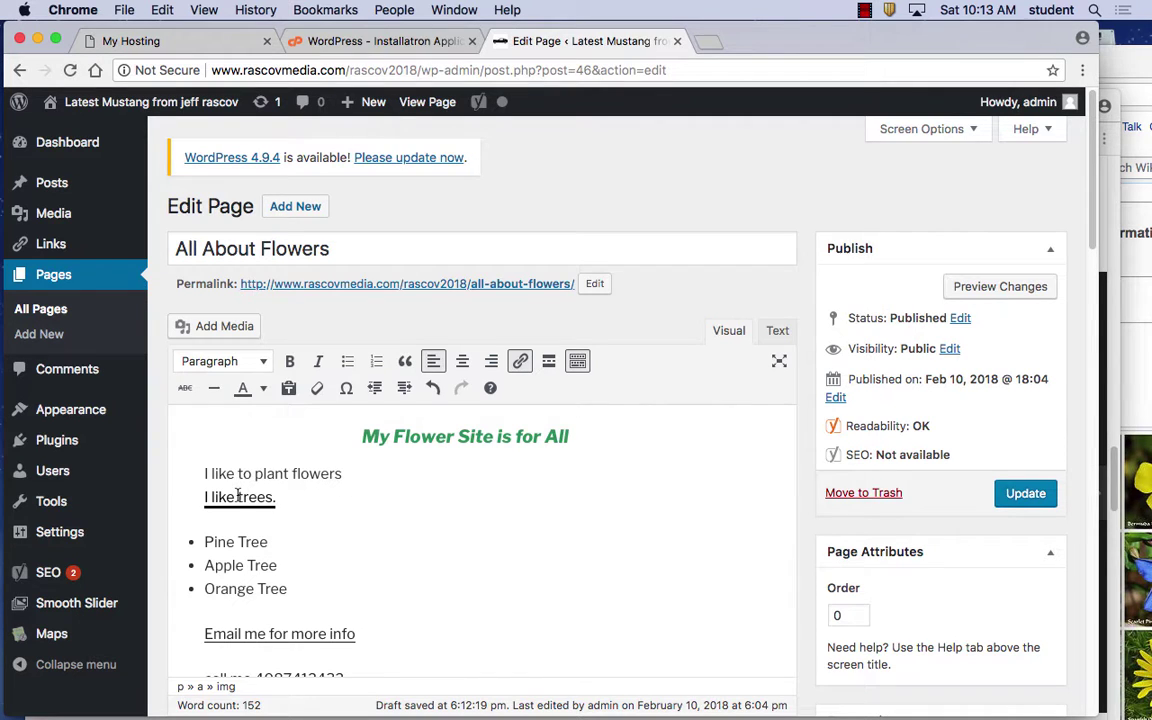
scroll(330, 550, down, 1)
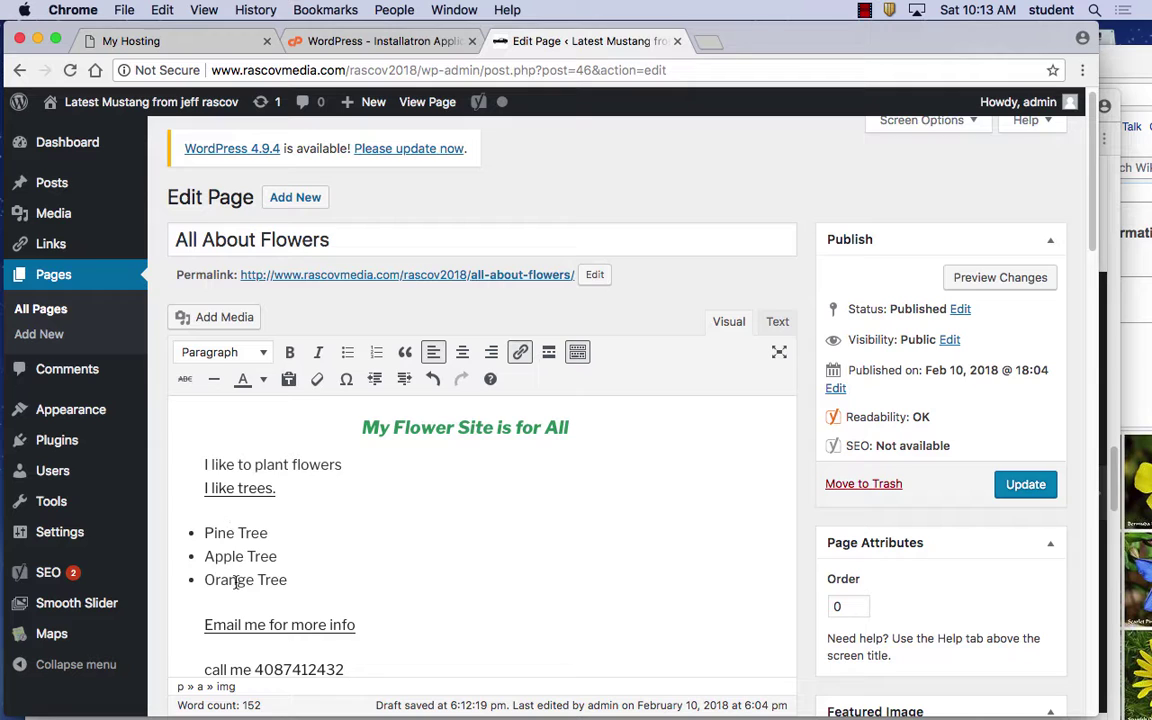
scroll(399, 579, down, 4)
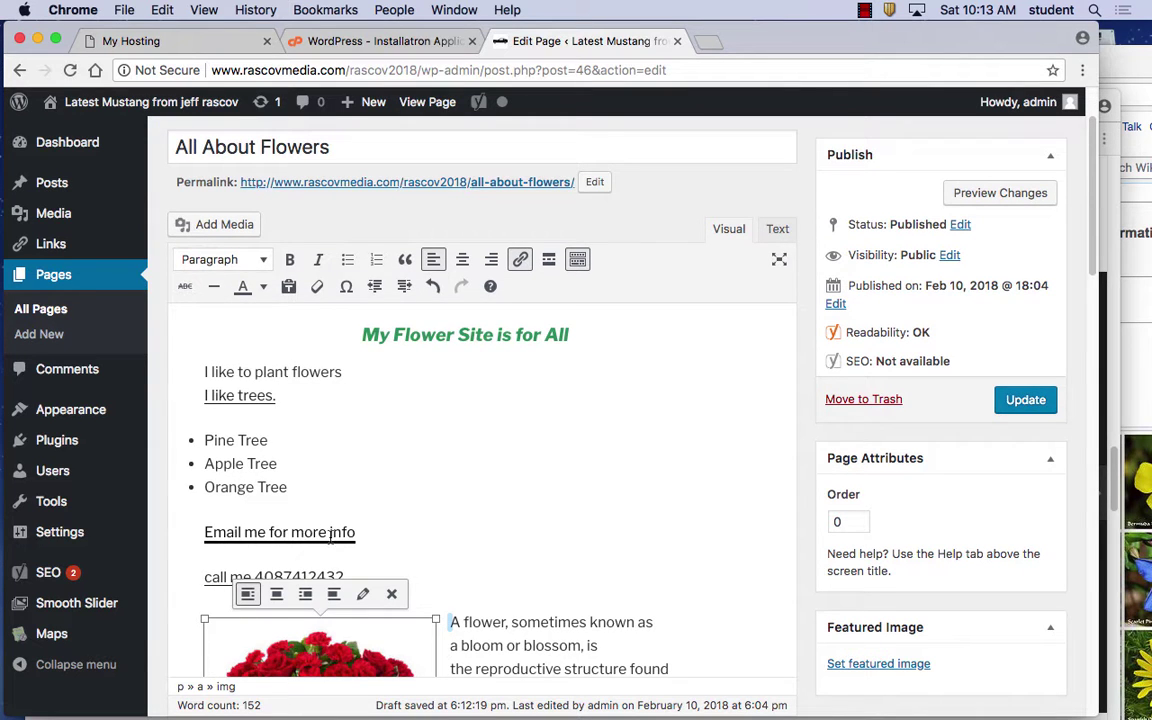
scroll(330, 537, down, 4)
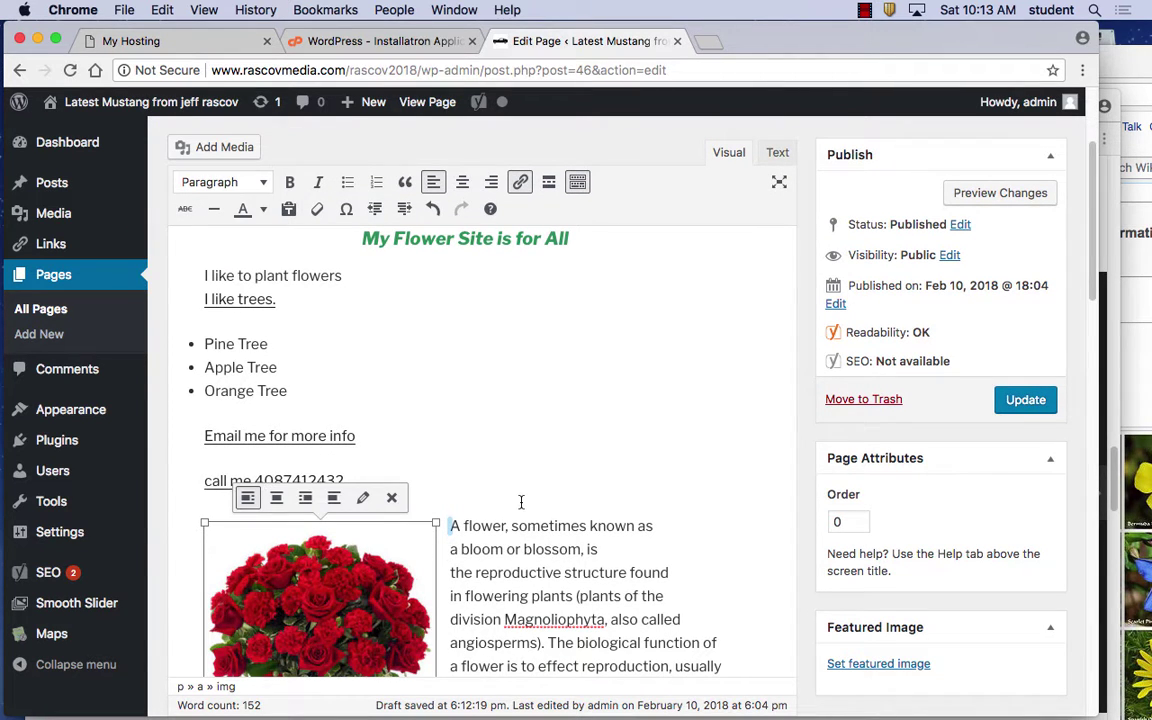
scroll(521, 502, down, 10)
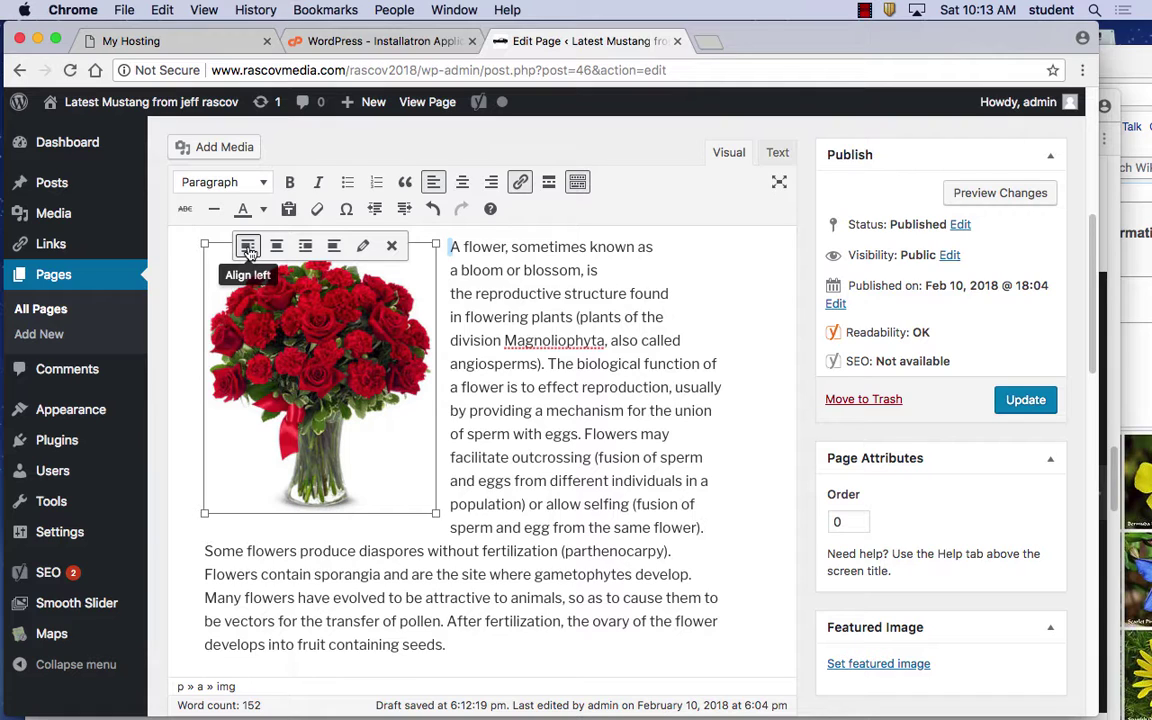
Update the All About Flowers page and preview the changes
click(1033, 401)
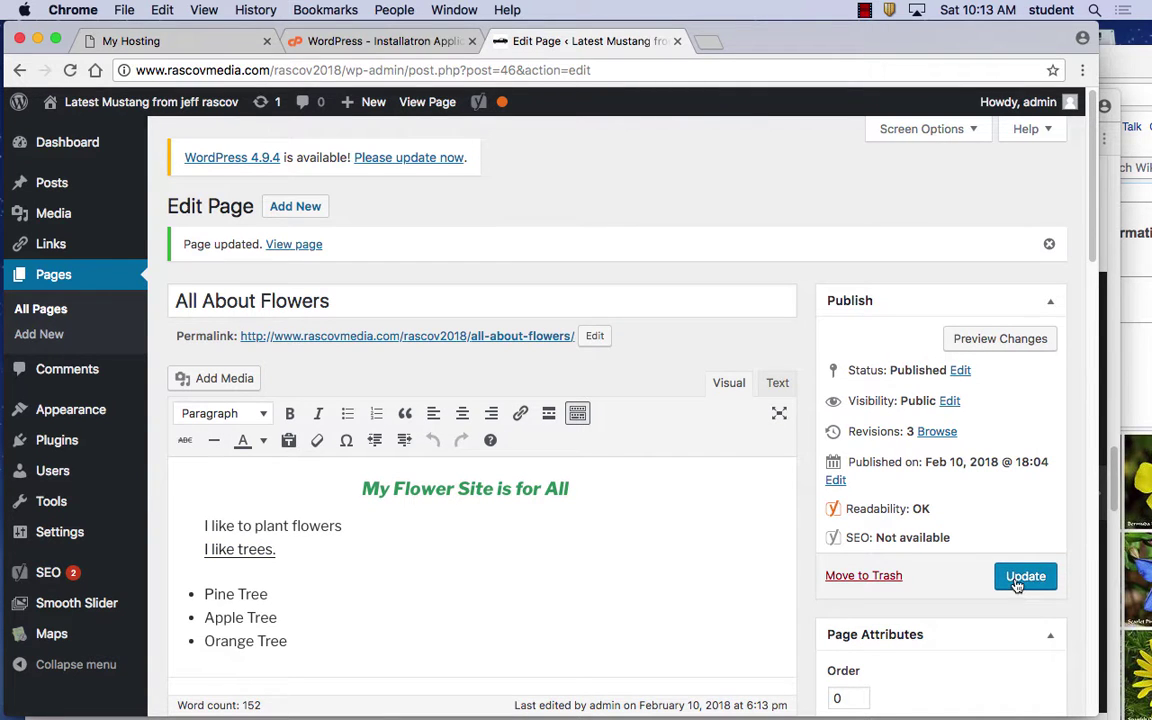
click(997, 339)
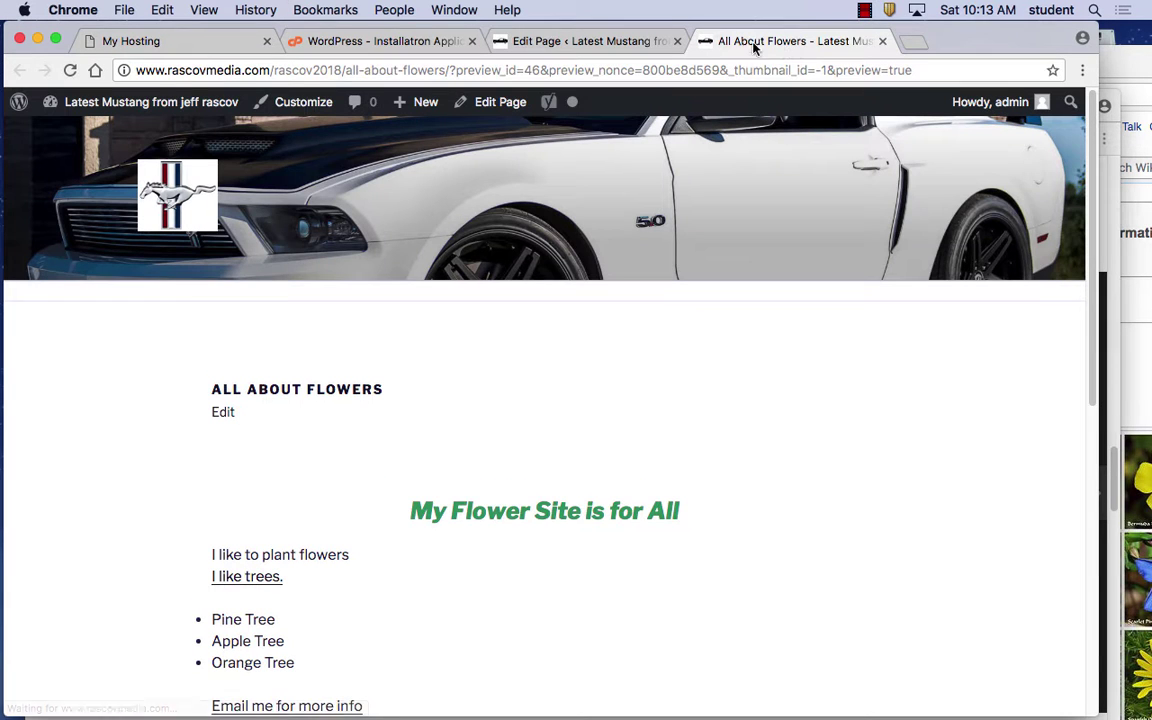
Check the roses beside the text, follow the 'I like trees.' link, then close that tab
scroll(752, 312, down, 5)
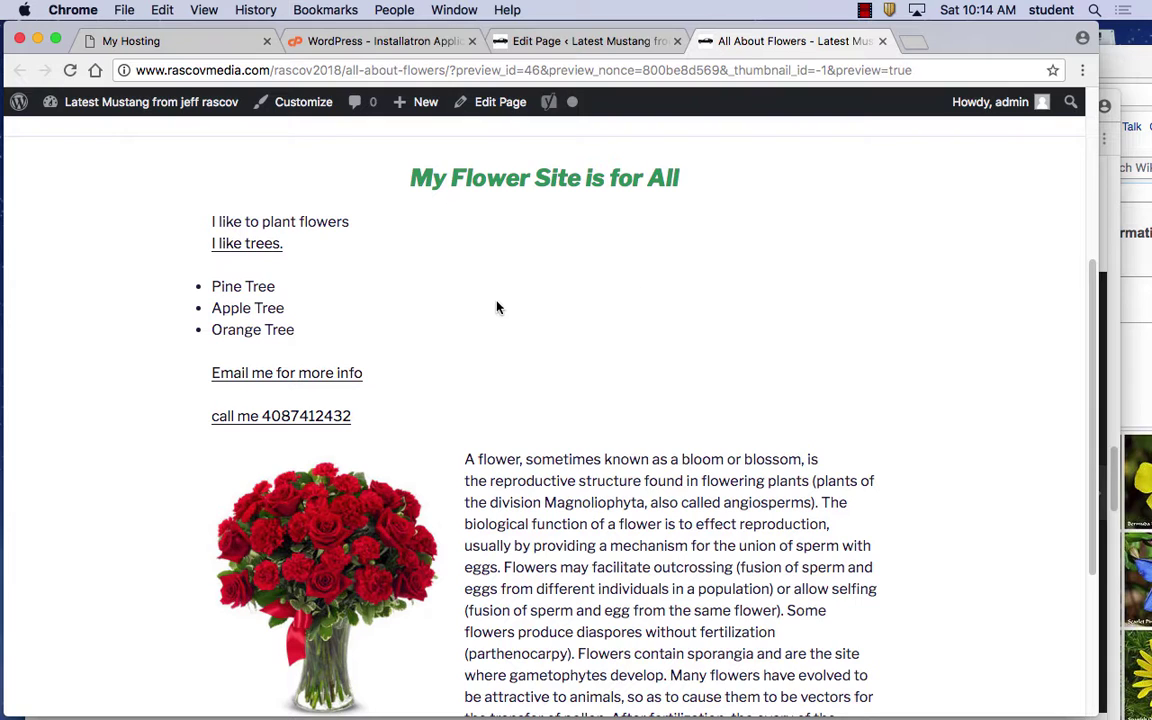
click(256, 250)
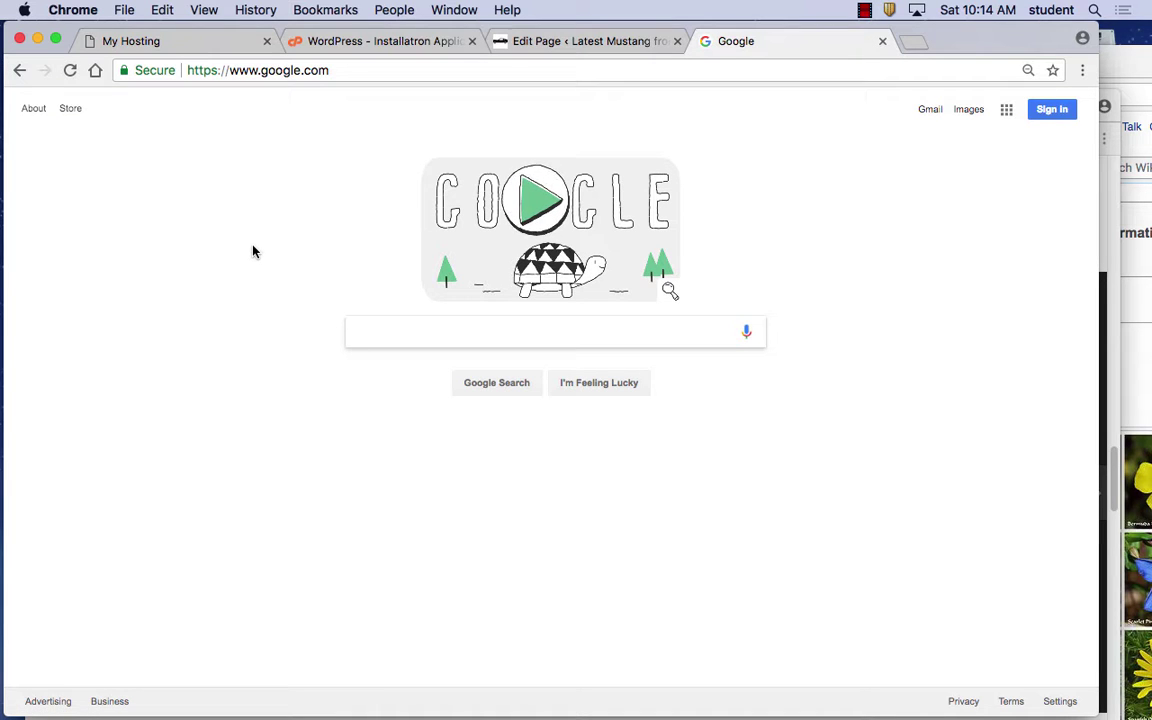
click(882, 41)
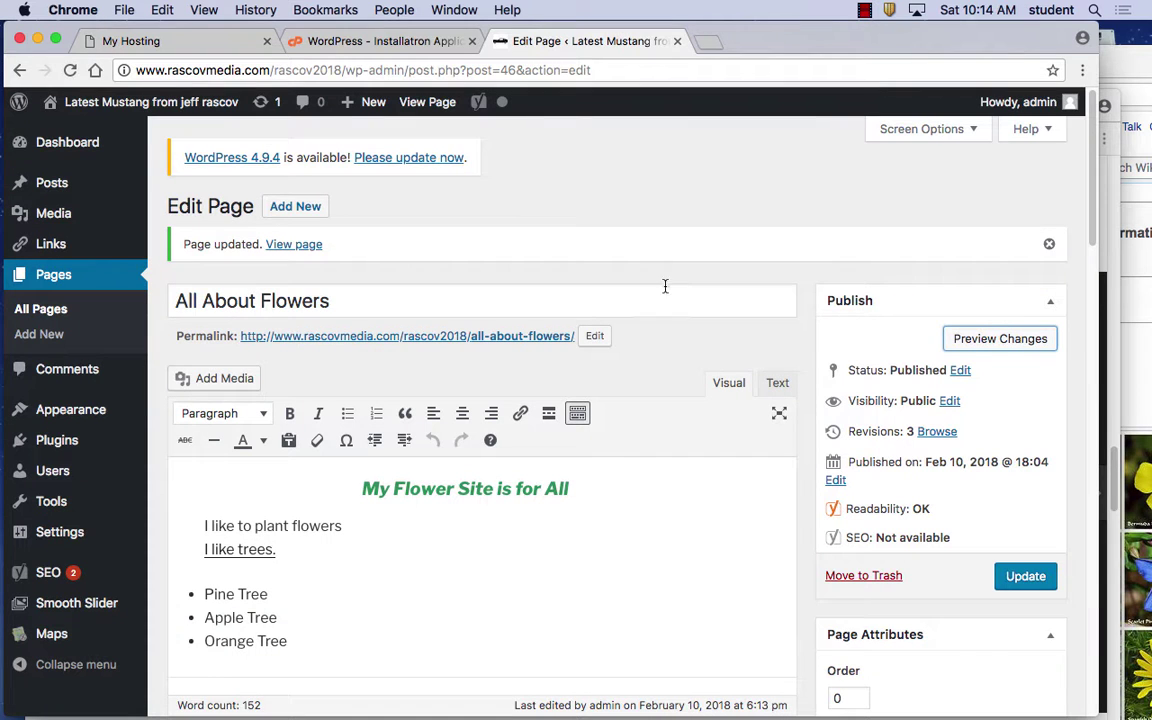